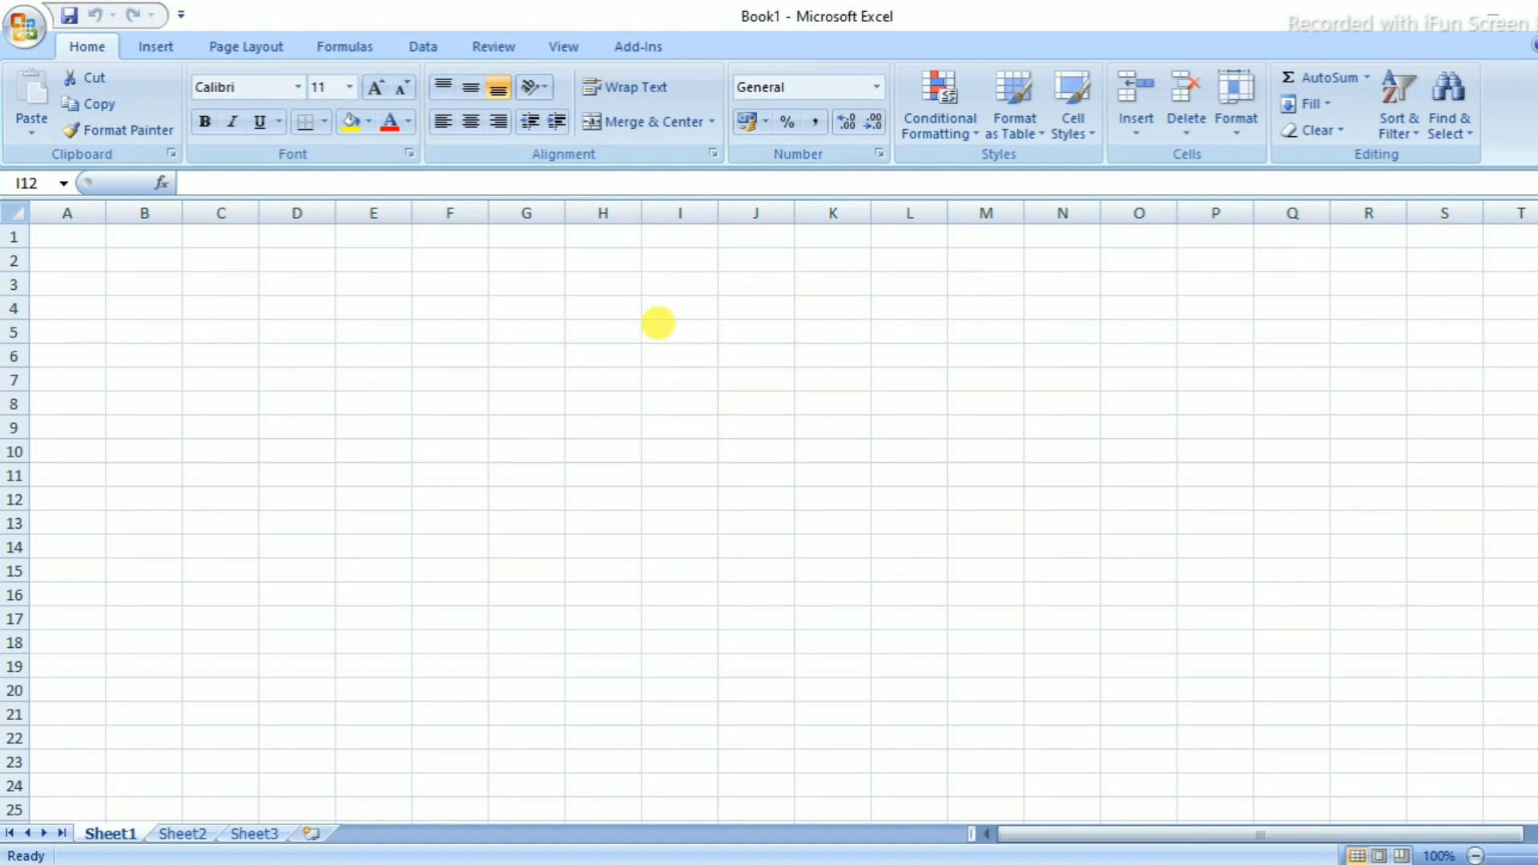
Enter 12, 5 and 4 in D4:F4
click(355, 314)
click(316, 316)
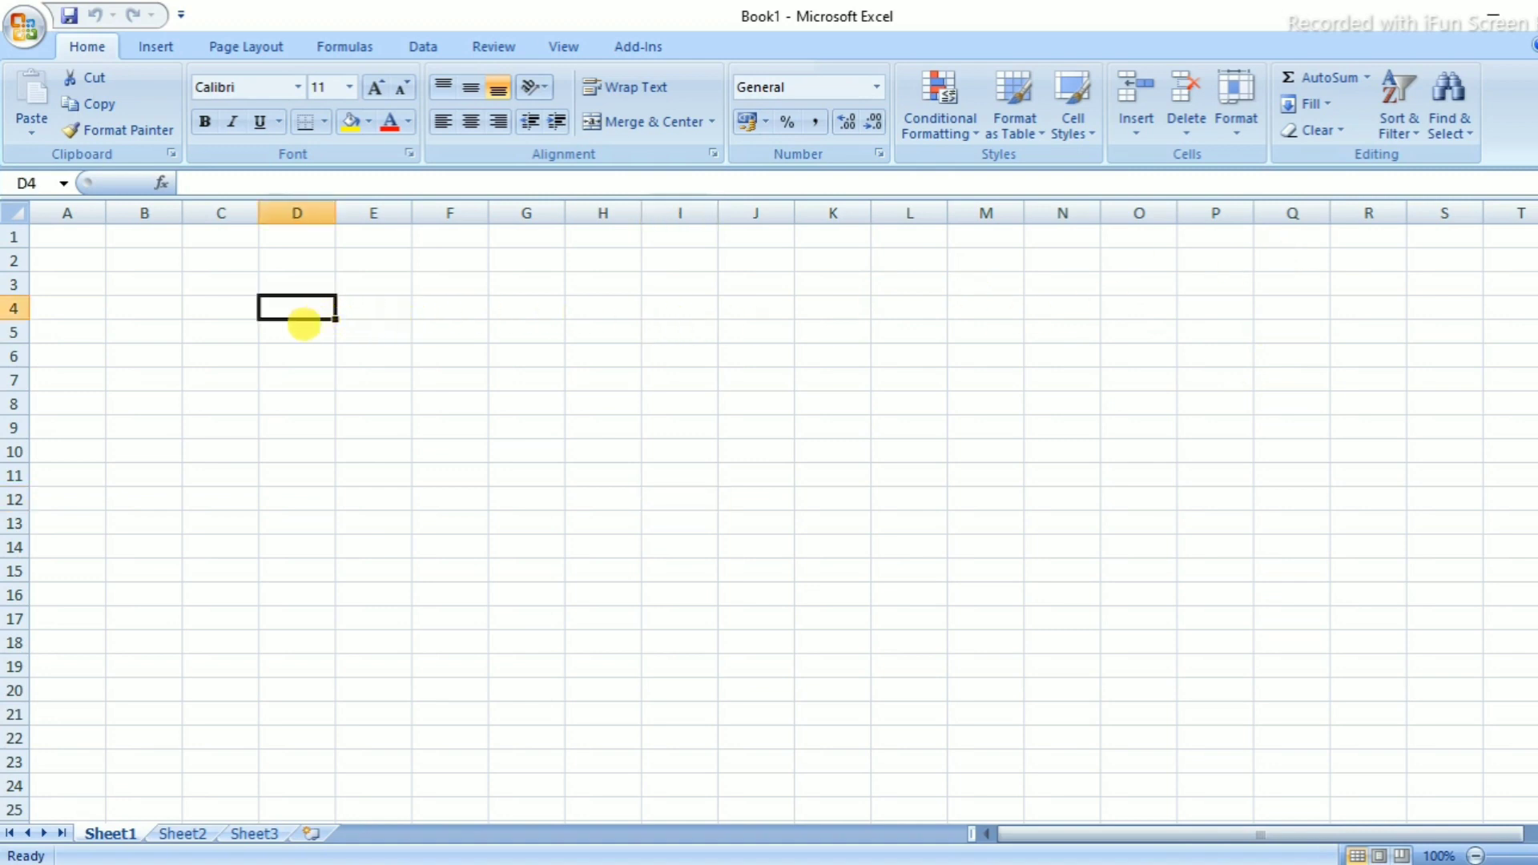
text(12)
key(Tab)
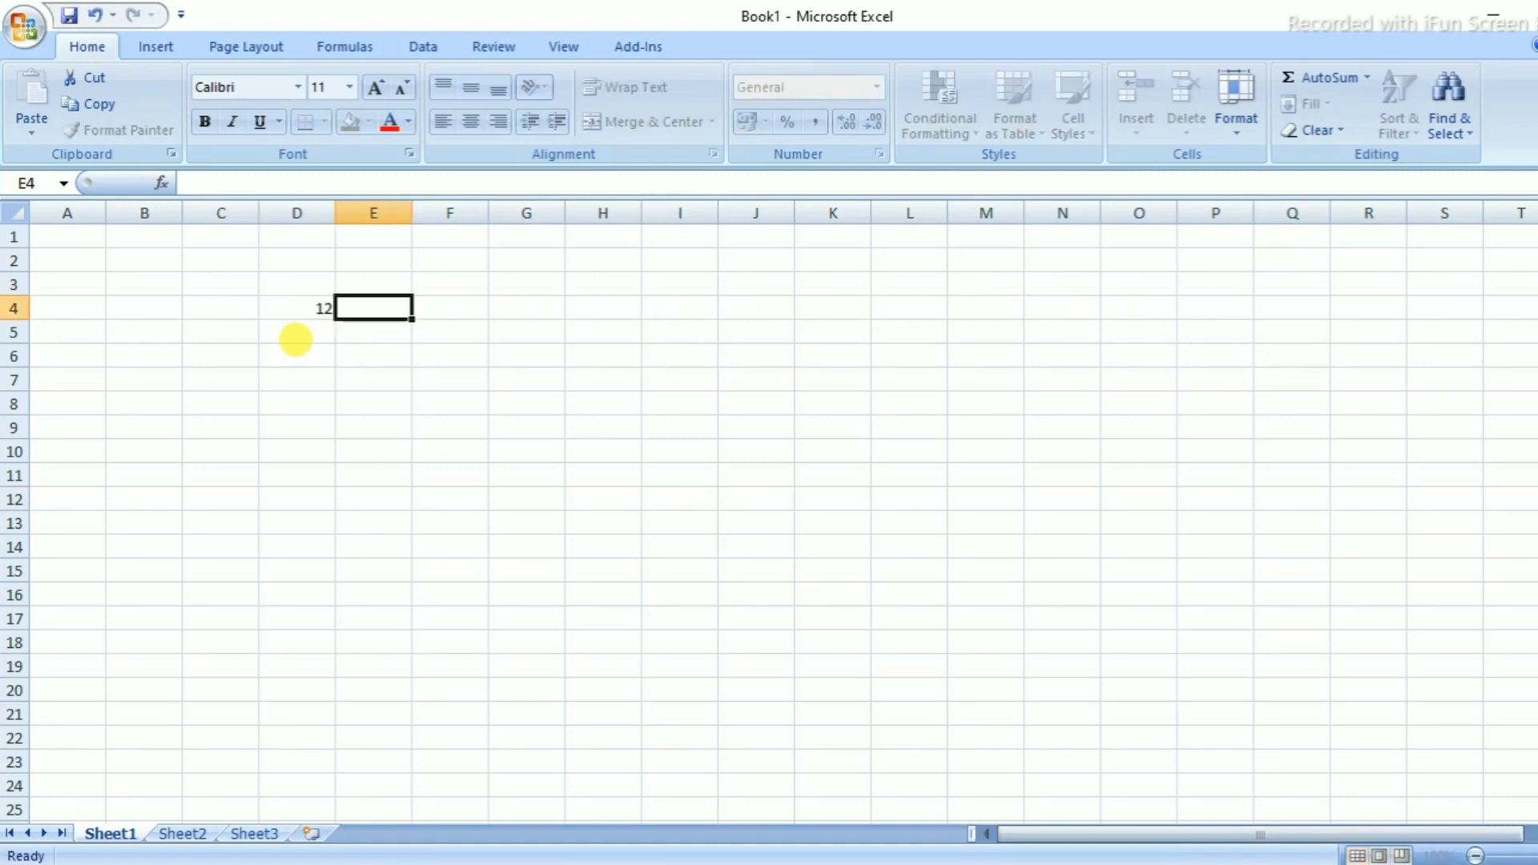
text(5)
key(Tab)
text(4)
key(Tab)
Enter 6, 5 and 6 in G4:I4 and begin a SUM formula in J4
text(6)
key(Tab)
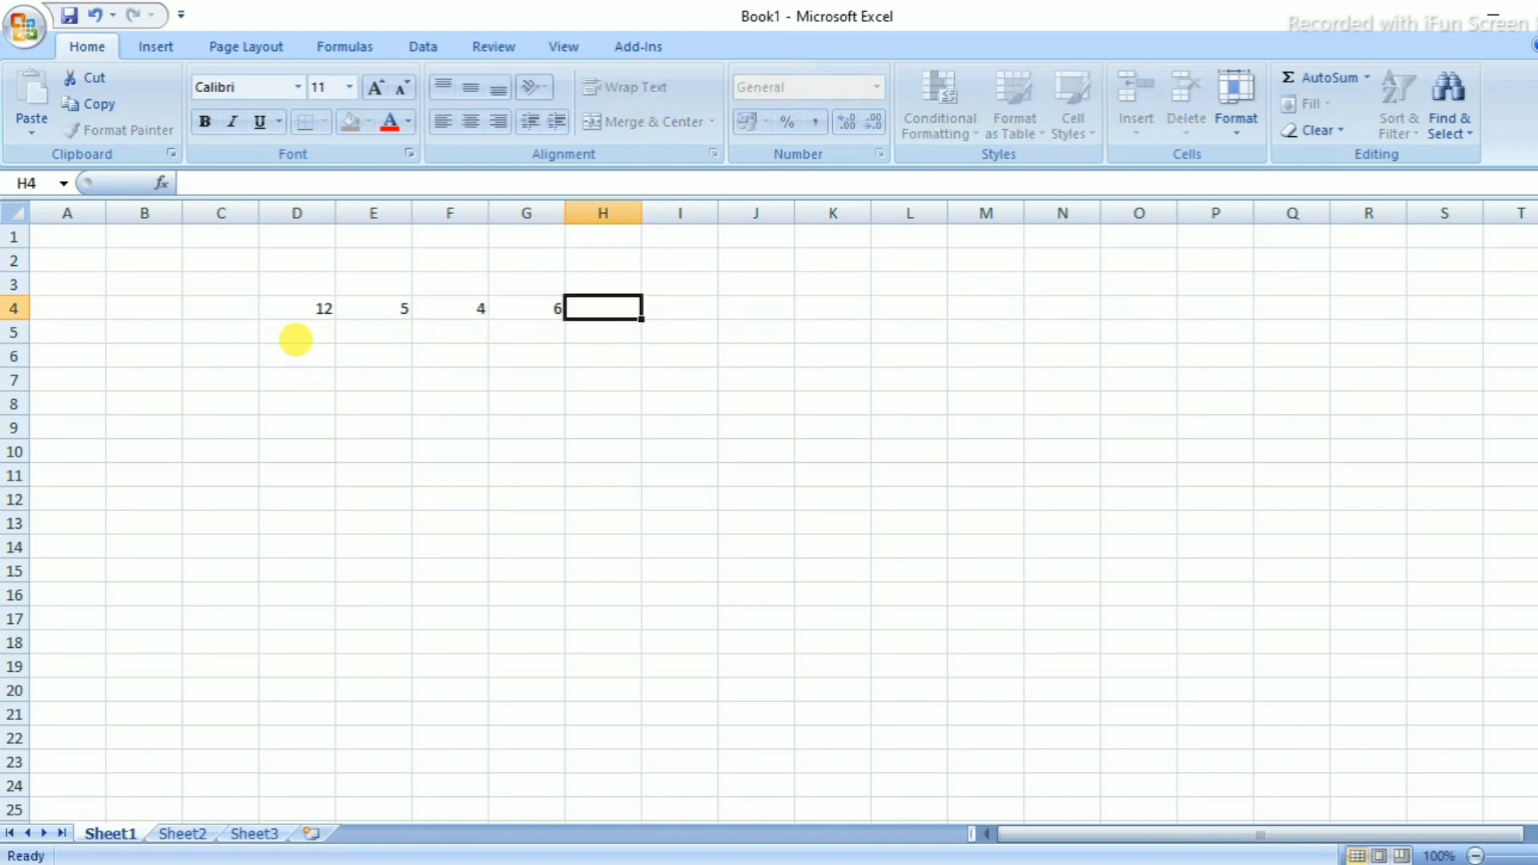
text(5)
key(Tab)
text(6)
key(Tab)
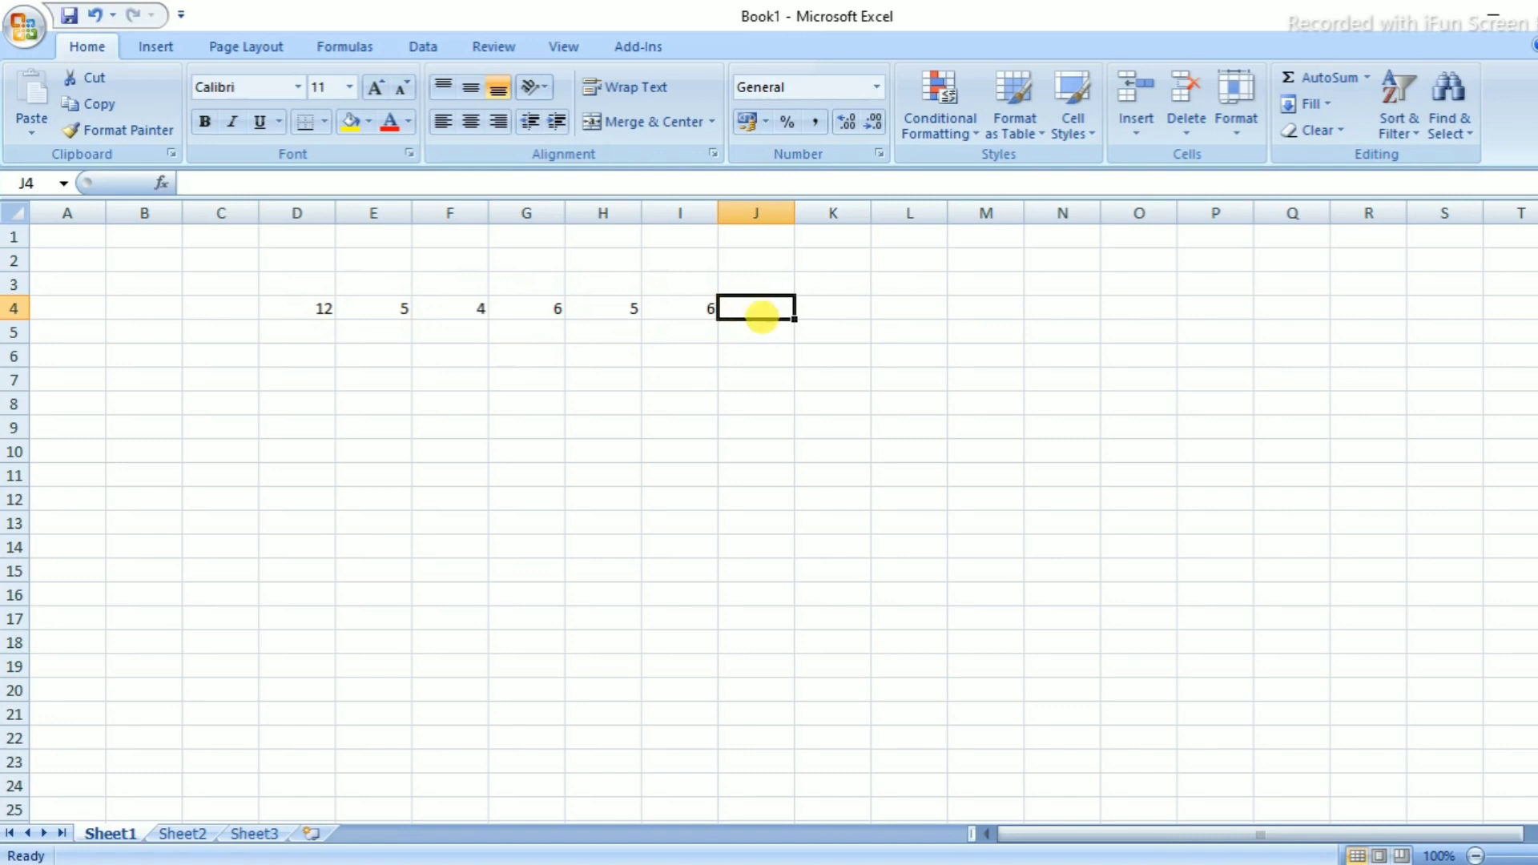
text(=su)
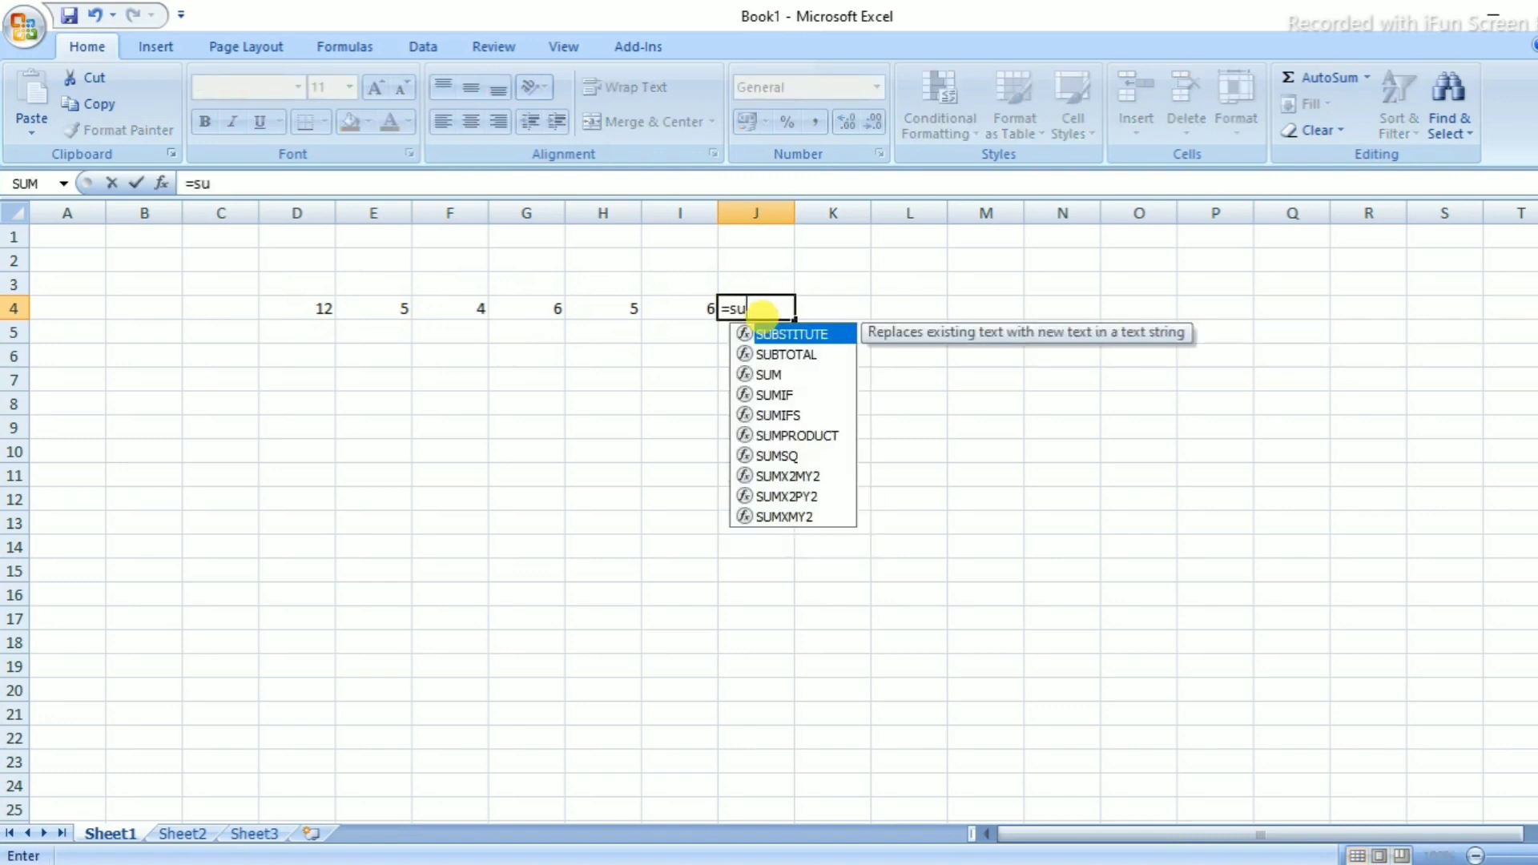
text(m()
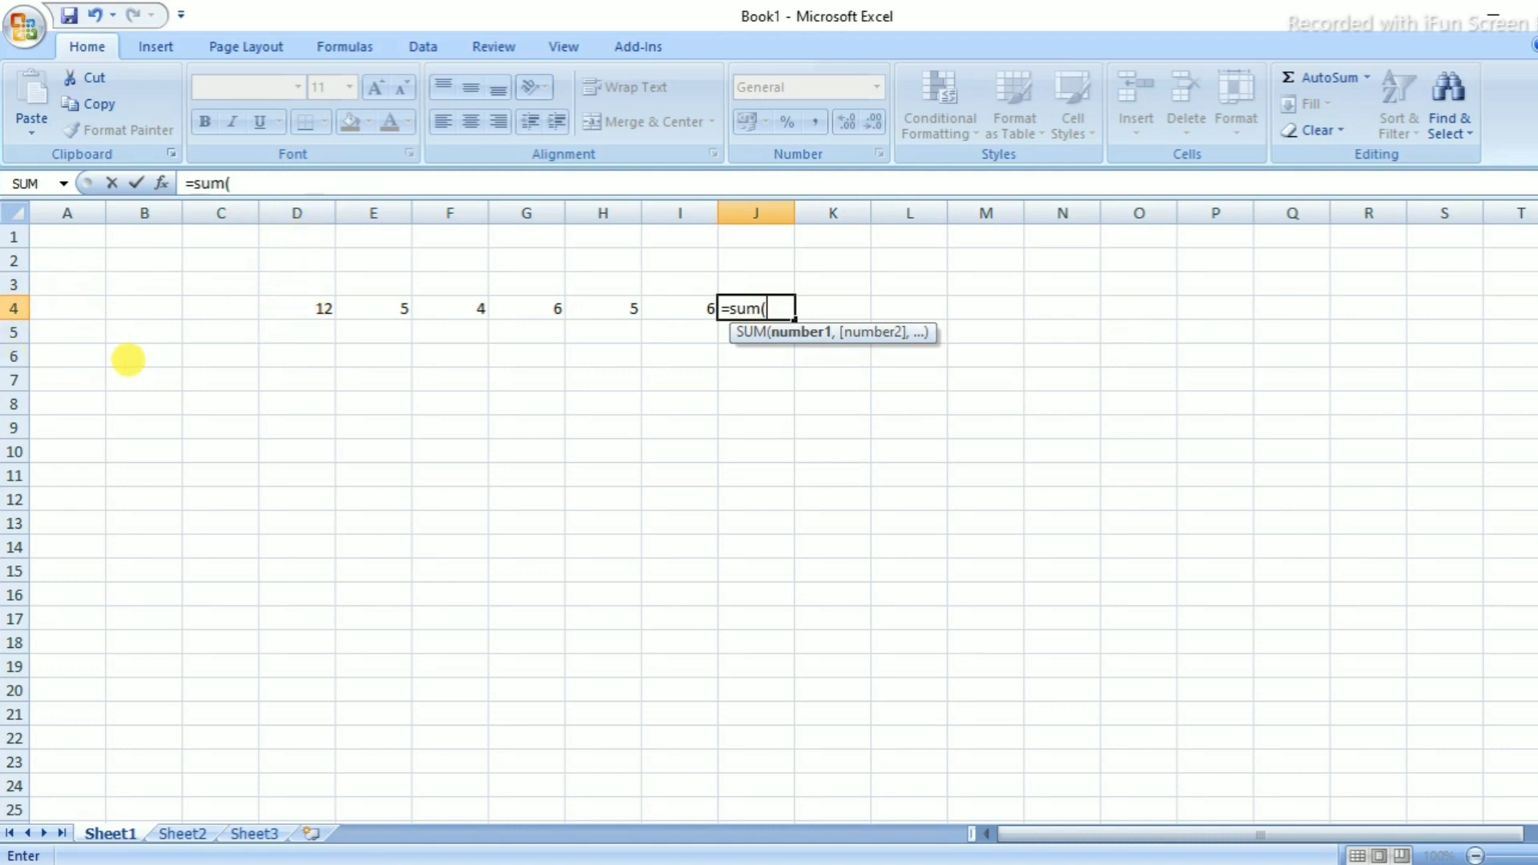
Complete =sum(d4:i4) in J4 so it totals row 4 as 38
text(d4:)
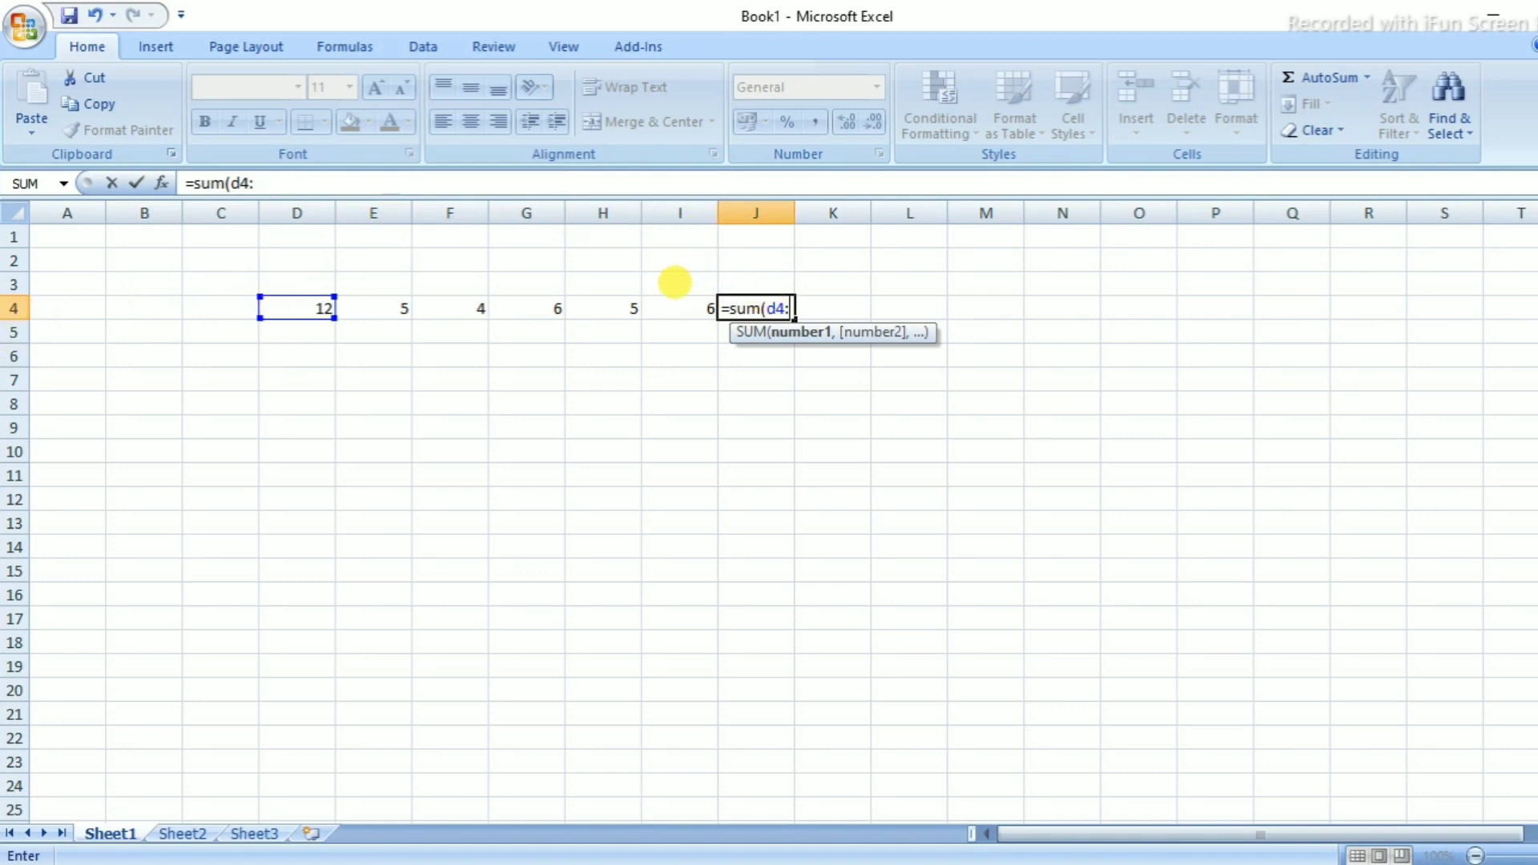
text(i)
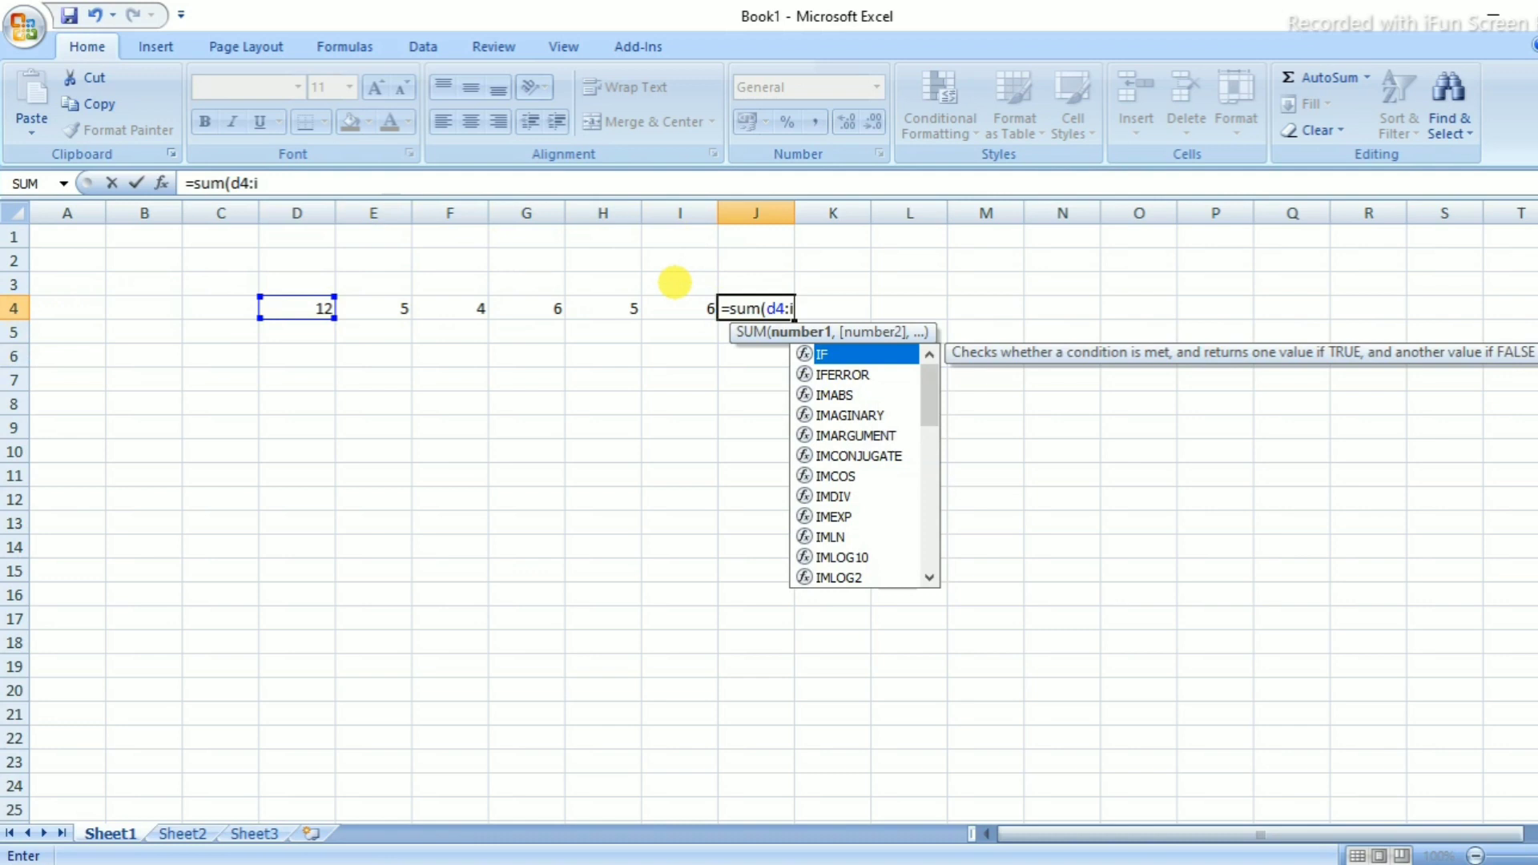
text(4)
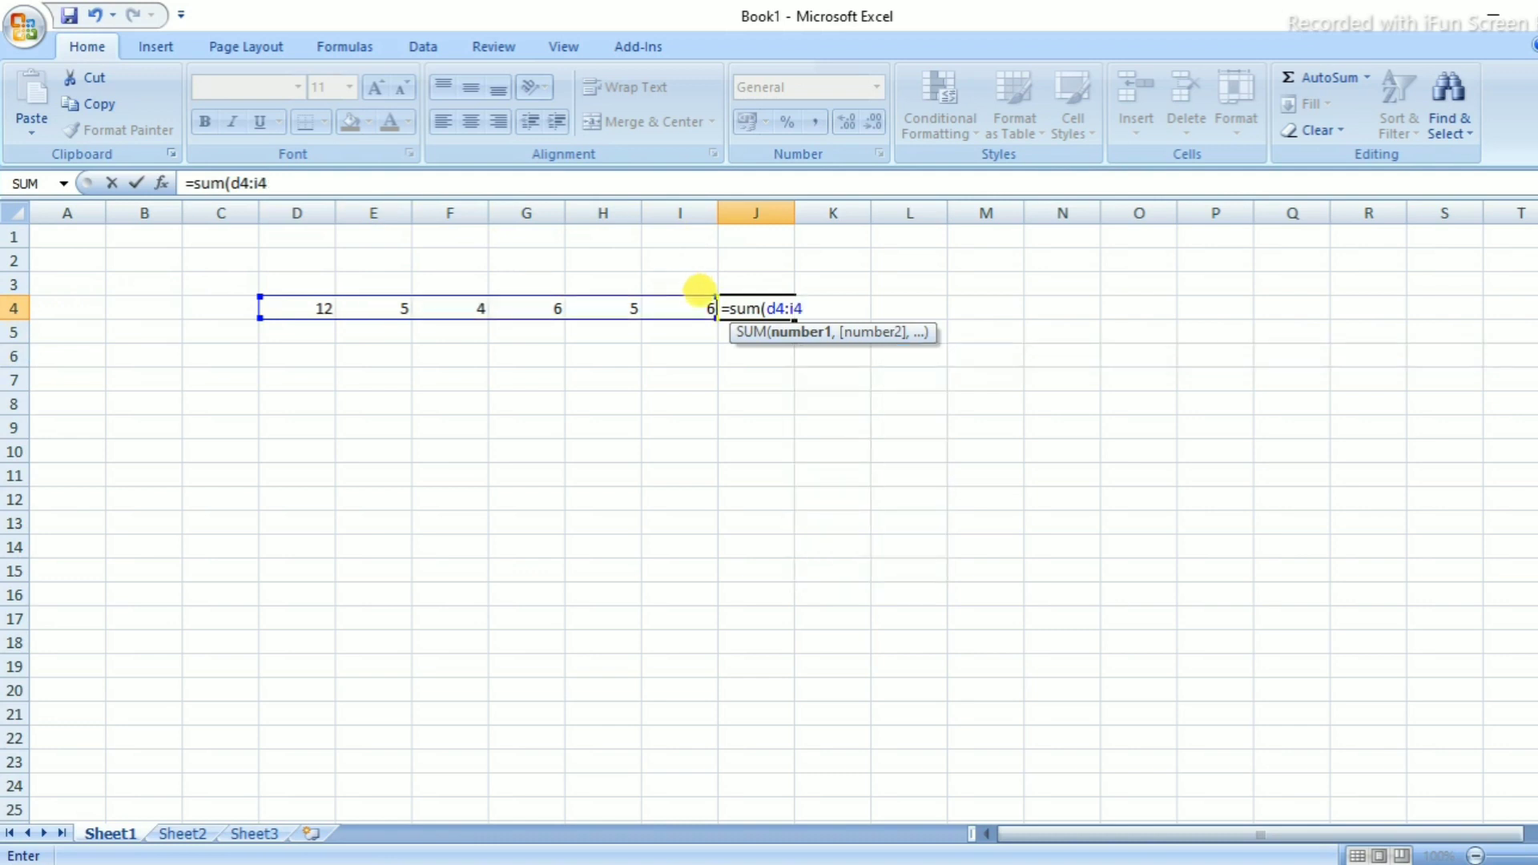
text())
key(Return)
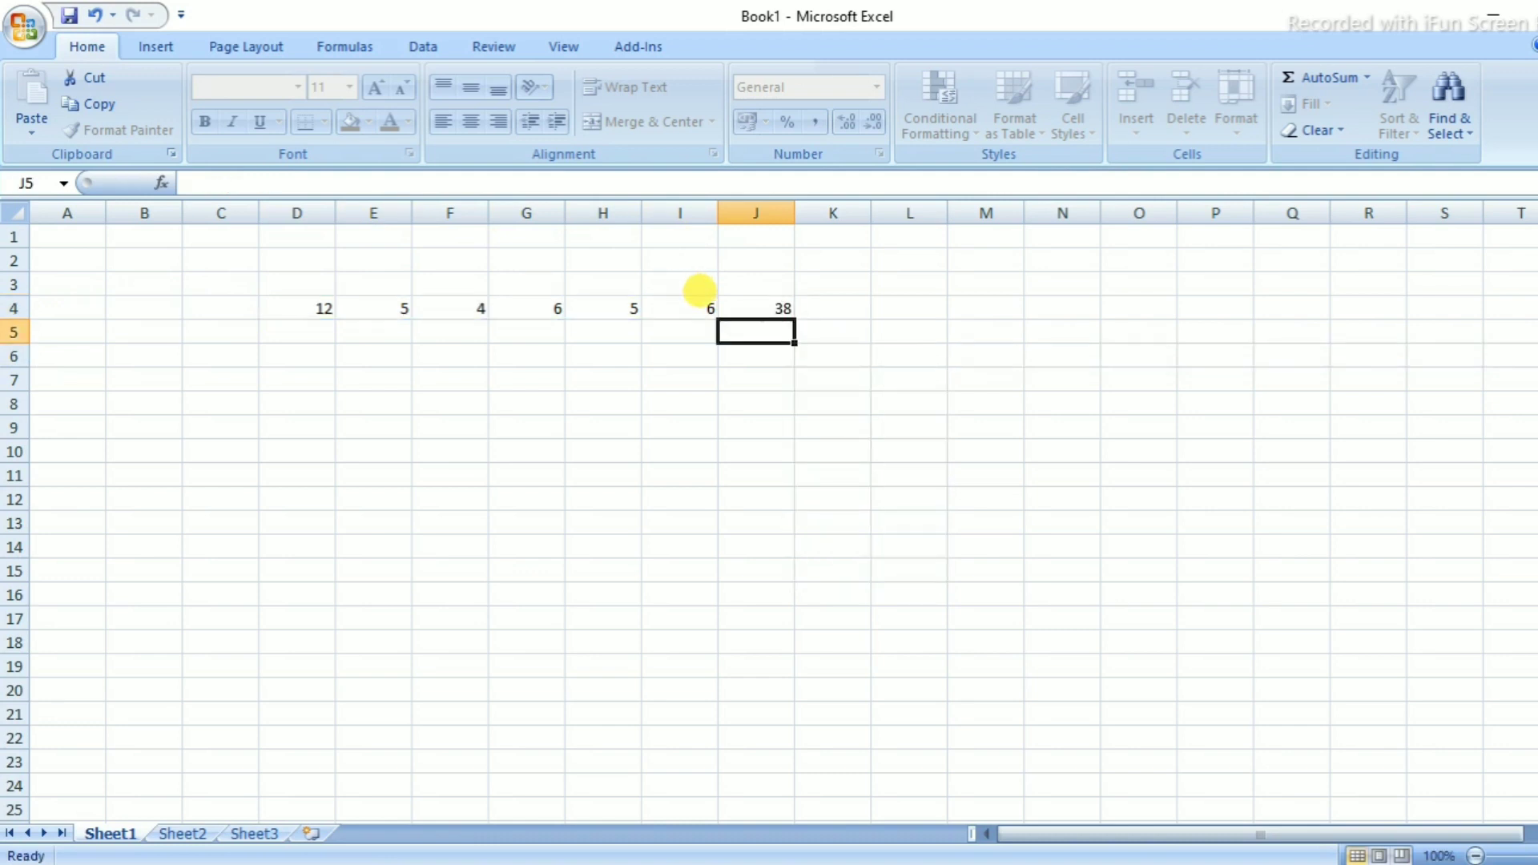
Enter 4, 5 and 7 down E8:E10
click(784, 304)
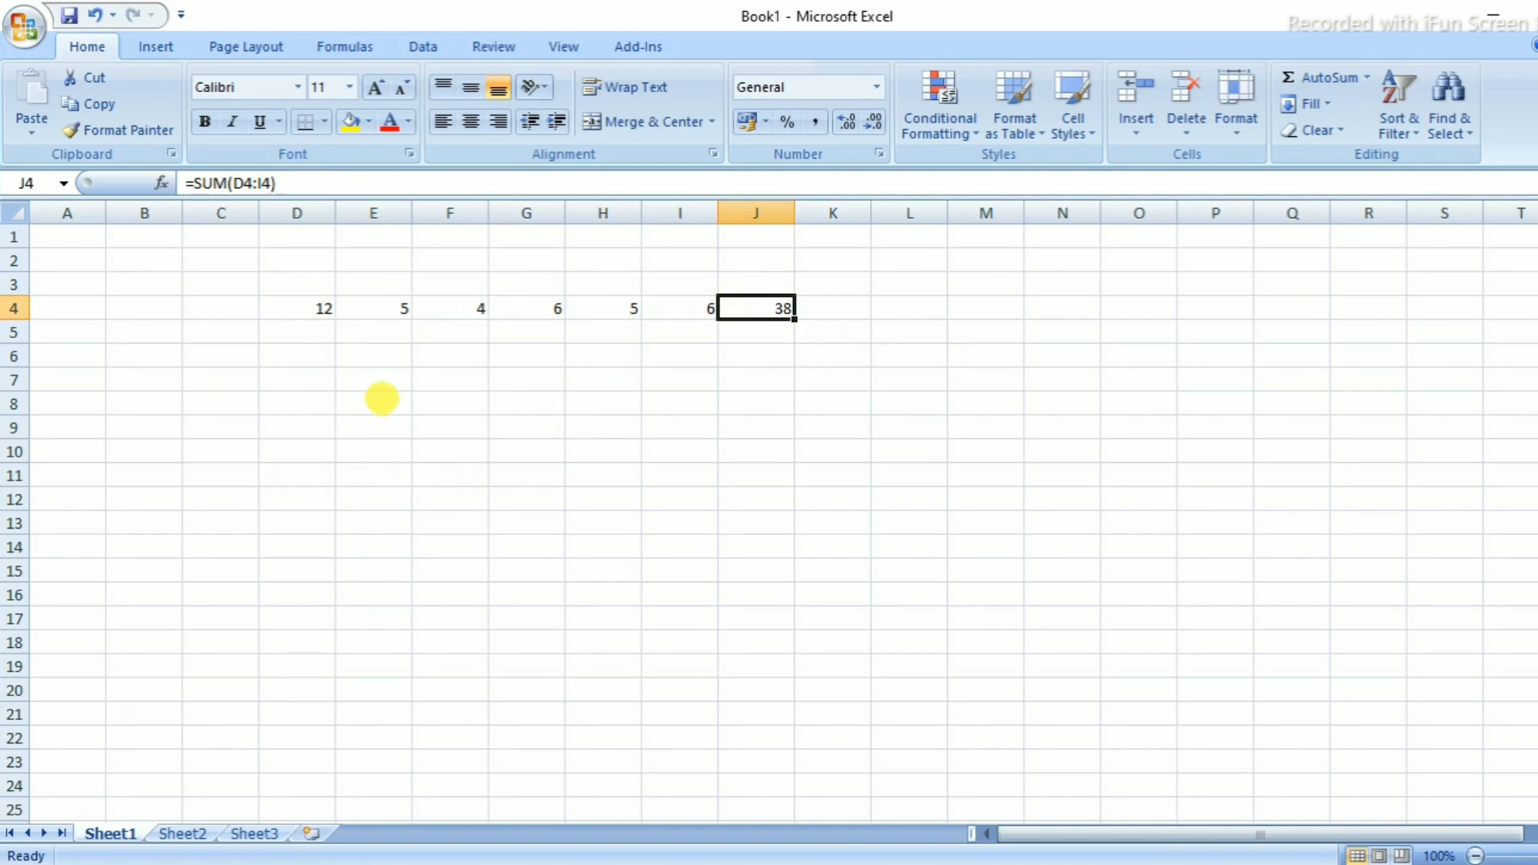
click(382, 398)
text(4)
key(Return)
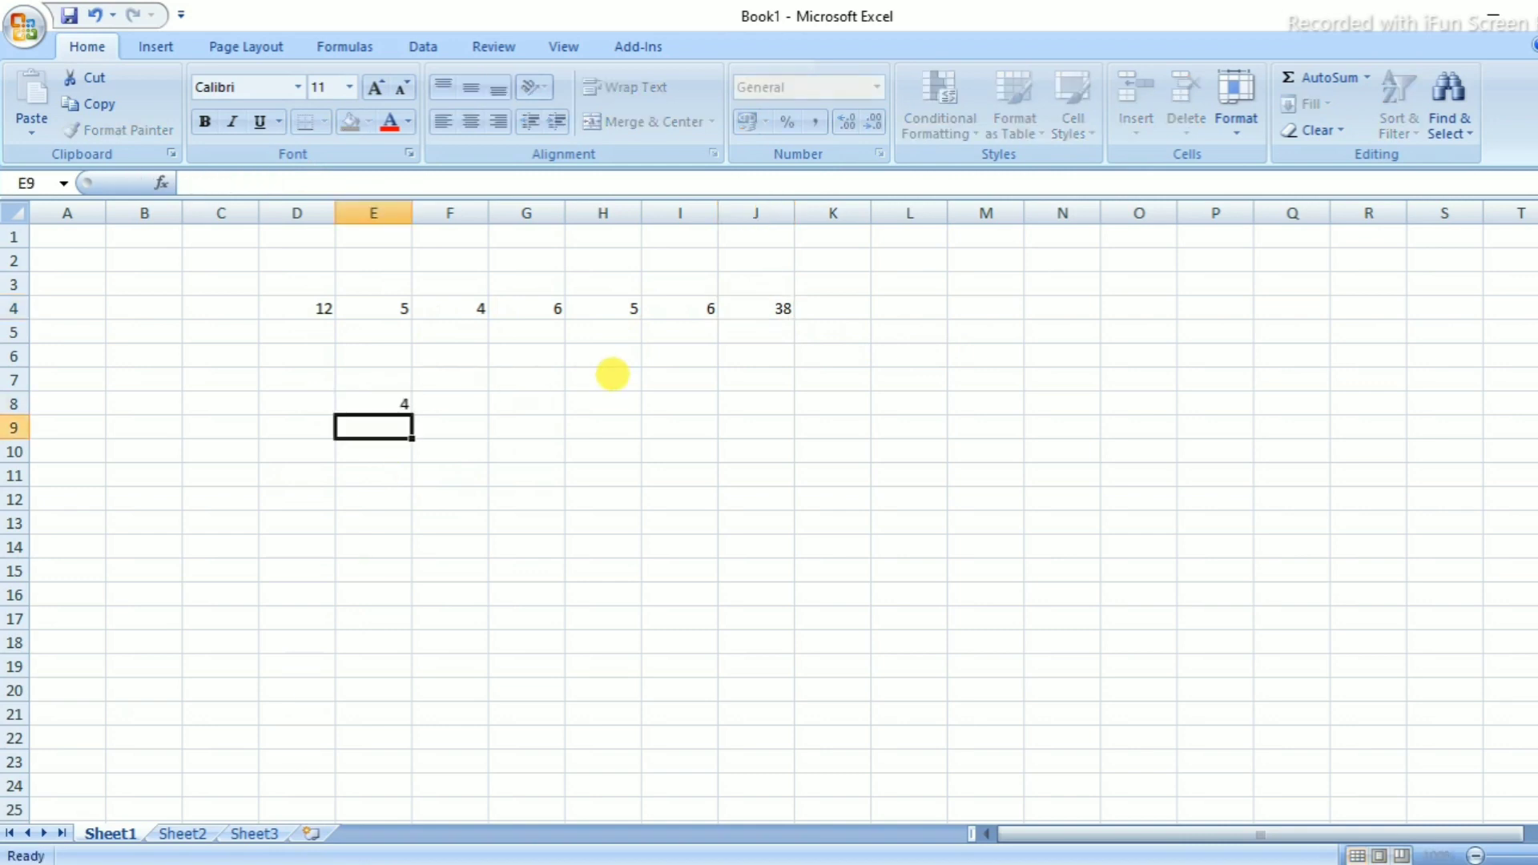
text(5)
key(Return)
text(7)
key(Return)
Enter 2, 4 and 8 down E11:E13 and begin a SUM formula in E14
text(2)
key(Return)
text(4)
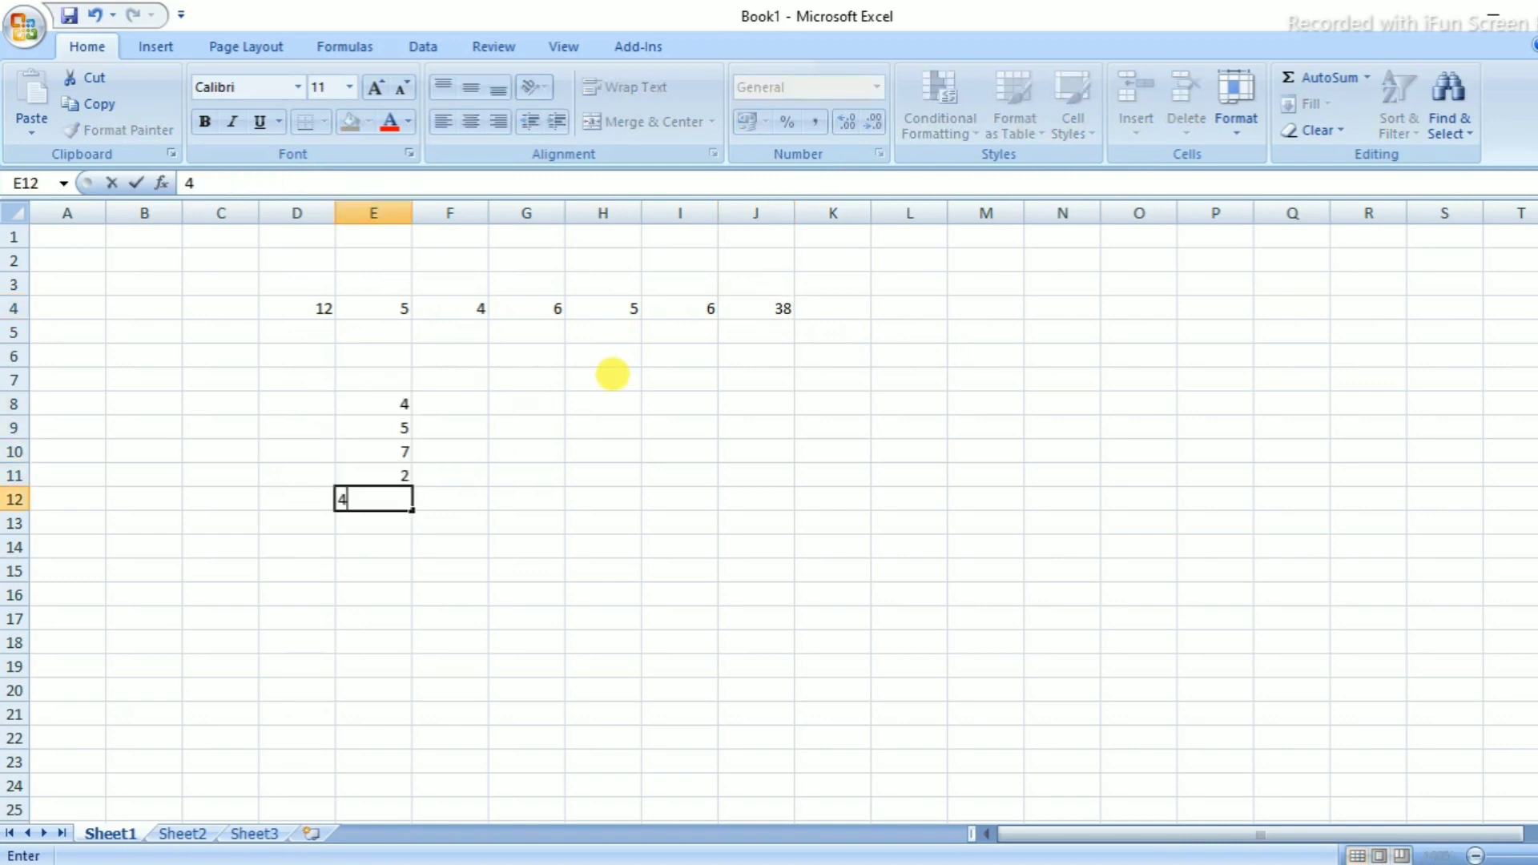
key(Return)
text(8)
key(Return)
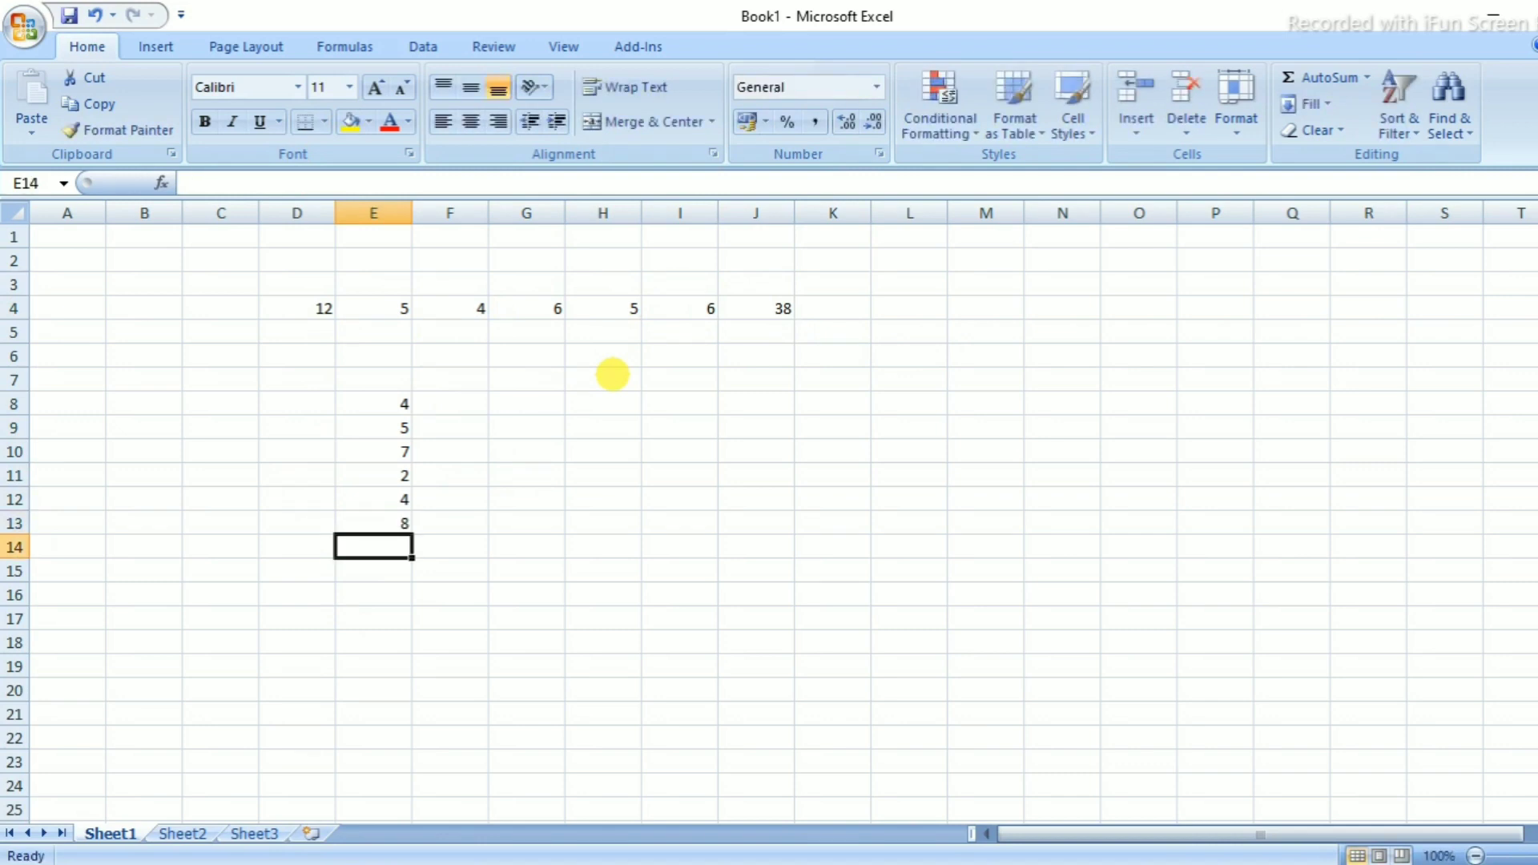
text(=)
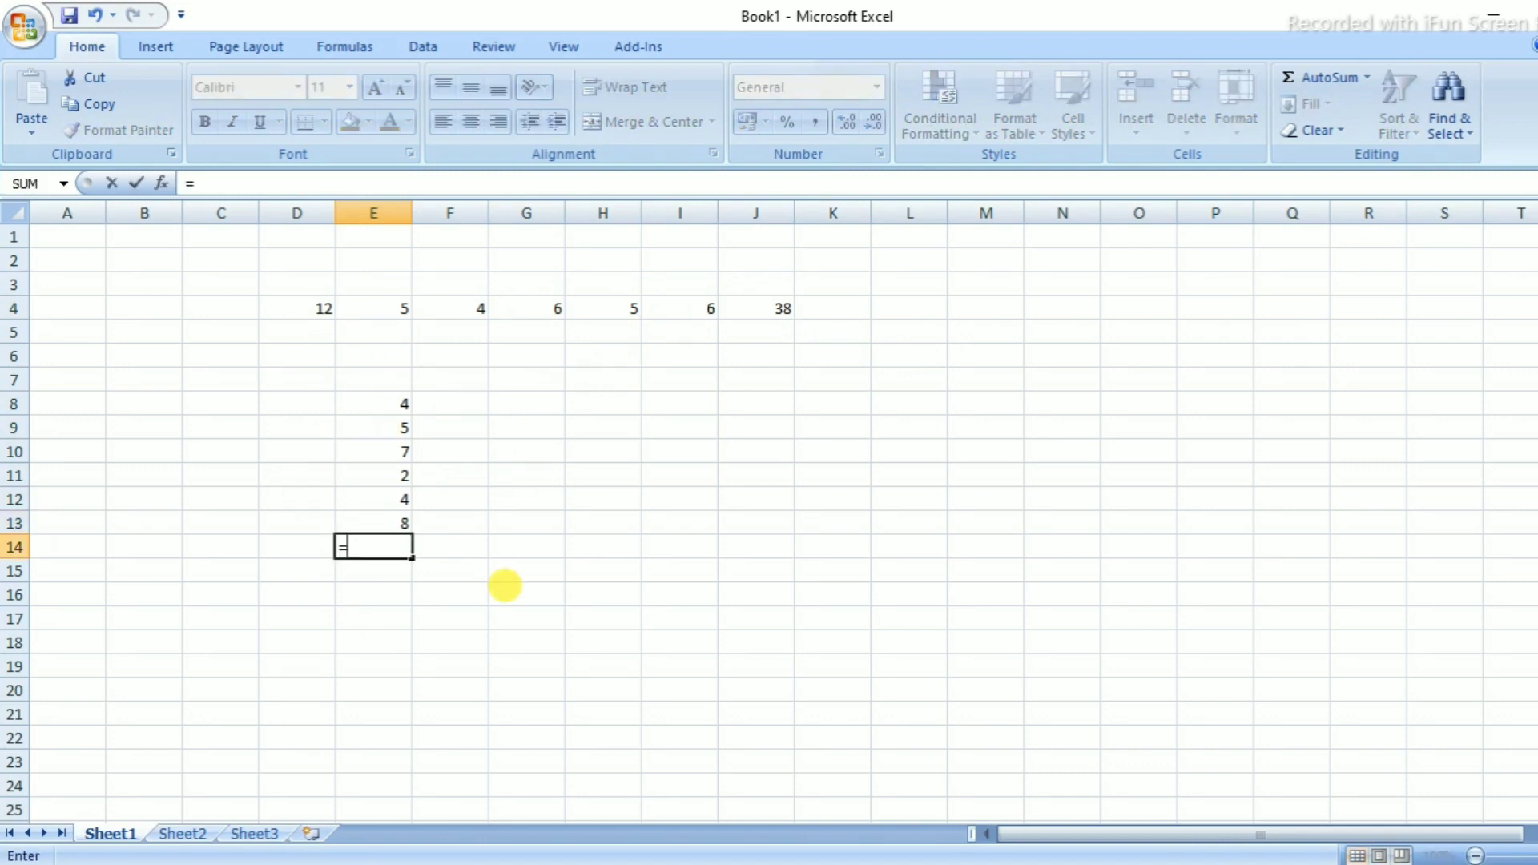
text(sum)
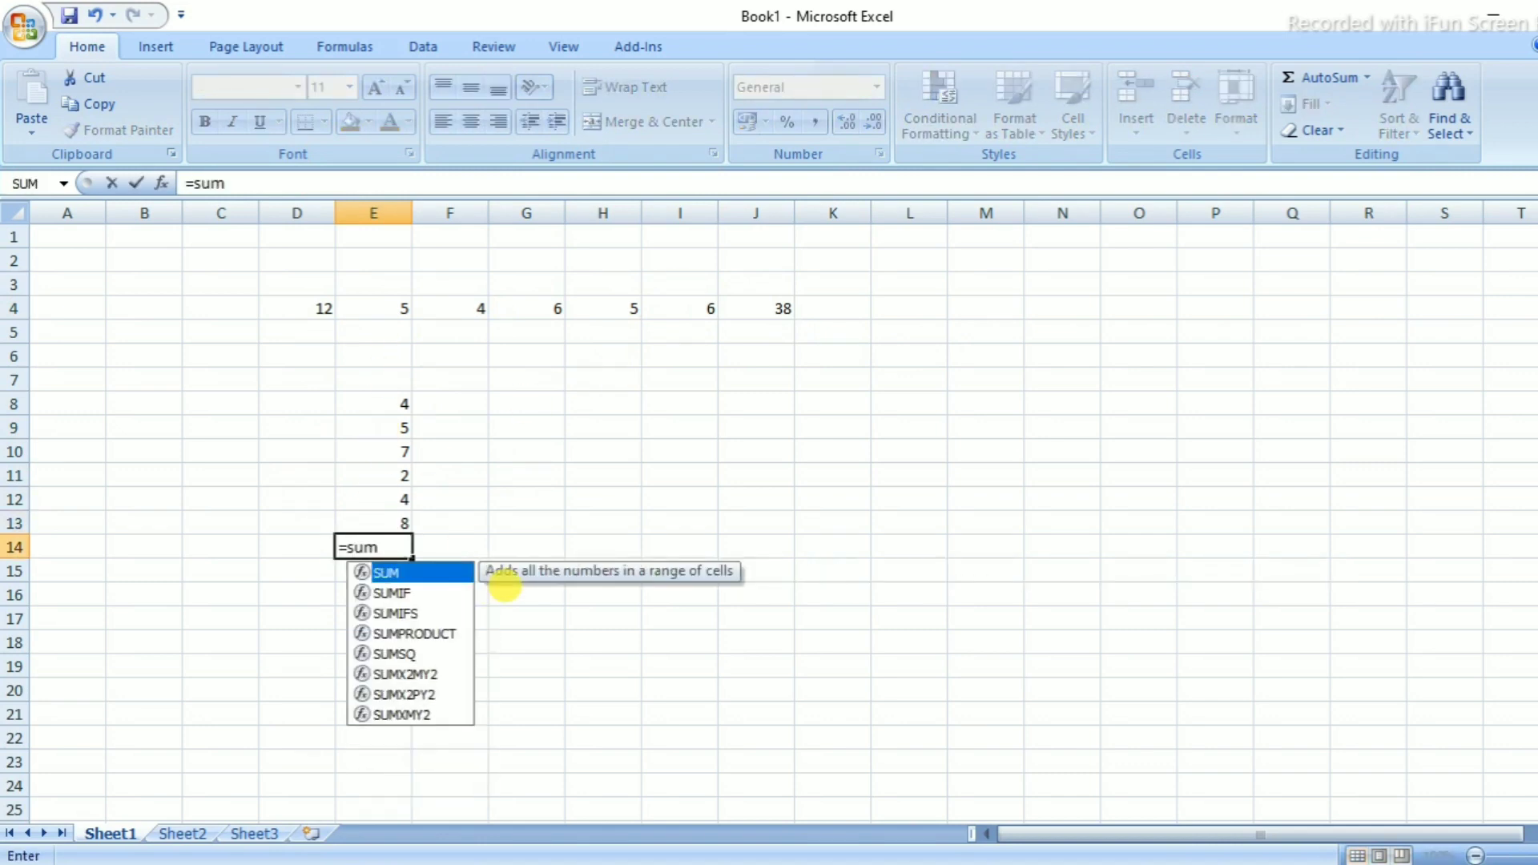
text(()
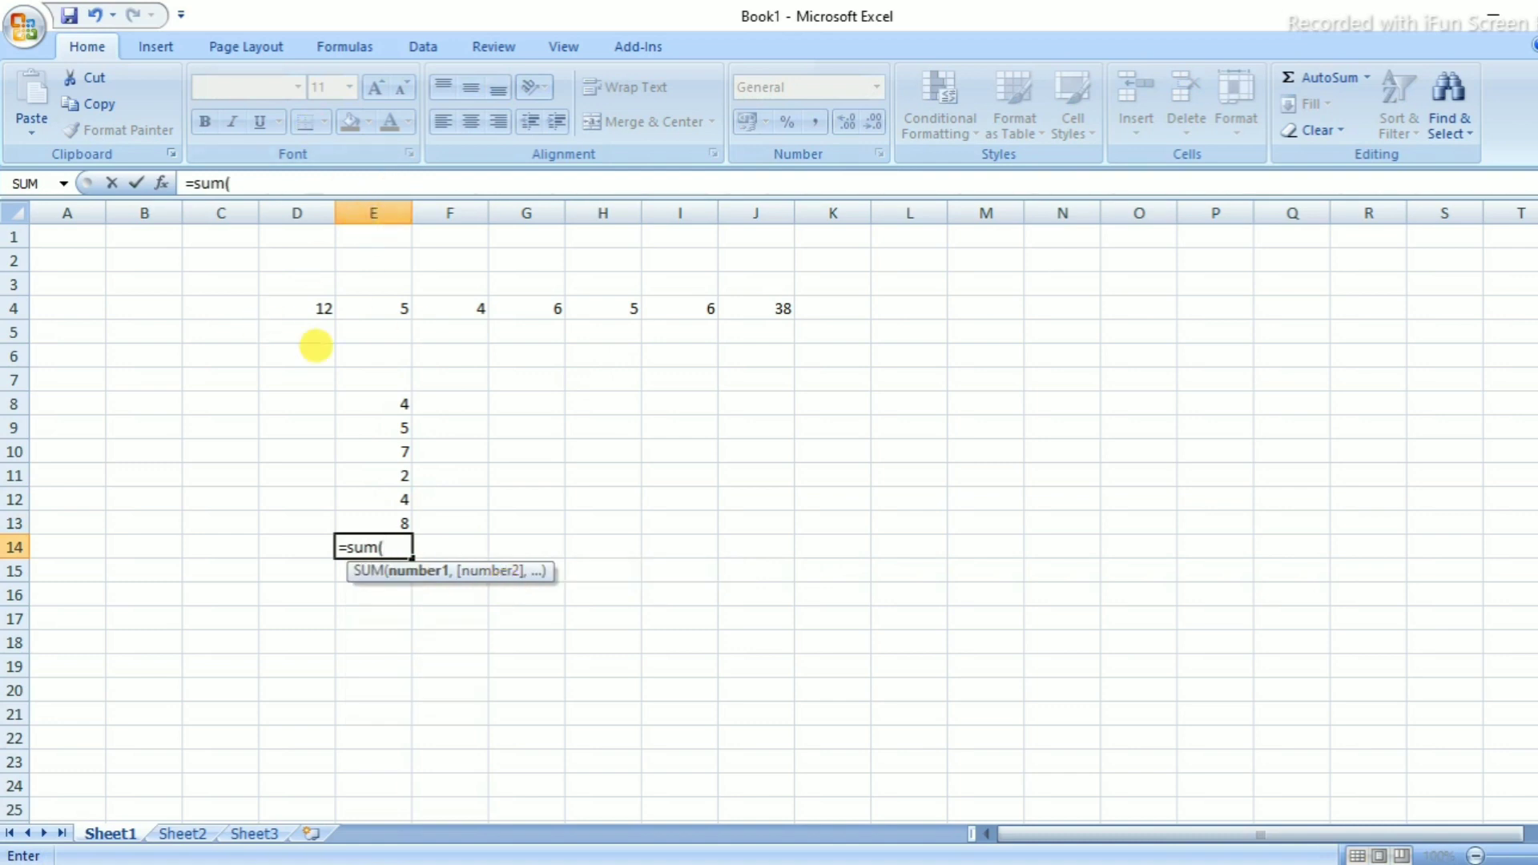
Finish =sum(e8:e13) in E14, giving a column total of 30
click(13, 404)
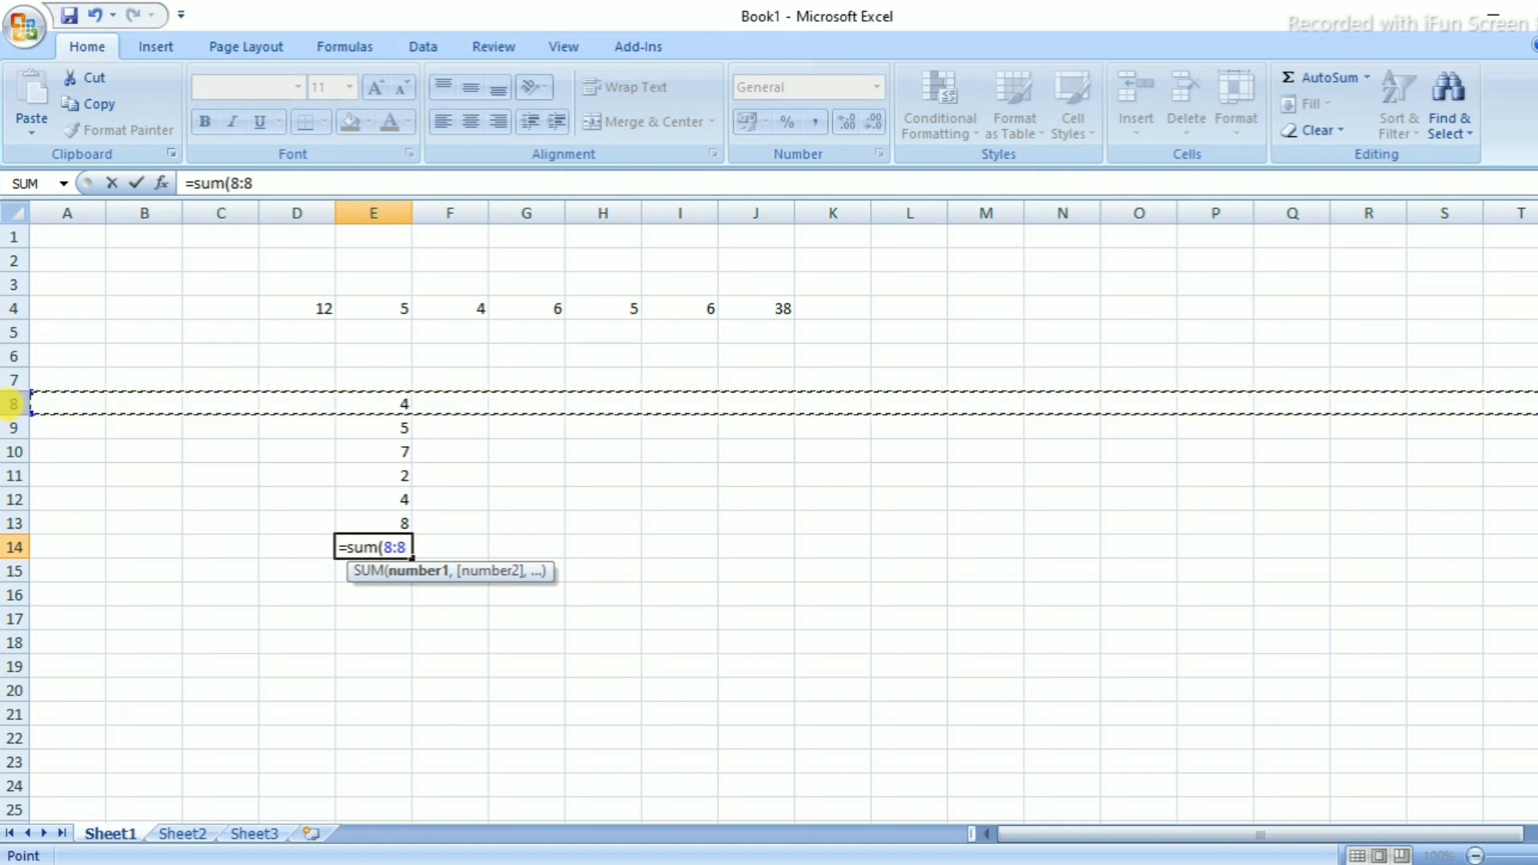
key(BackSpace)
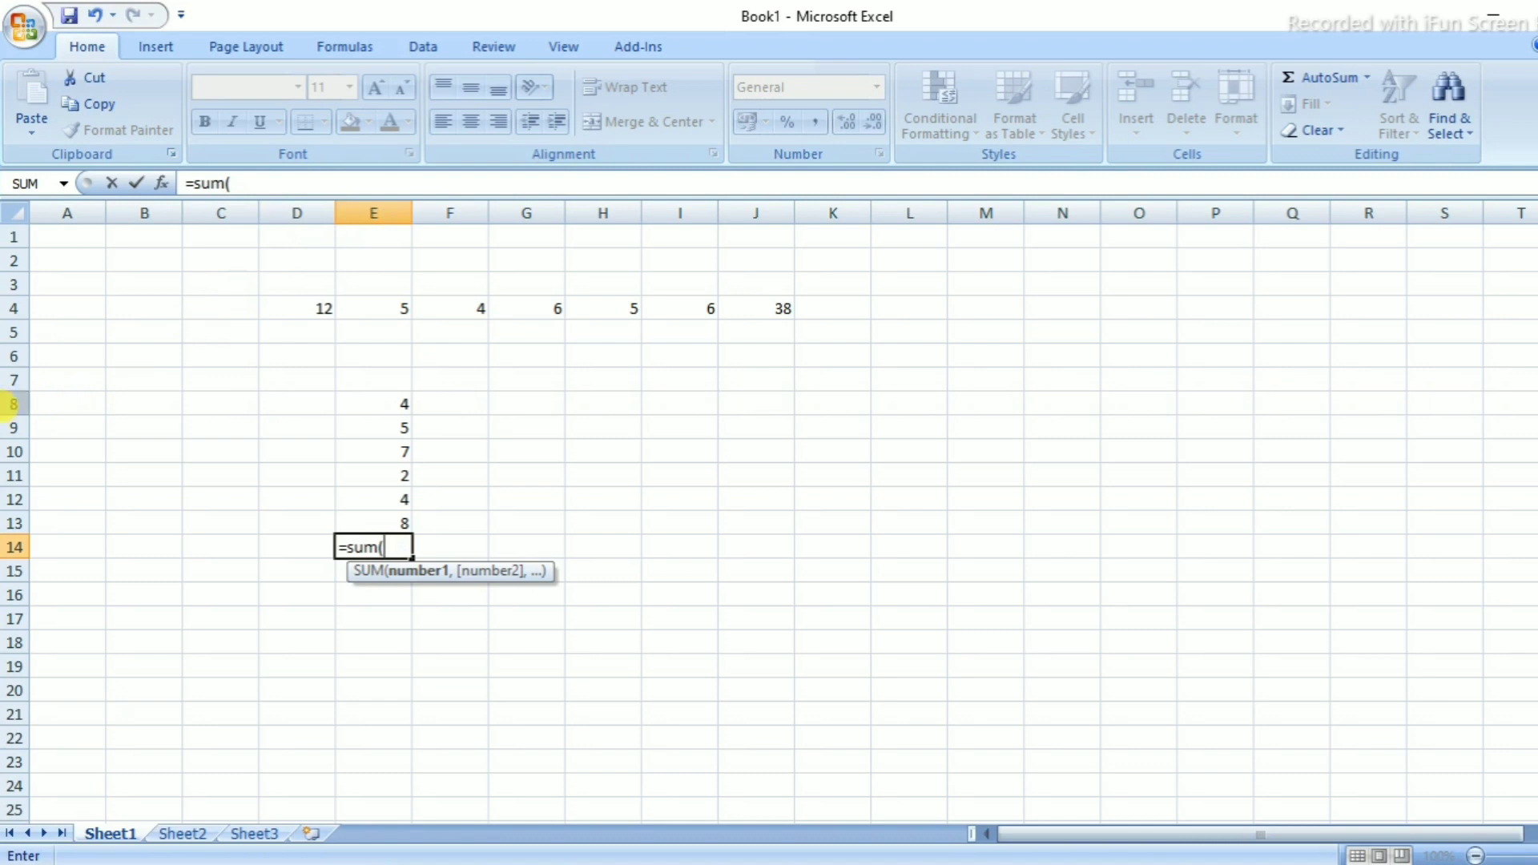
text(e8:)
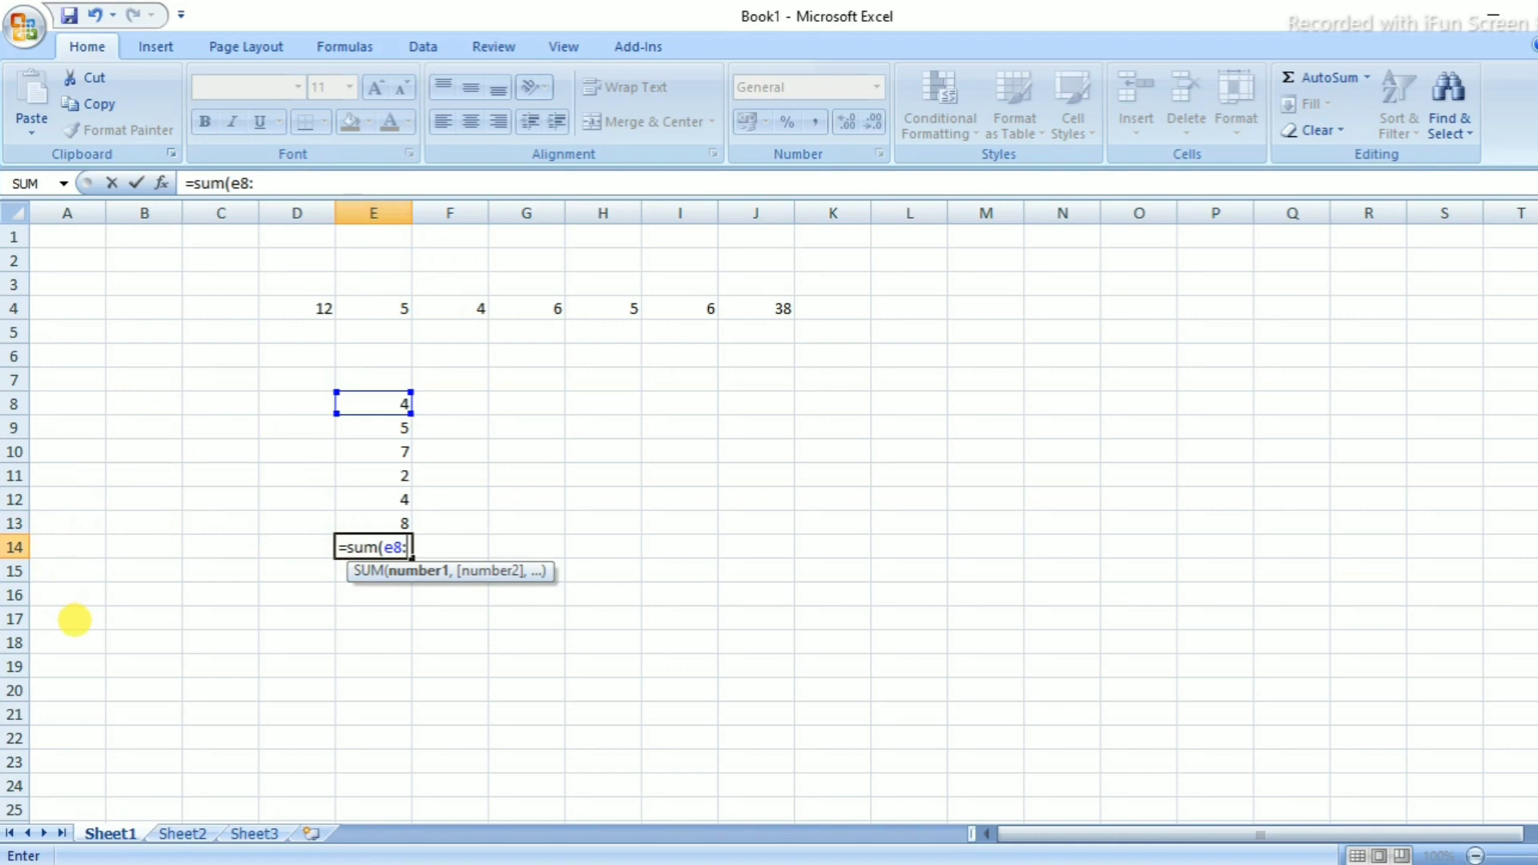
text(e13)
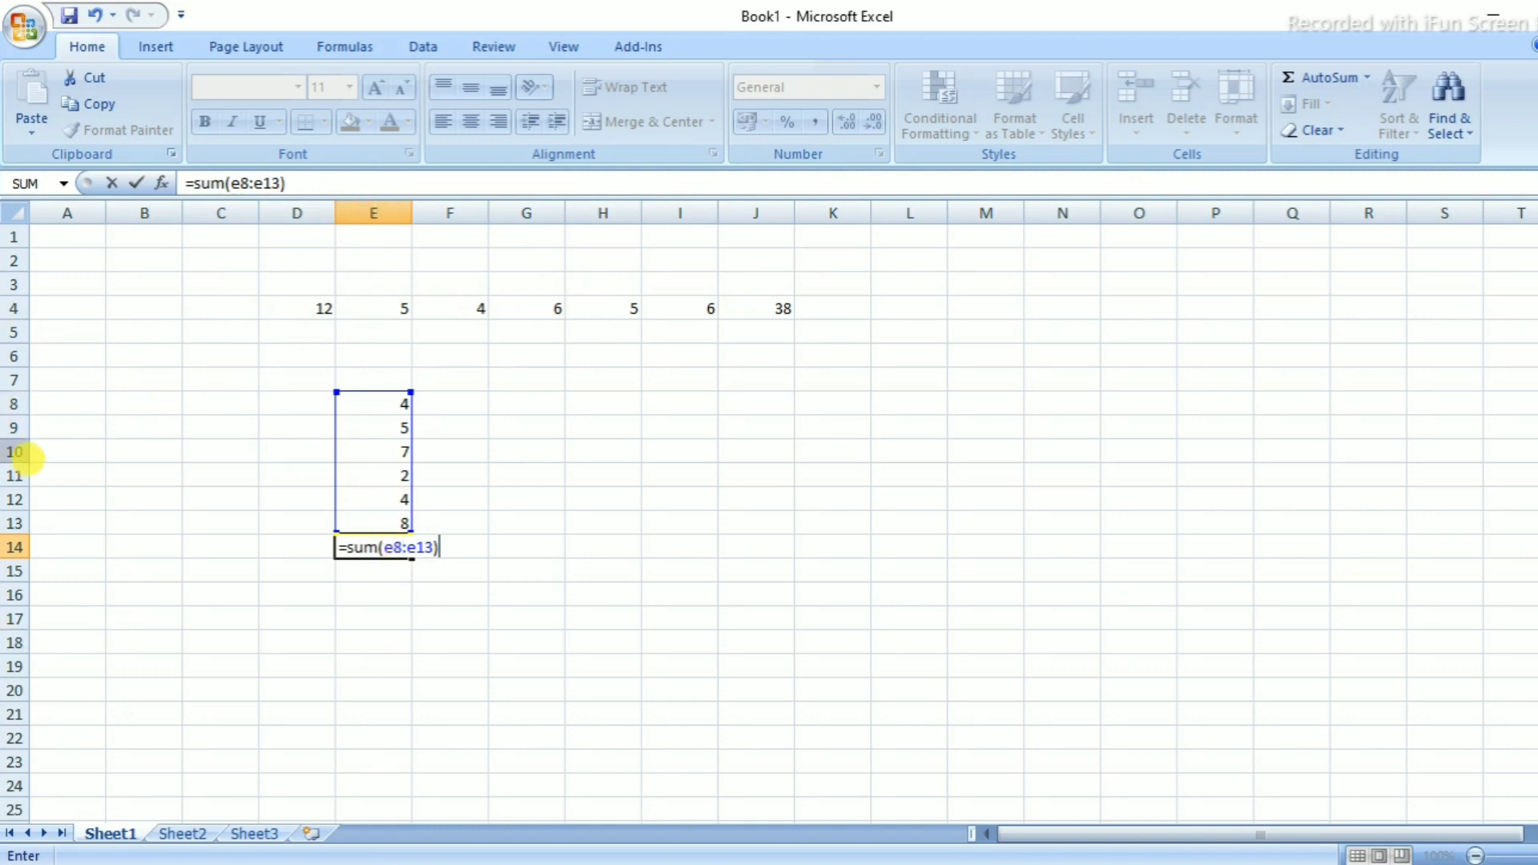
key(Return)
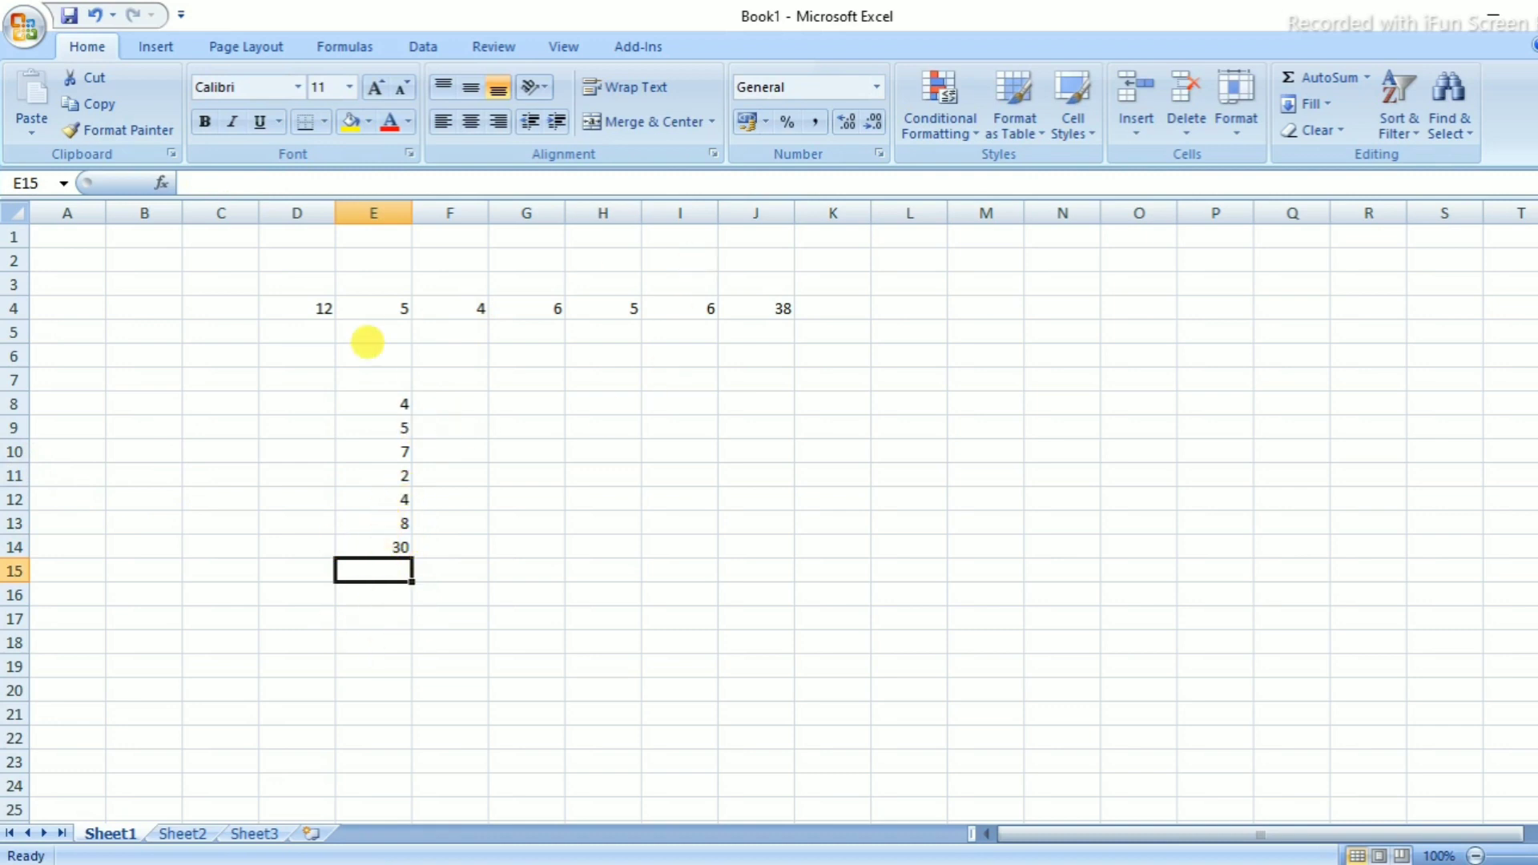
click(603, 429)
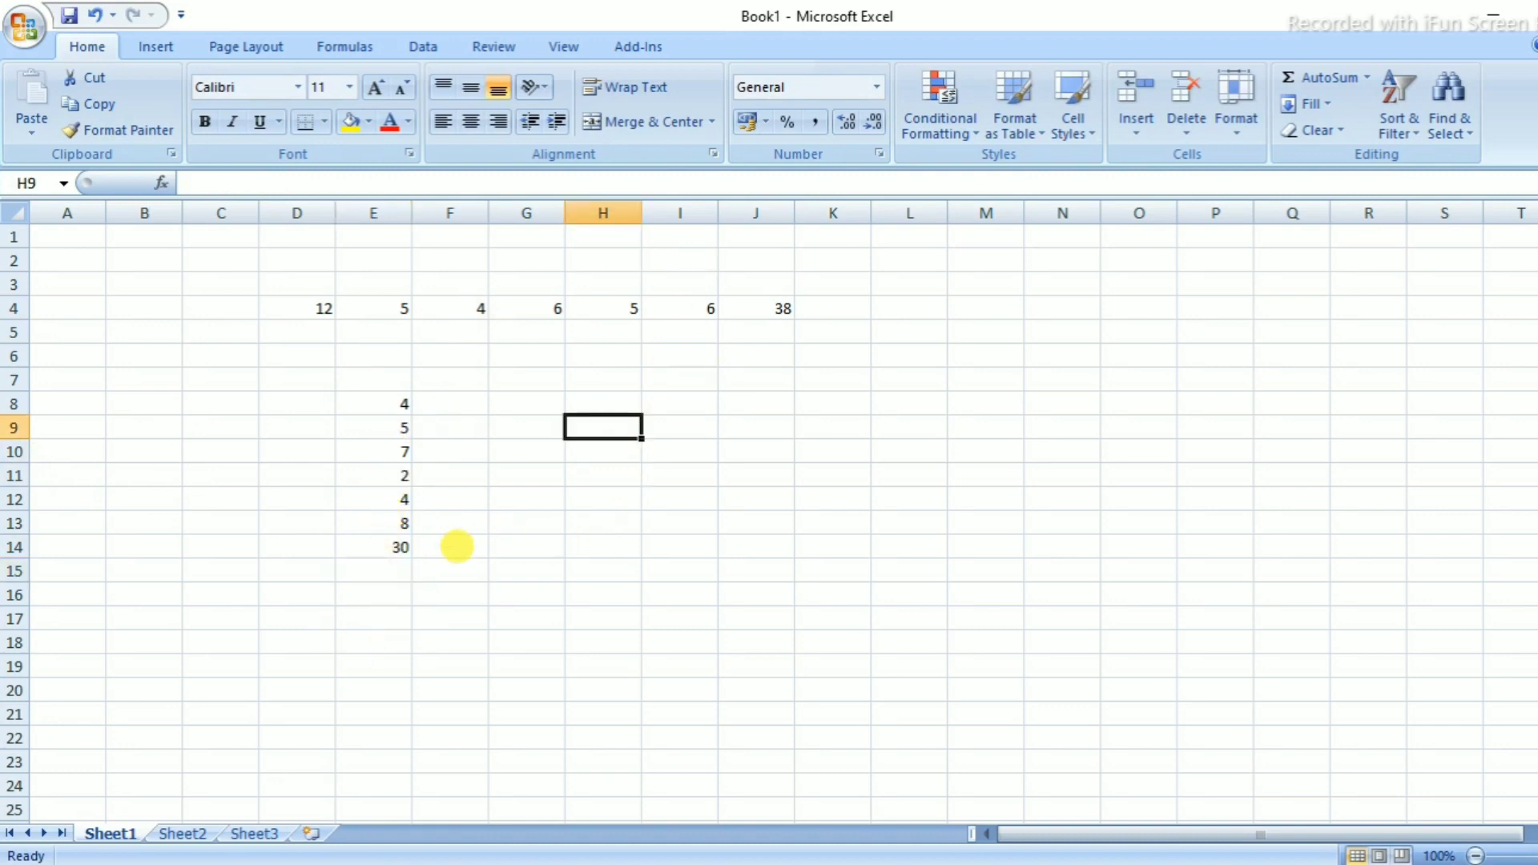
click(777, 312)
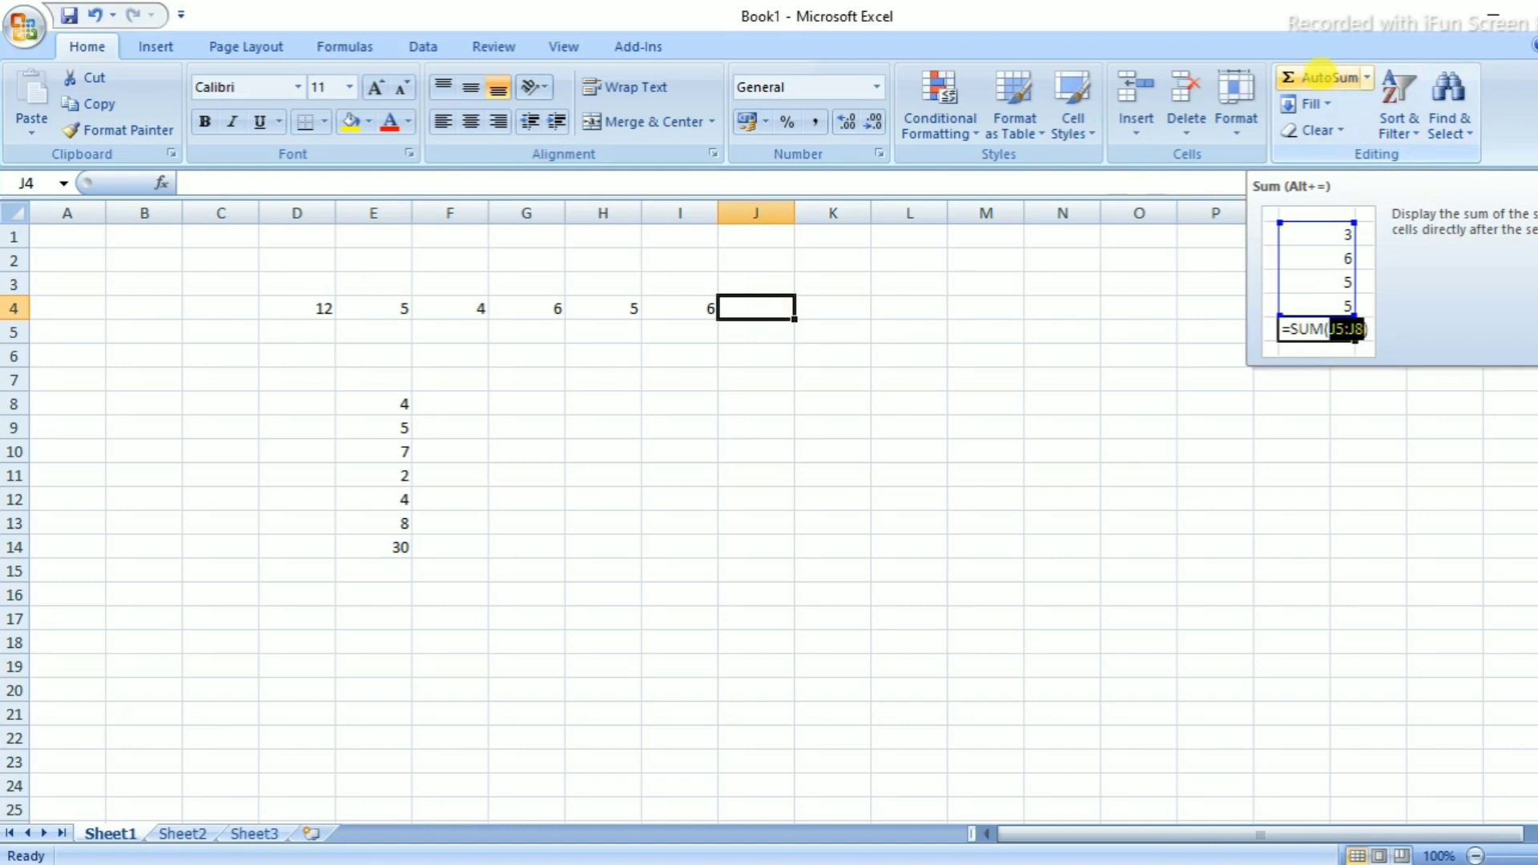
click(1323, 76)
key(Return)
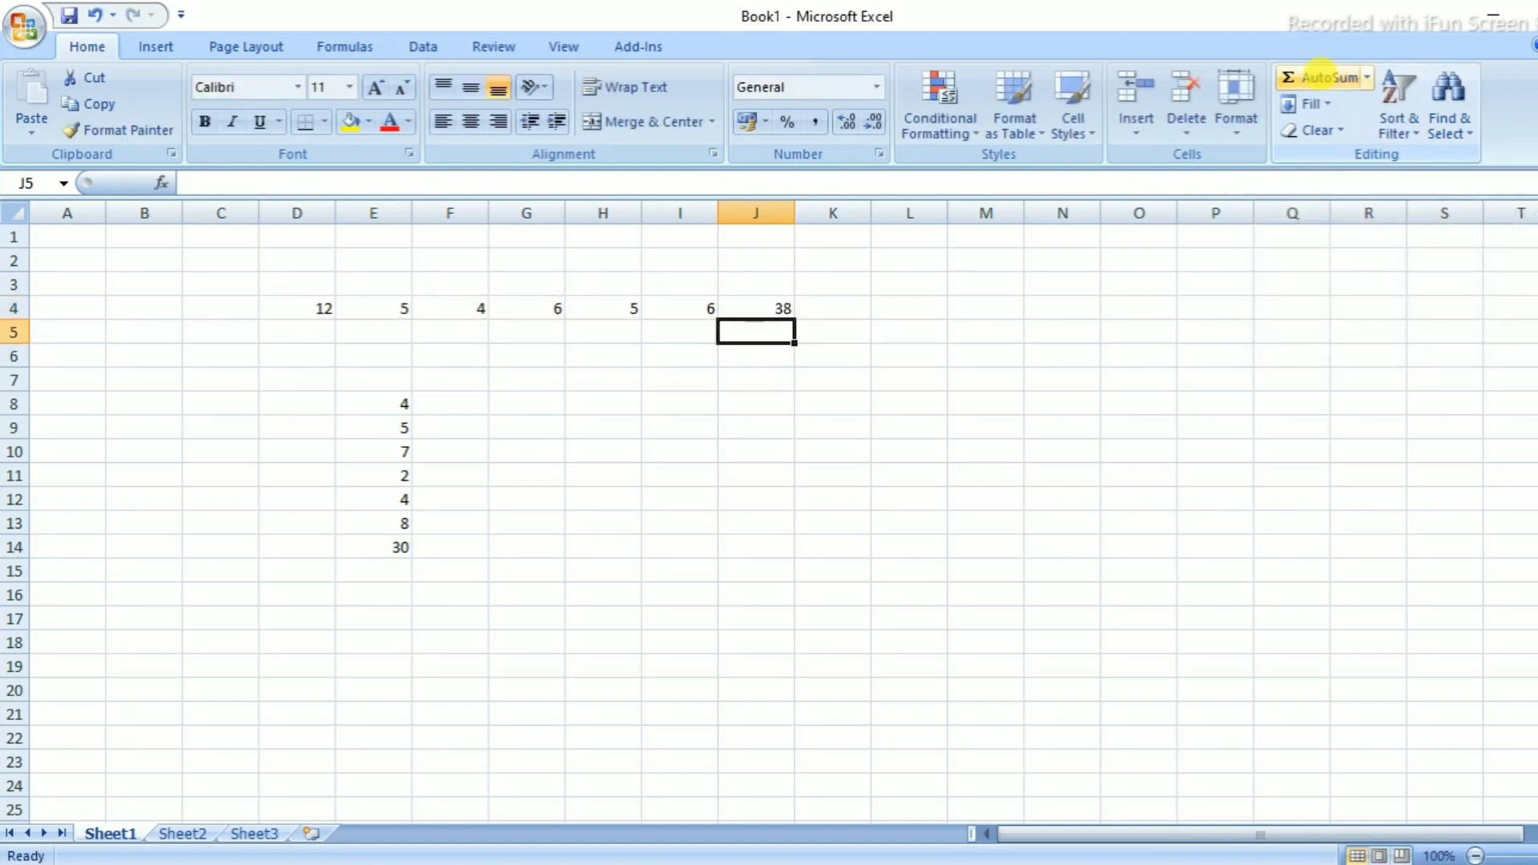
click(384, 547)
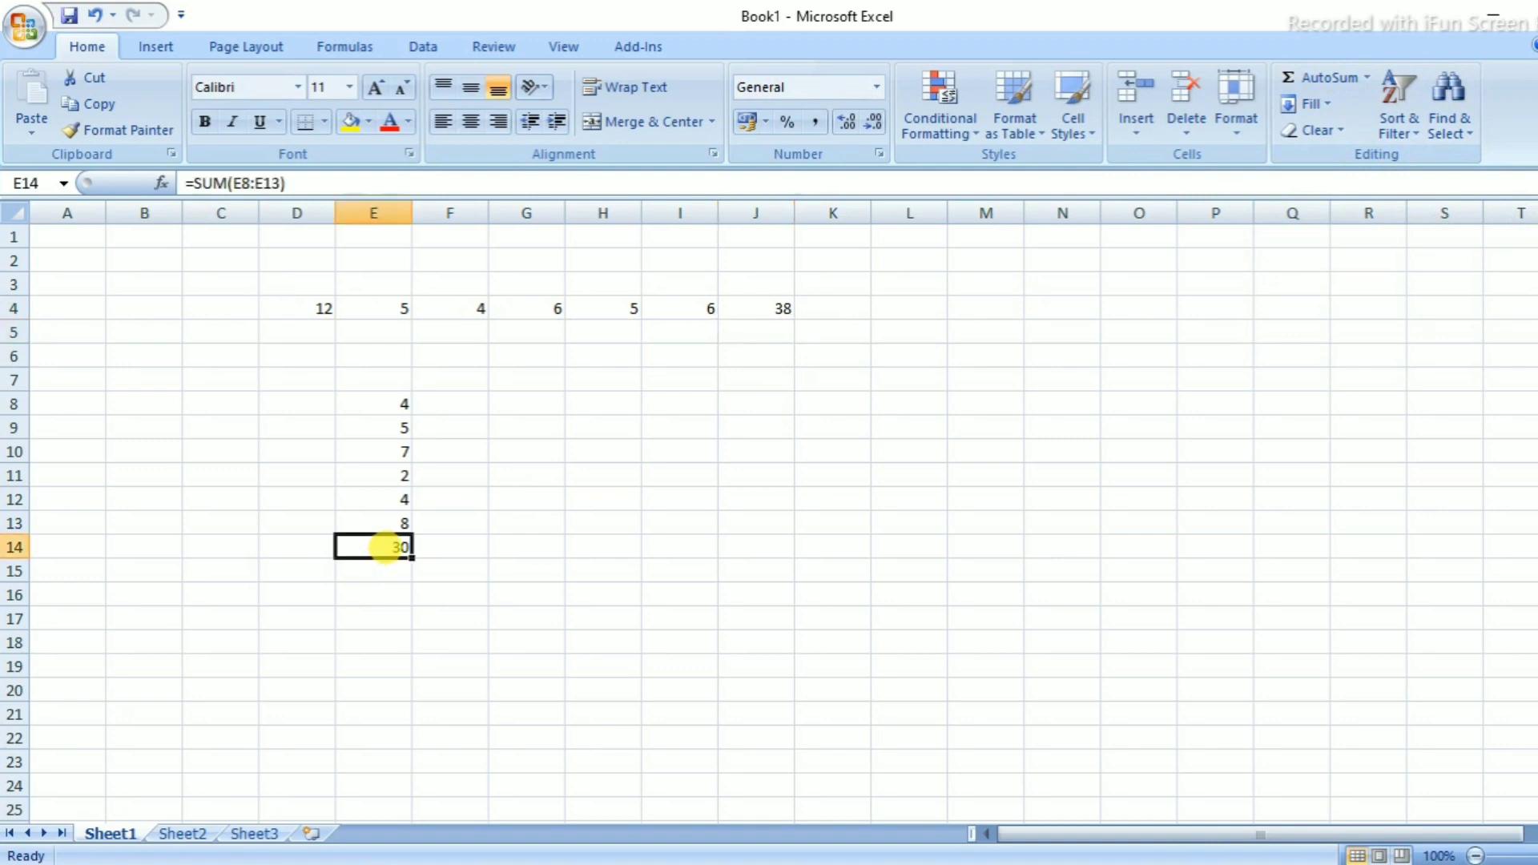
key(Delete)
click(1324, 76)
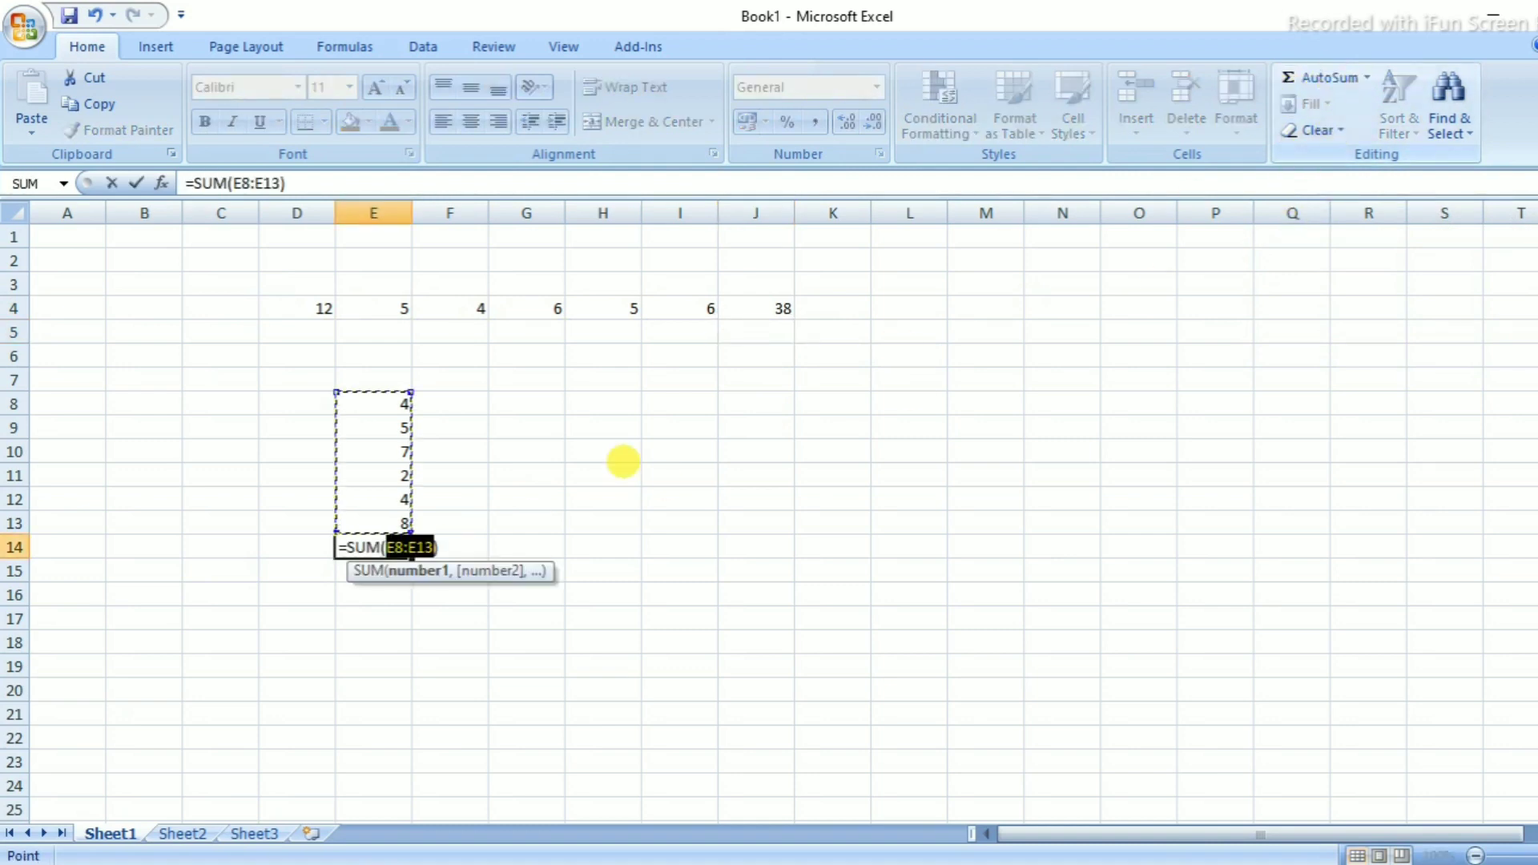
key(Return)
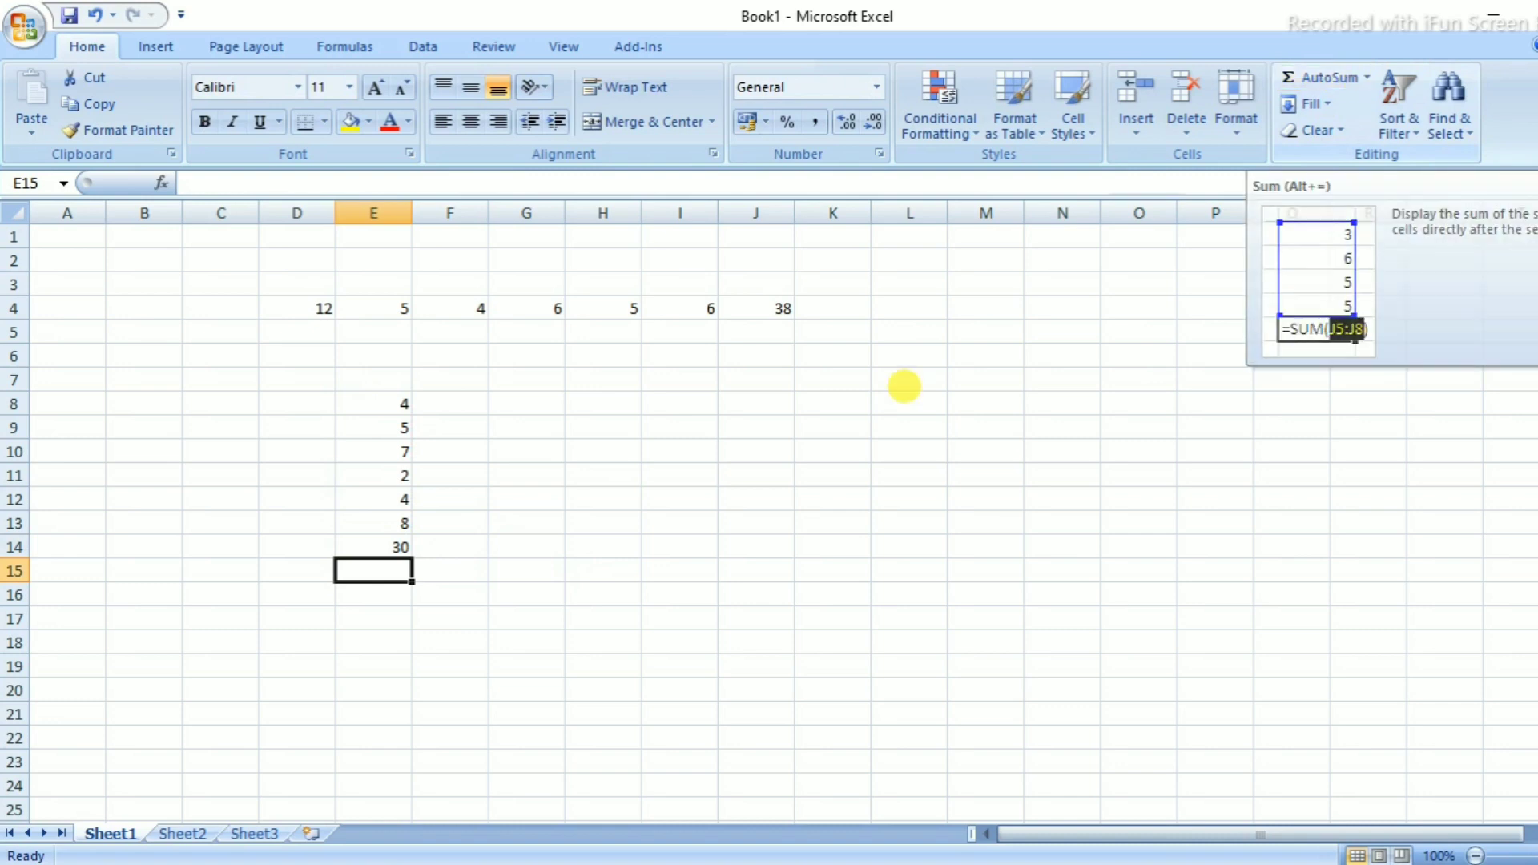
click(609, 594)
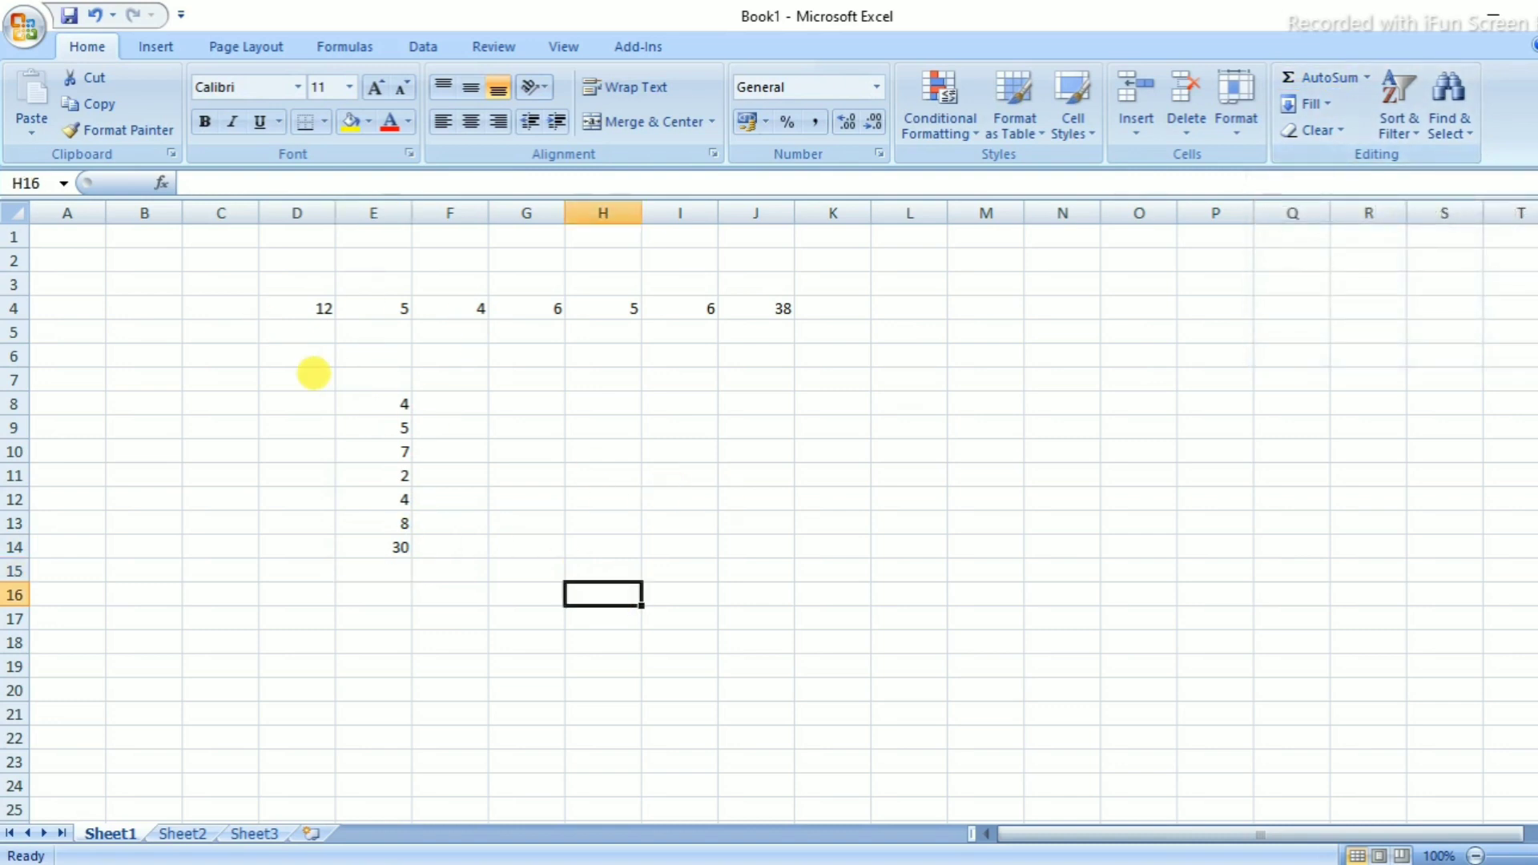
click(758, 311)
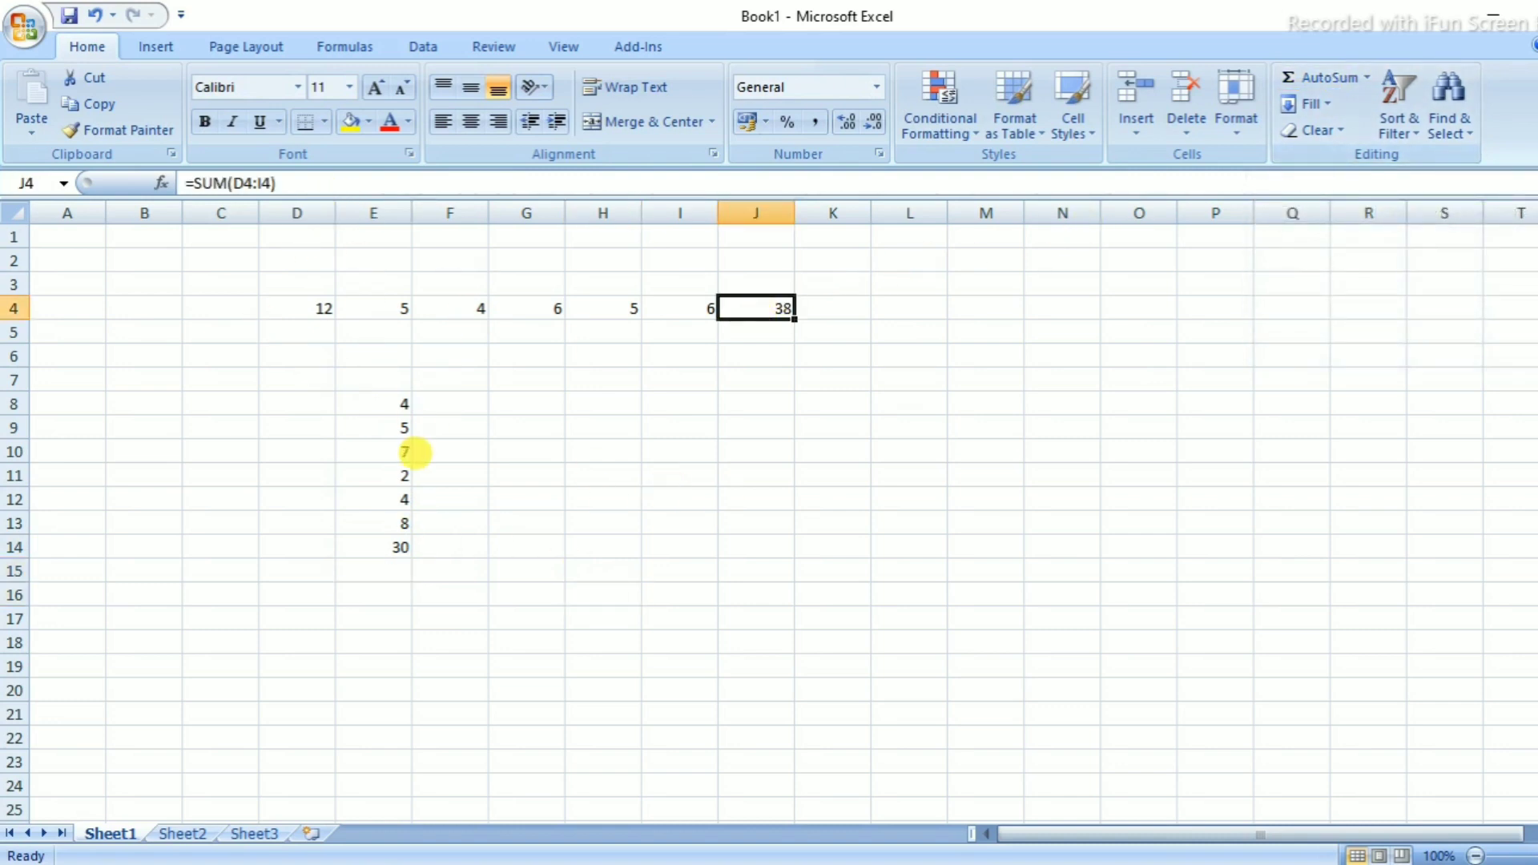
Enter 45 in H8 and 8 in I8
click(820, 395)
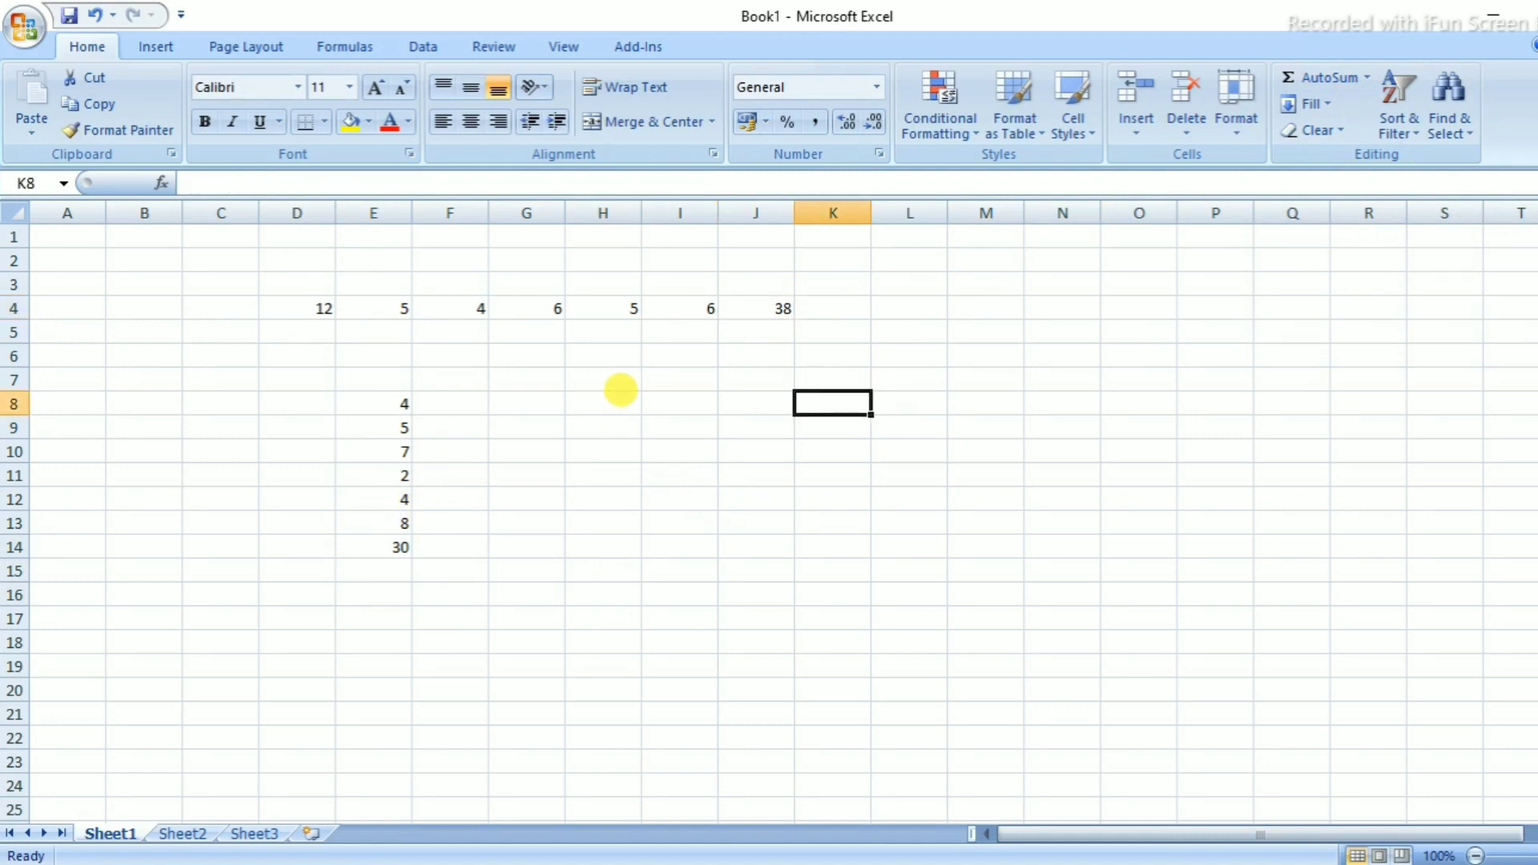
click(621, 390)
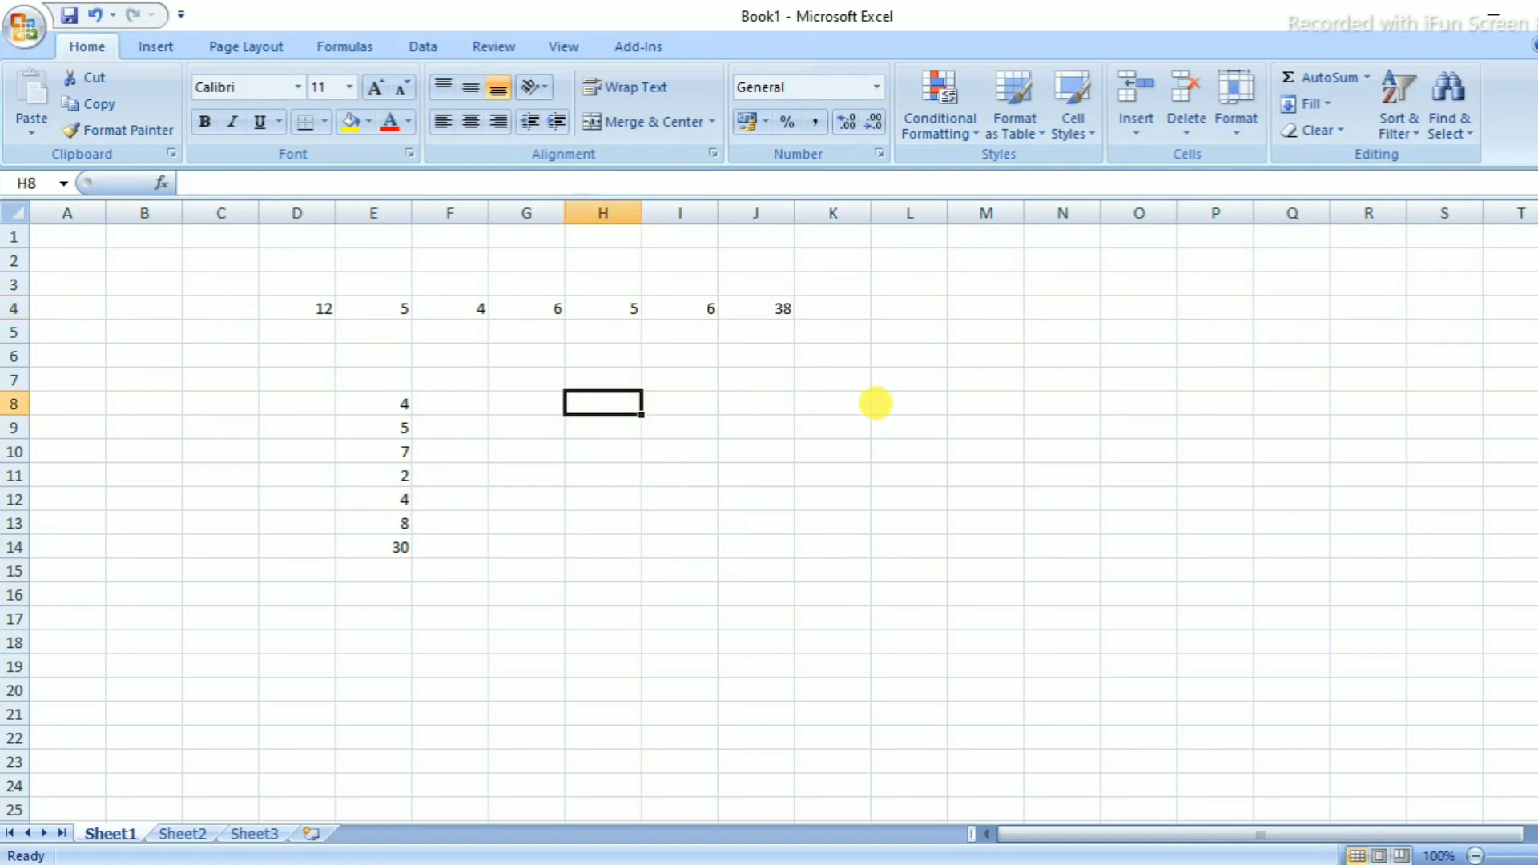
text(45)
key(Tab)
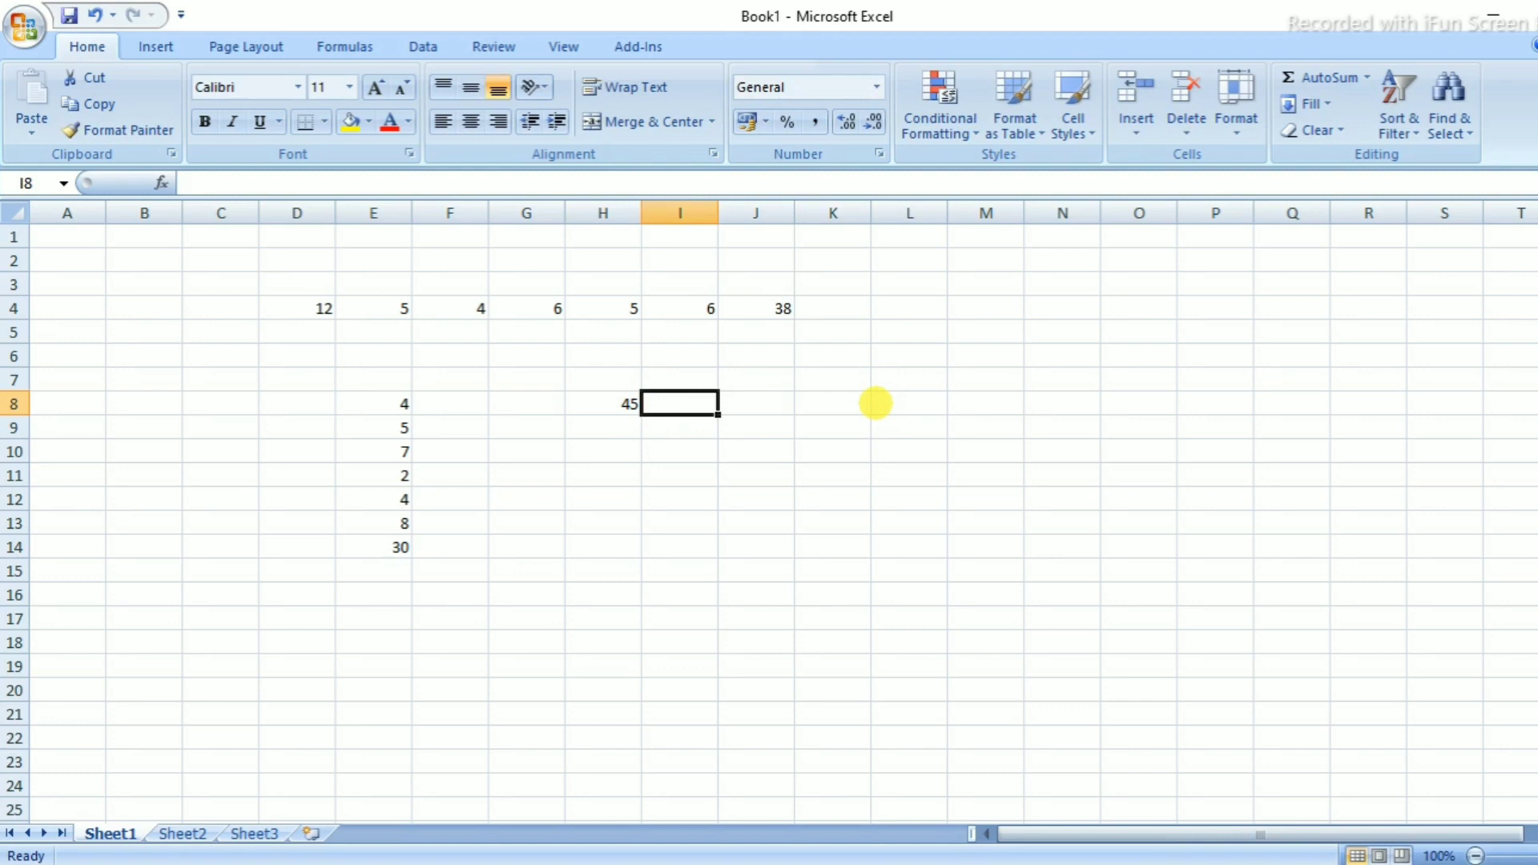
text(8)
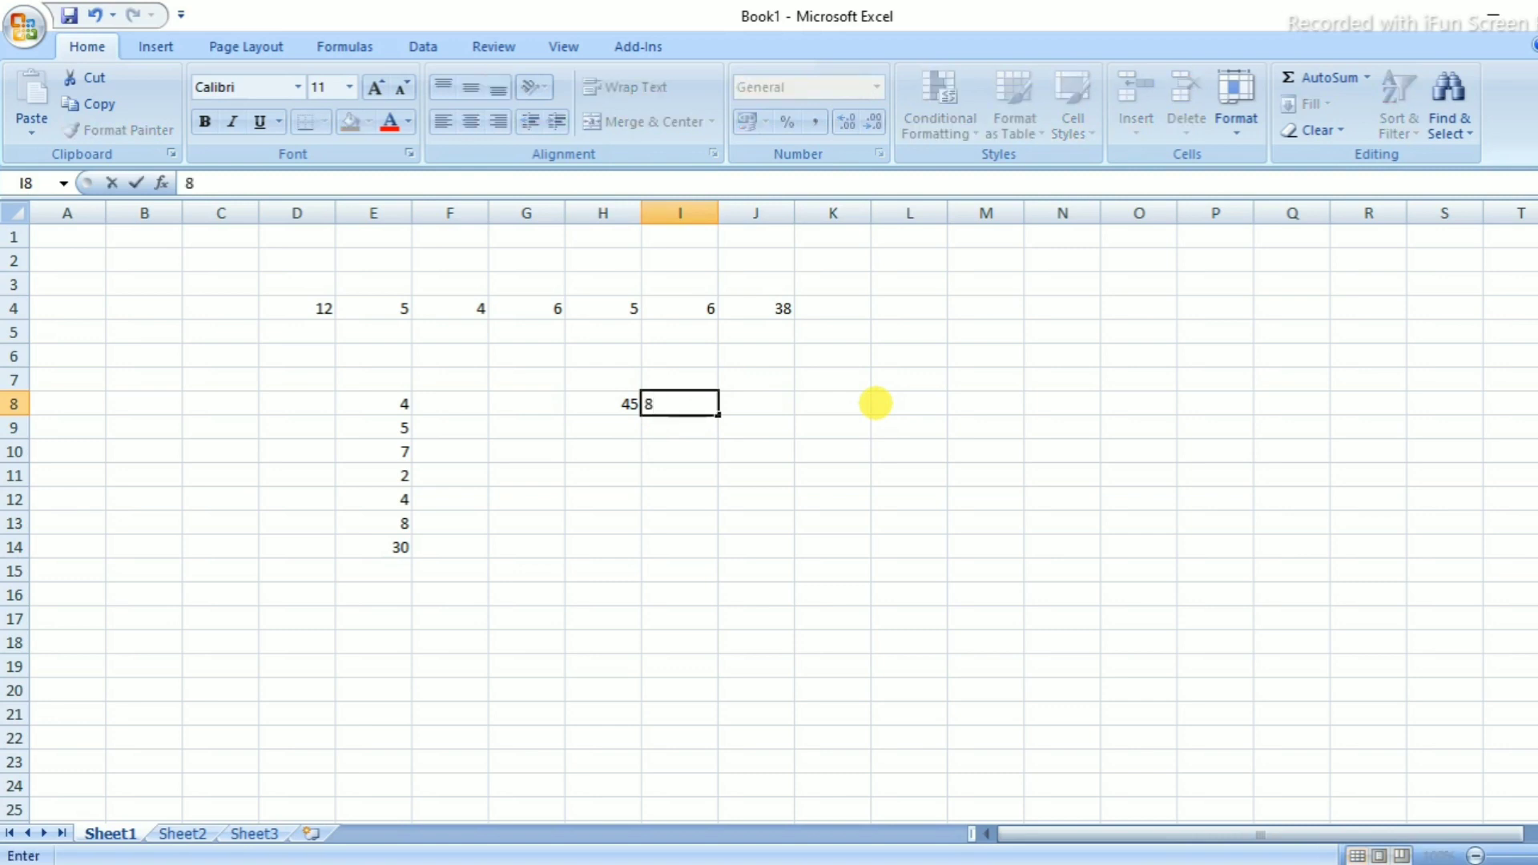
key(Tab)
In J8, enter =(H8-I8) to show 37
text(=)
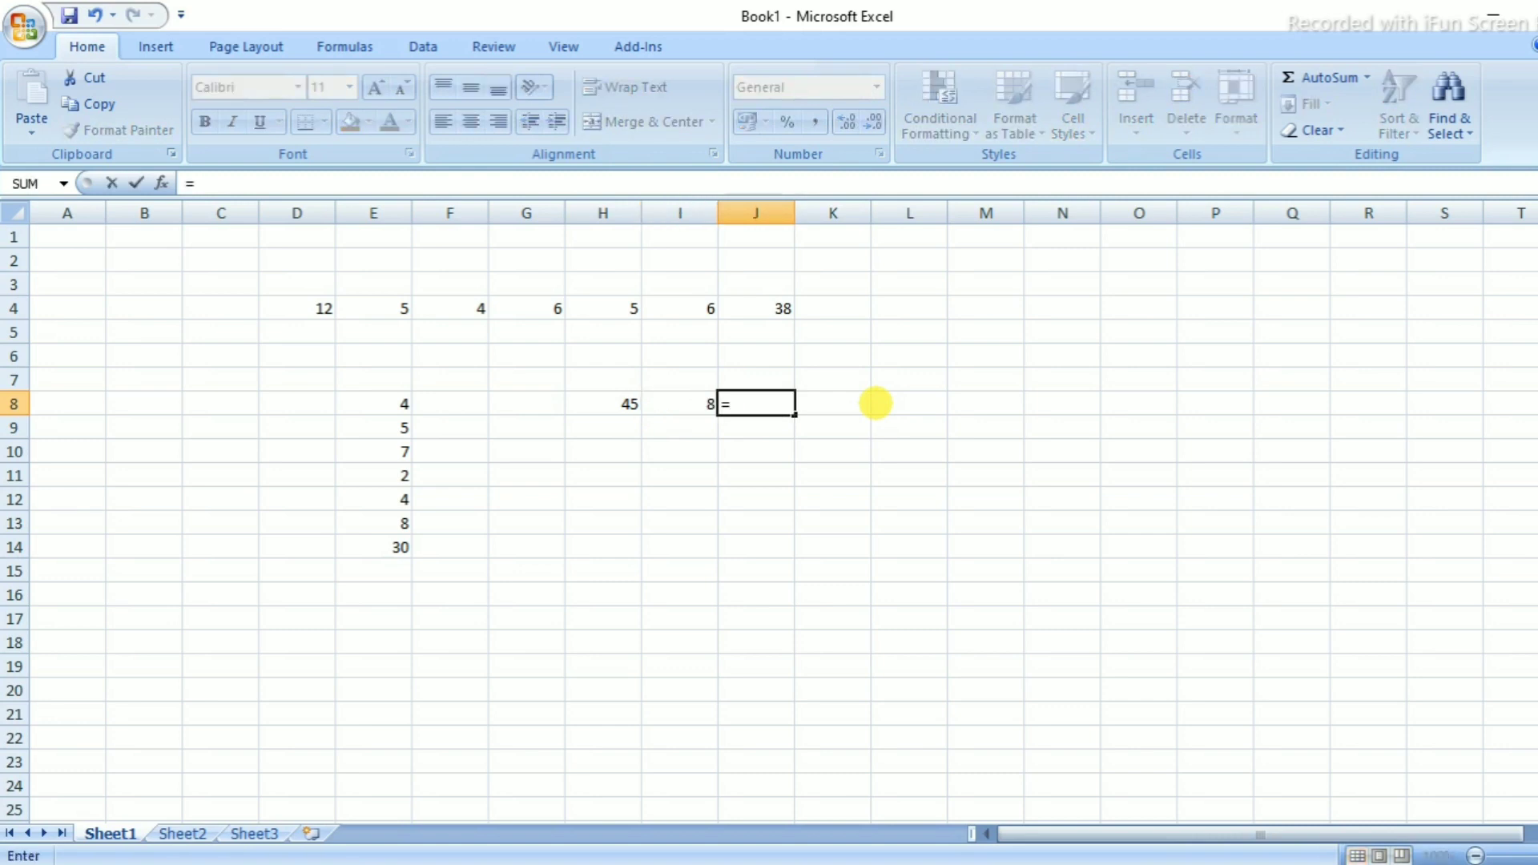
text(()
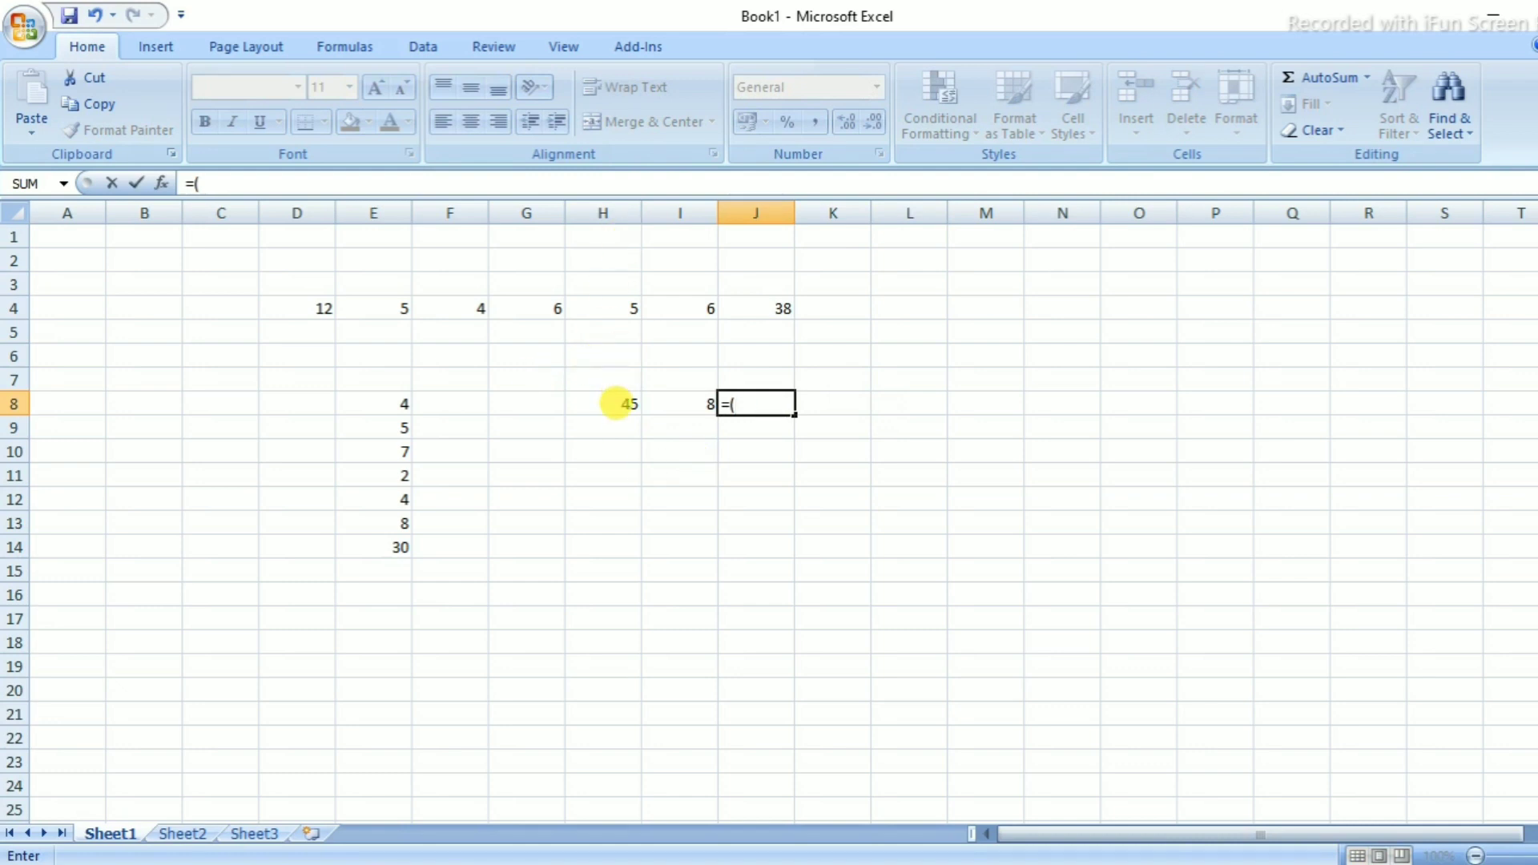
click(619, 403)
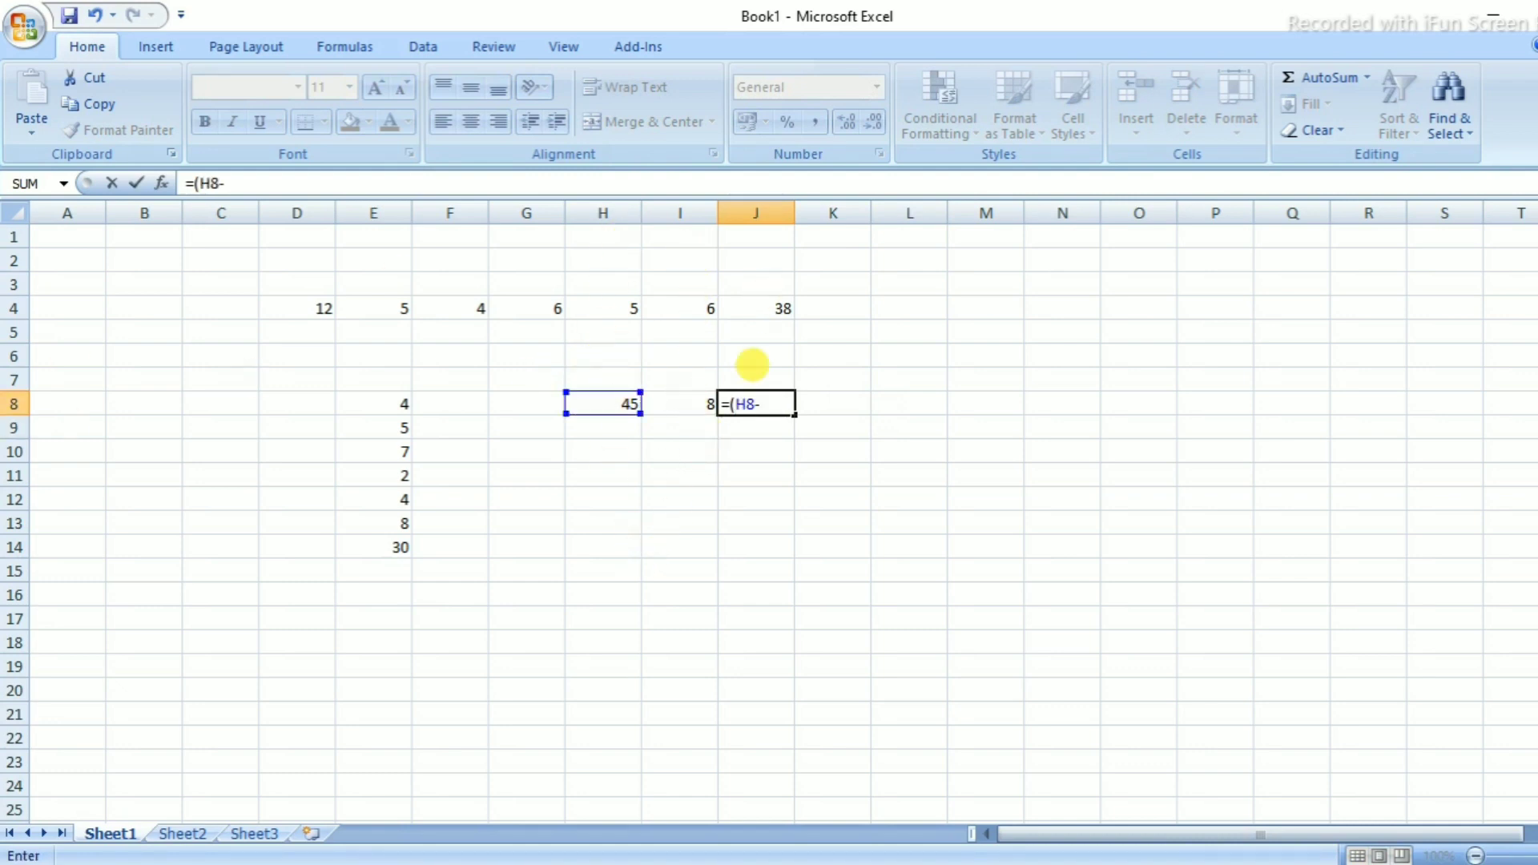
click(680, 404)
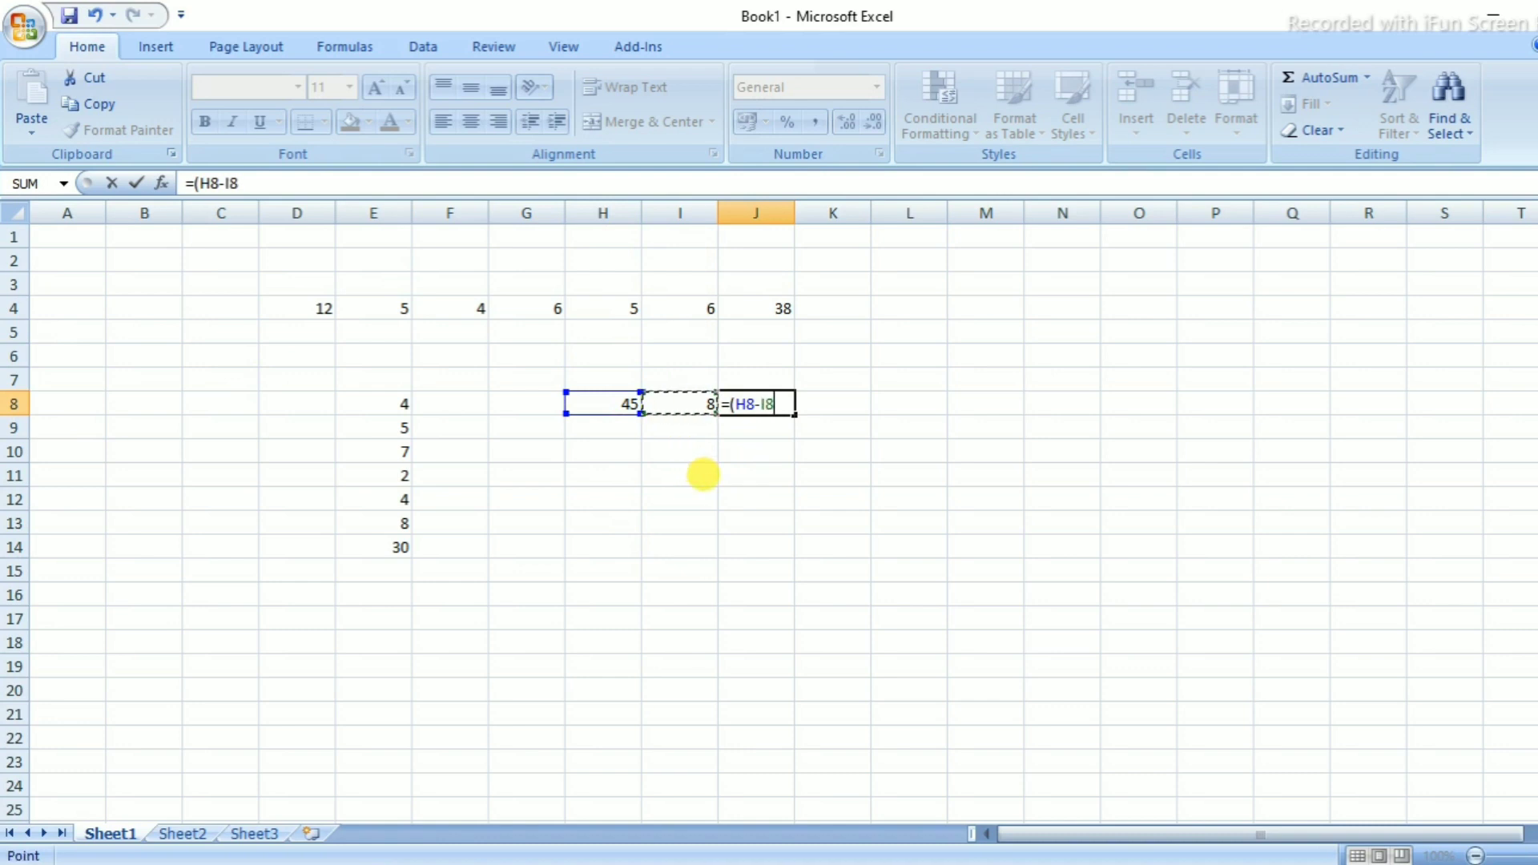
key(Return)
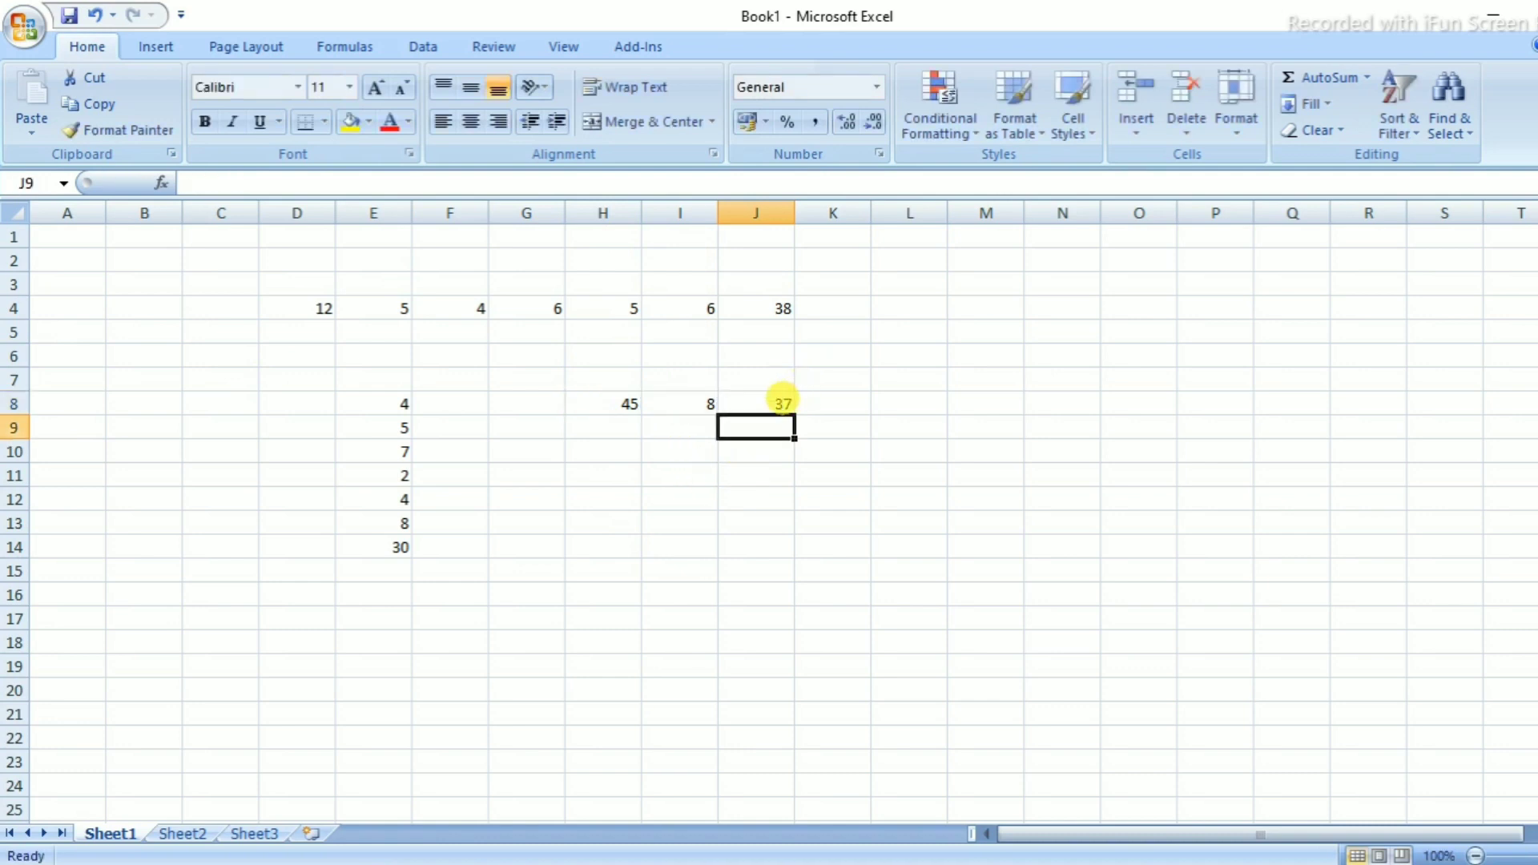
Enter 78, 5, 6, 4, 2 and 1 across H11:M11
click(783, 401)
click(662, 473)
click(617, 475)
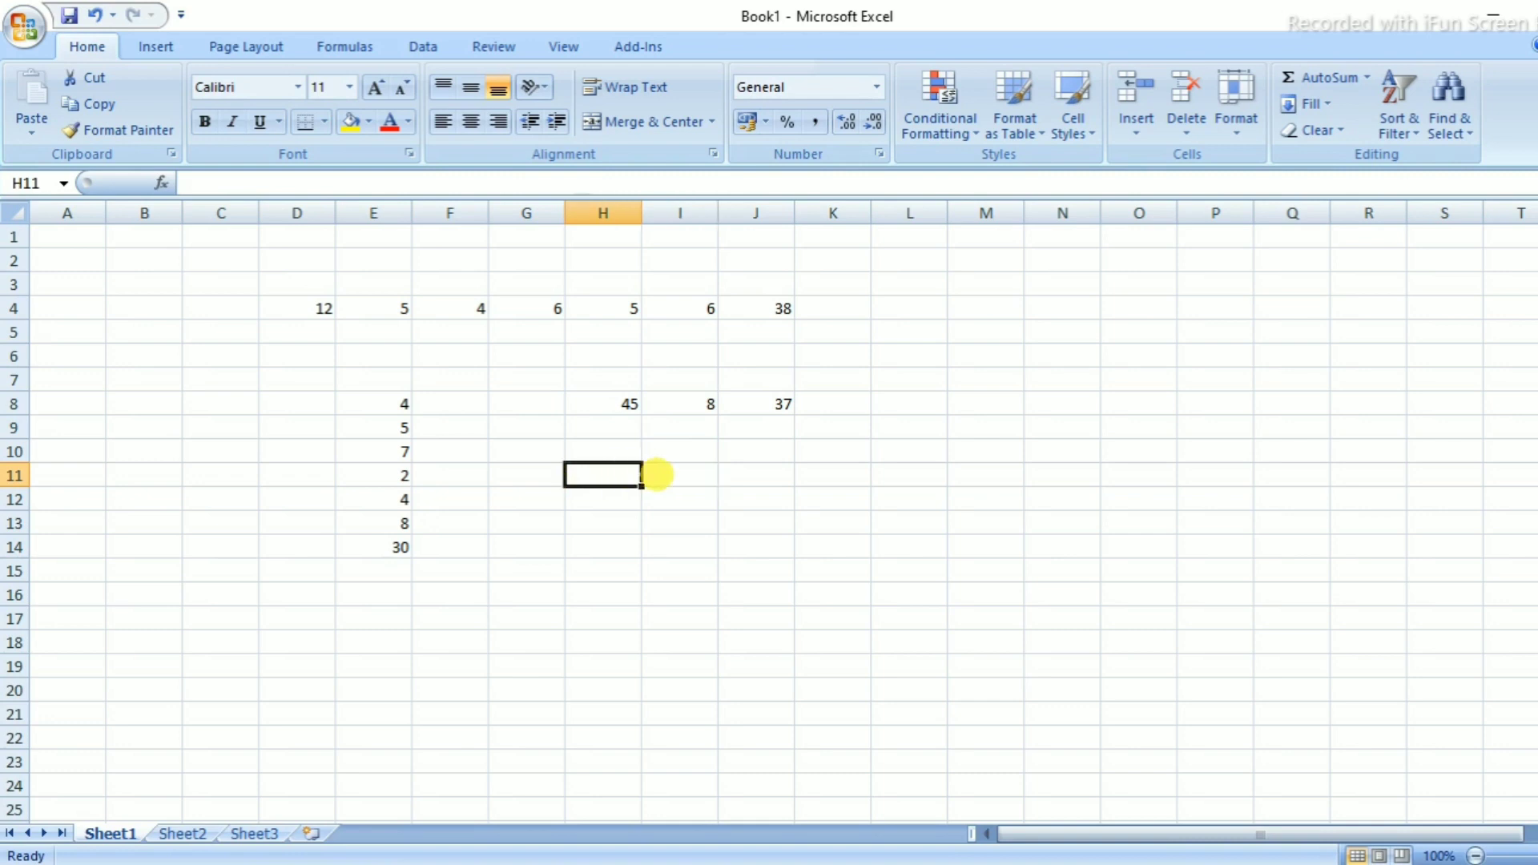
text(78)
key(Tab)
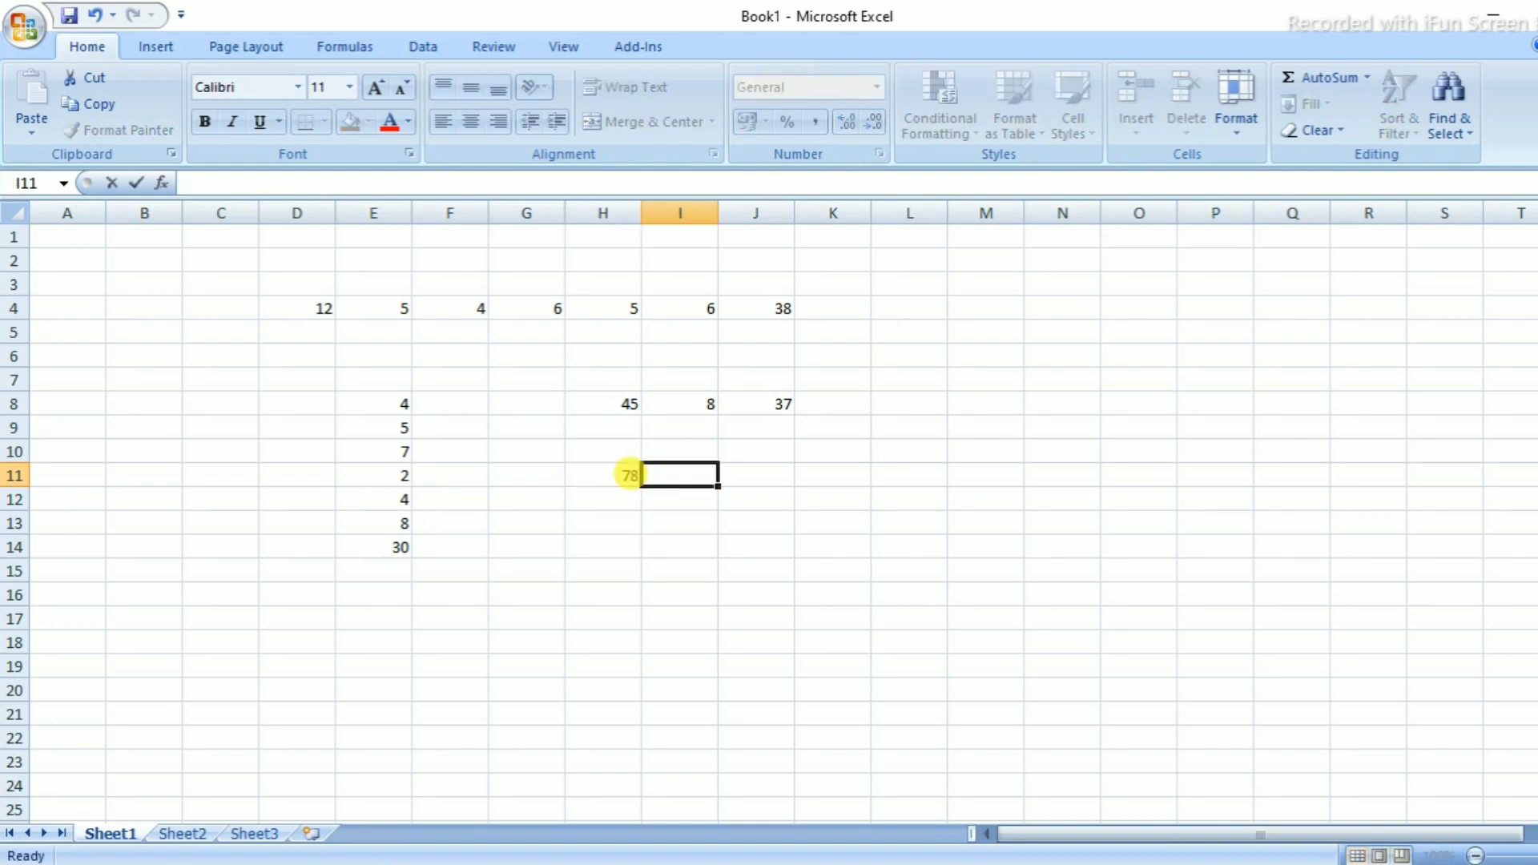
text(5)
key(Tab)
text(6)
key(Tab)
text(4)
key(Tab)
text(2)
key(Tab)
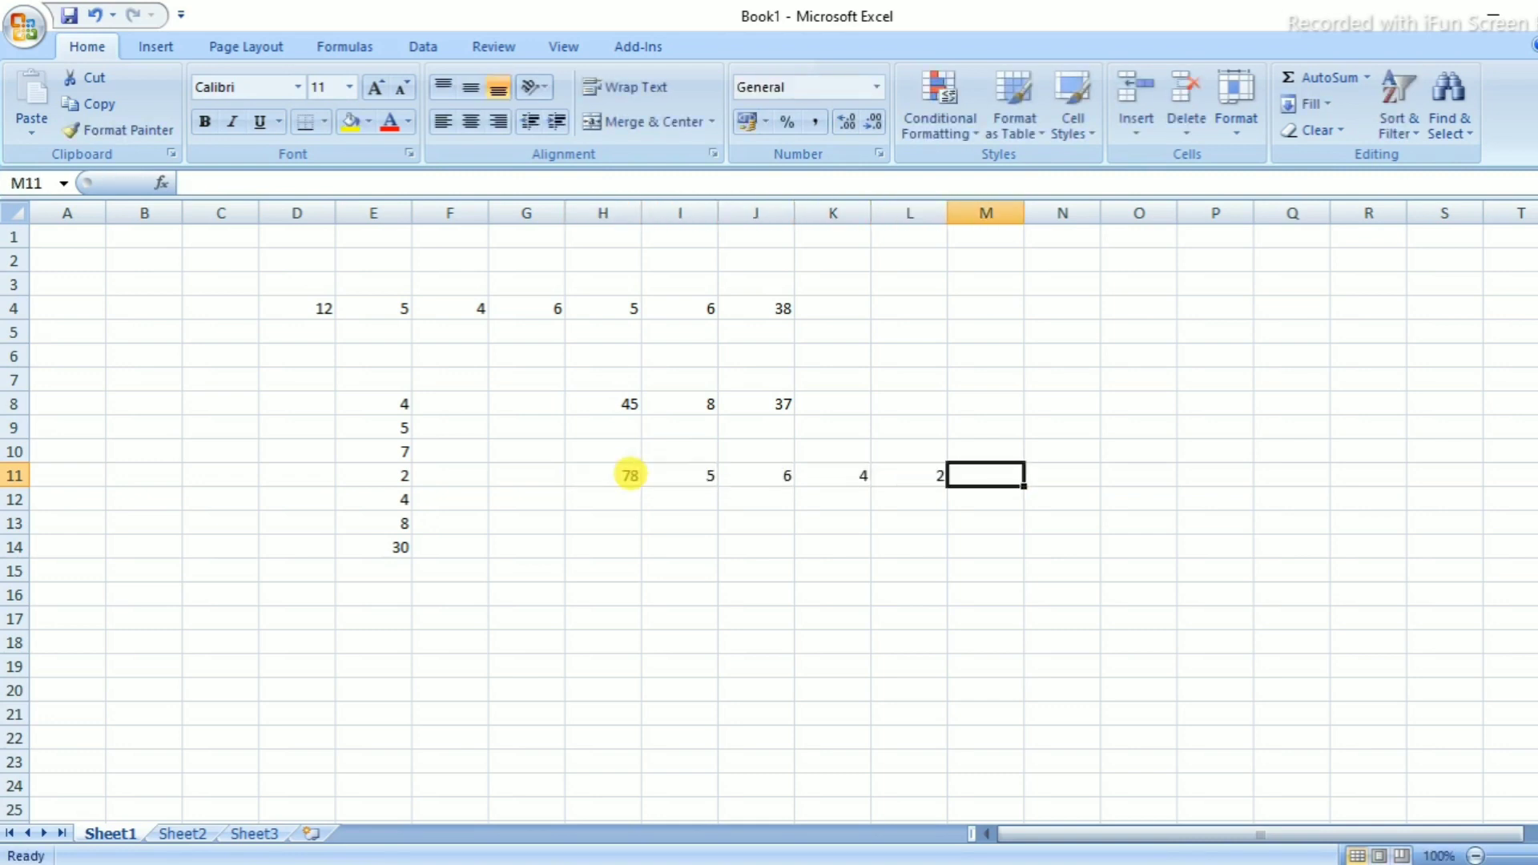
text(1)
key(Tab)
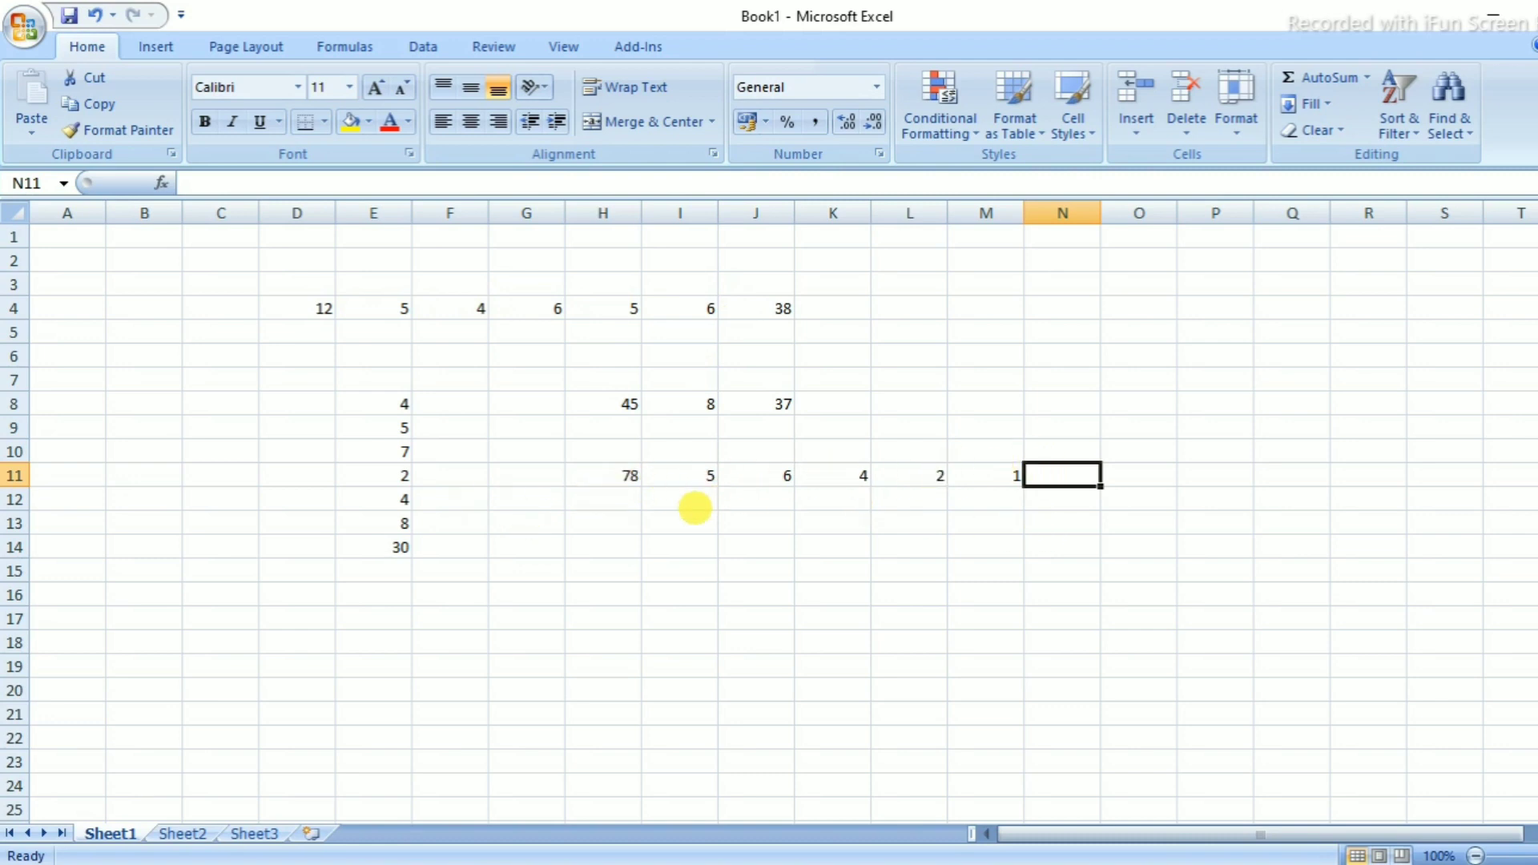
In N11, enter =(H11-I11-J11-K11-L11-M11) to get 60
text(=)
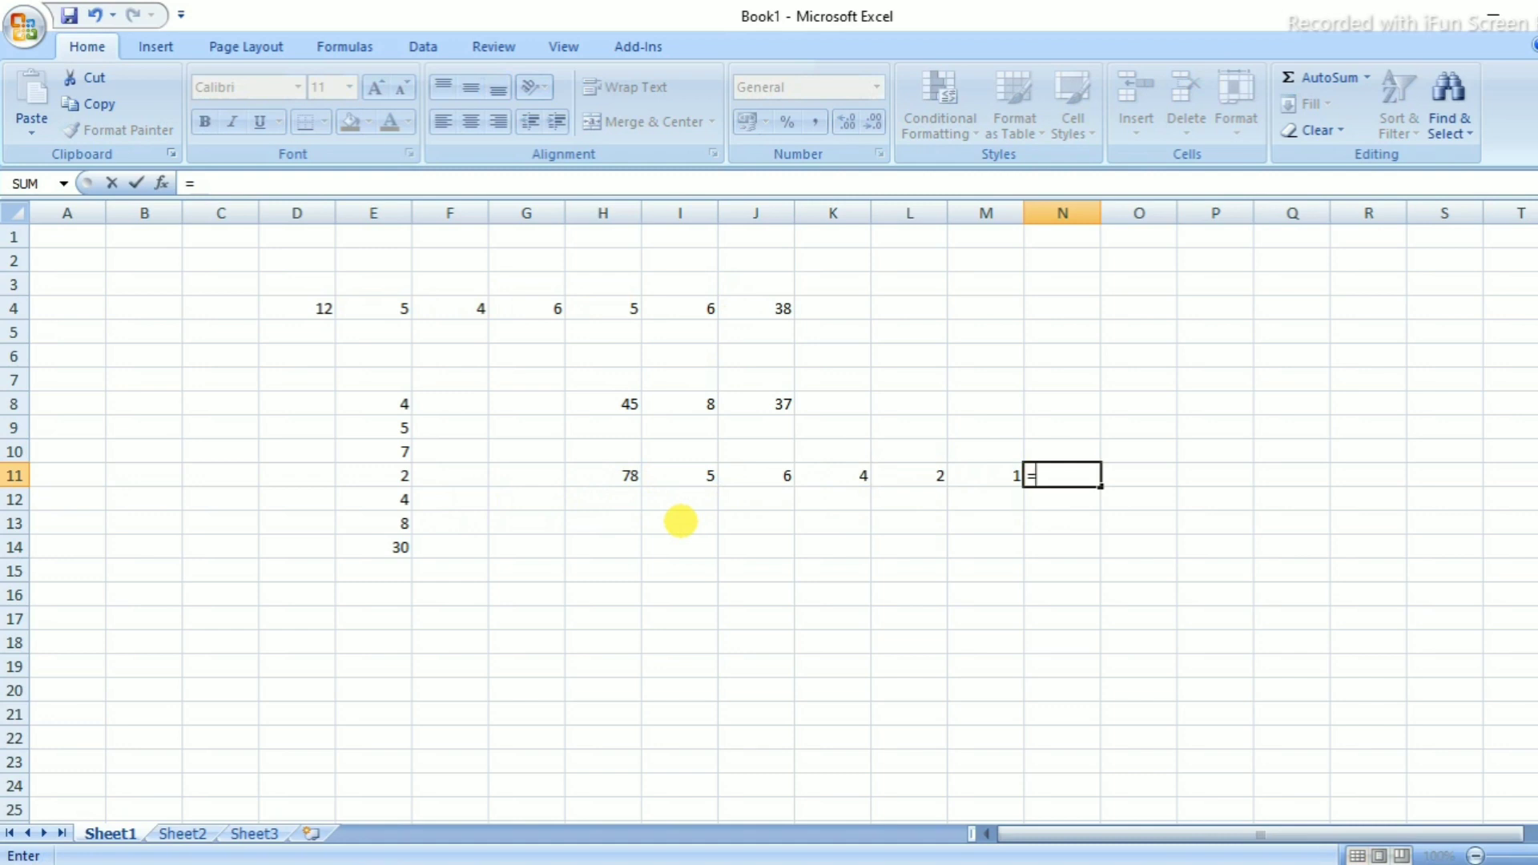
text(()
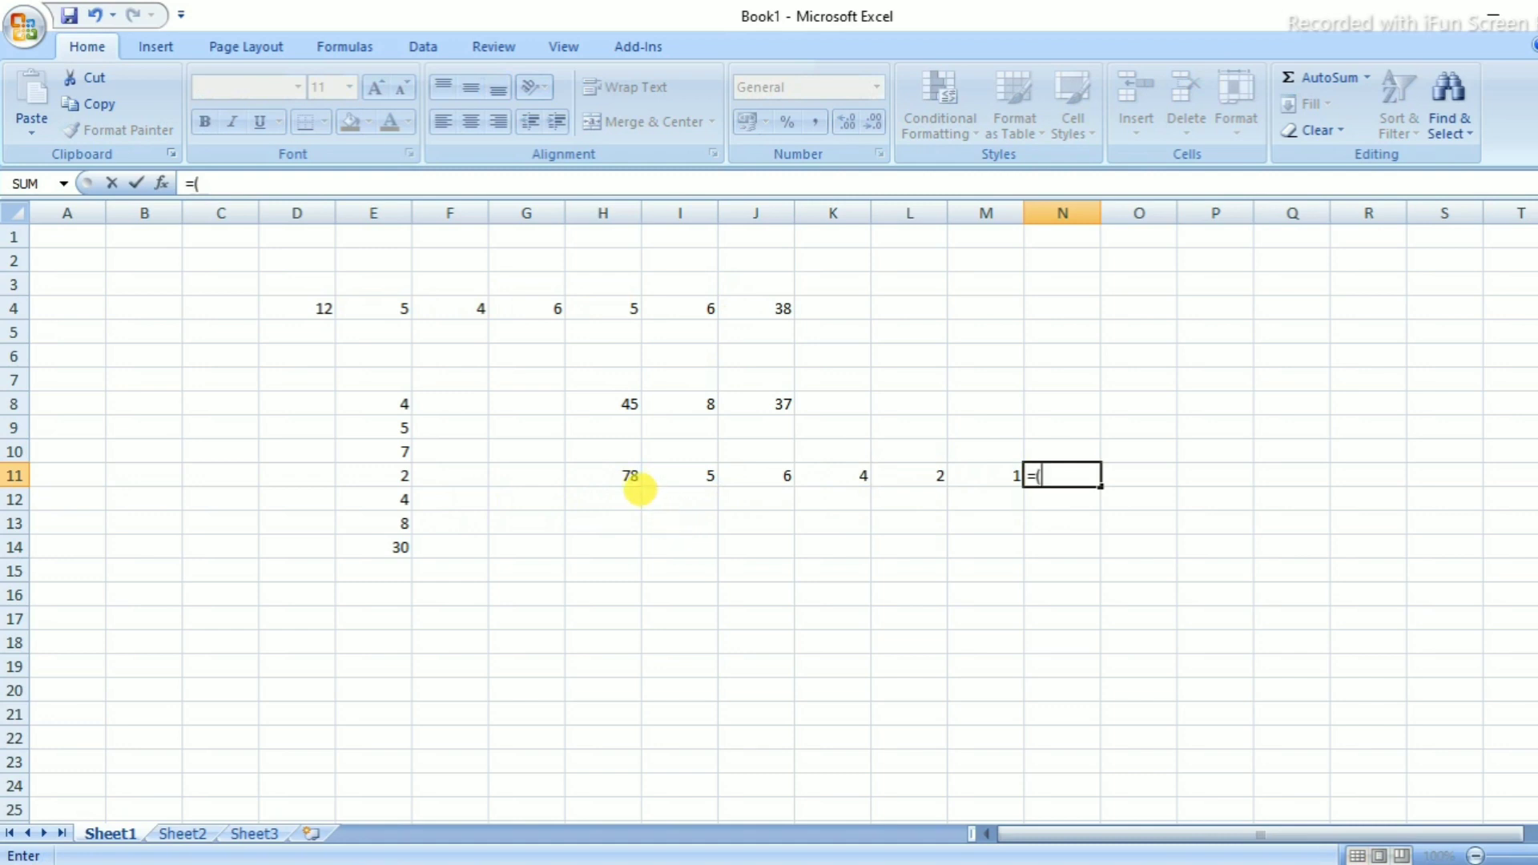
click(633, 477)
text(-)
click(705, 475)
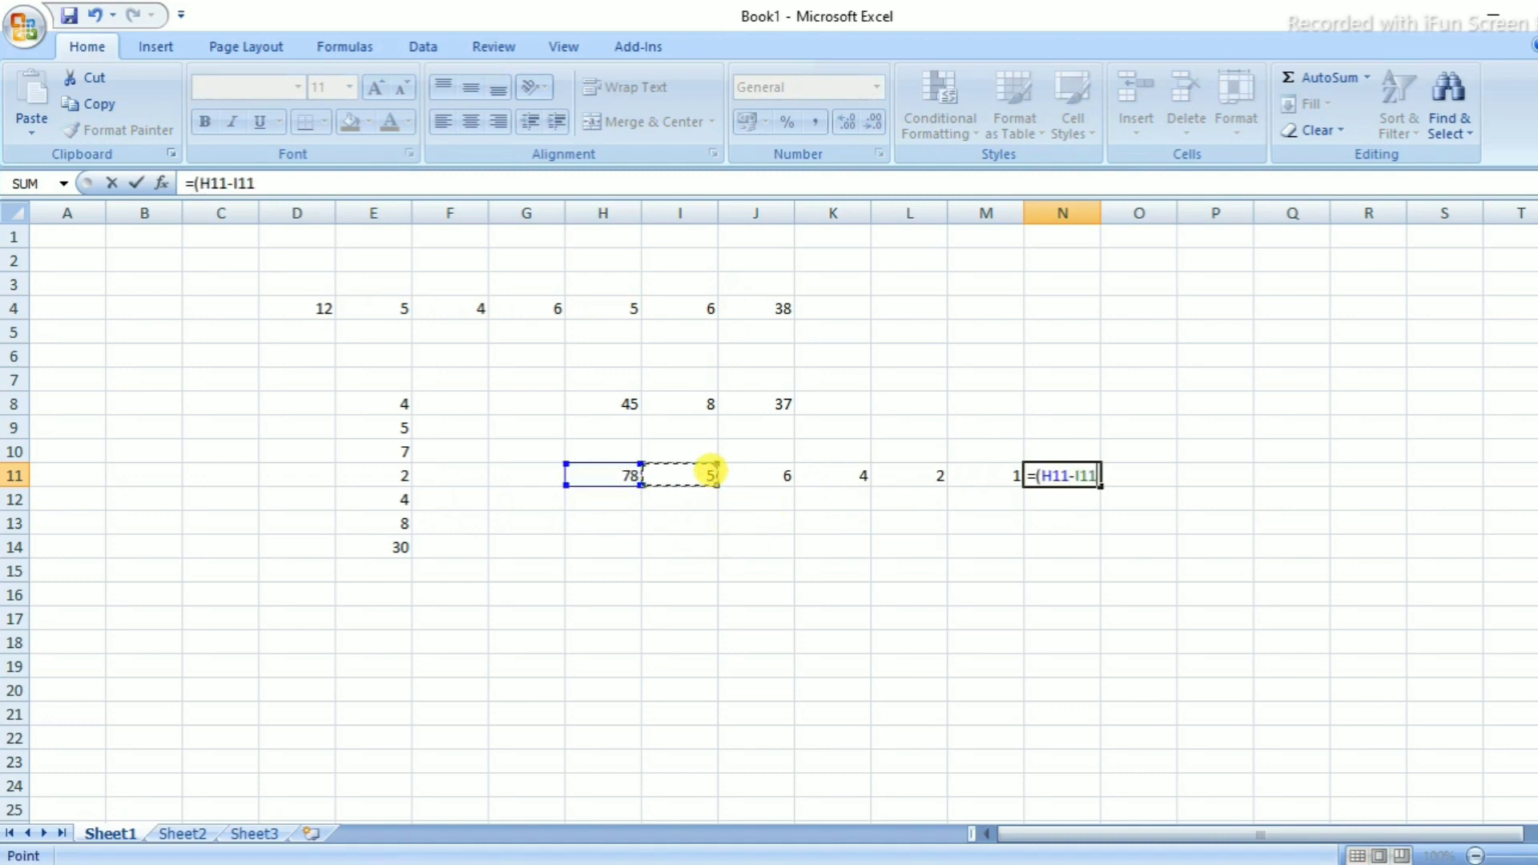
text(-)
click(782, 477)
text(-)
click(859, 474)
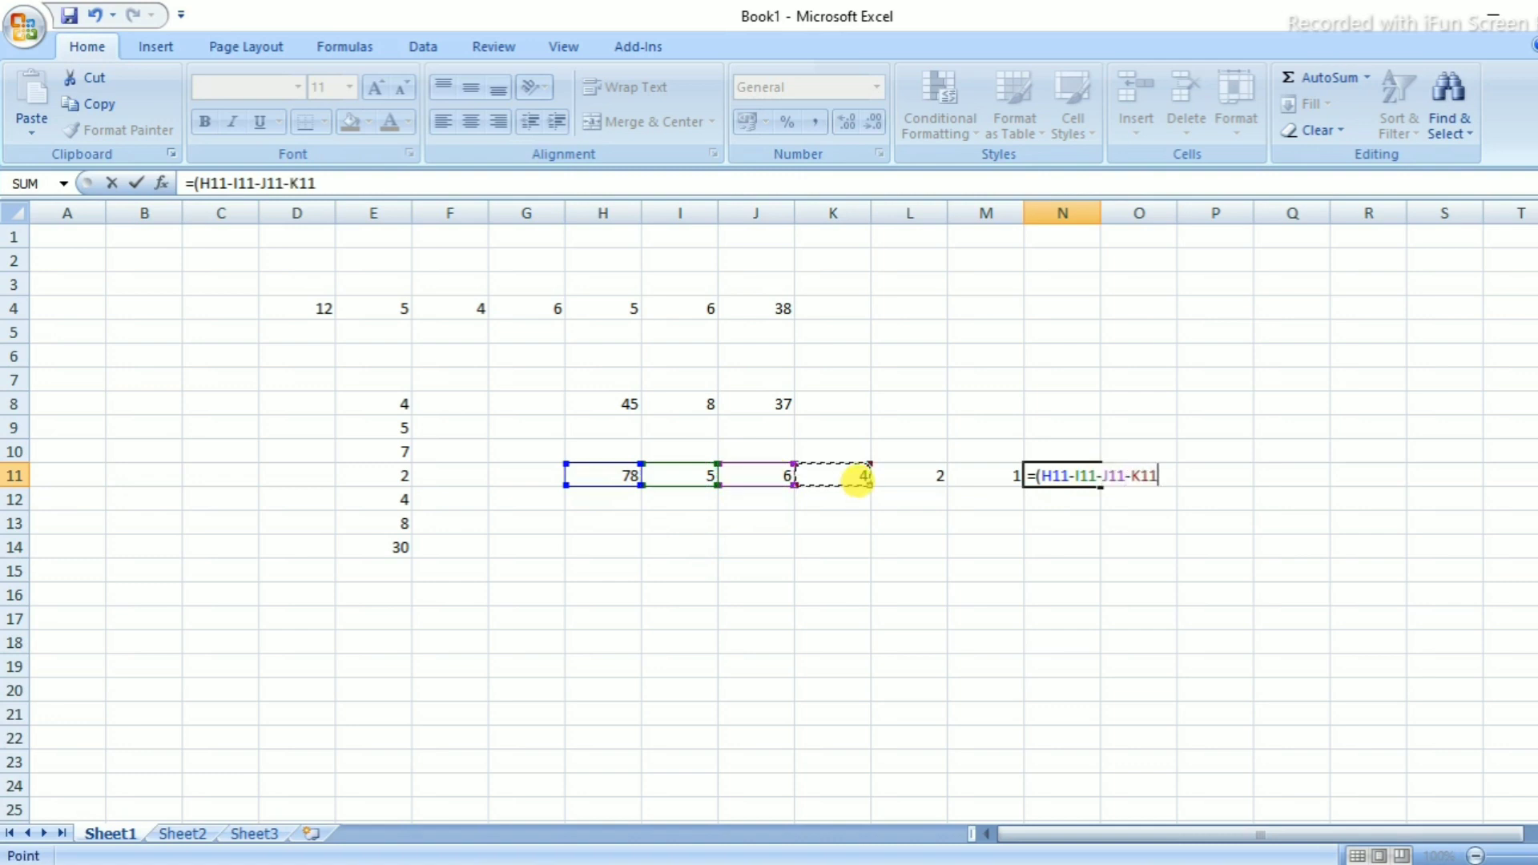
text(-)
click(917, 481)
text(-)
click(985, 483)
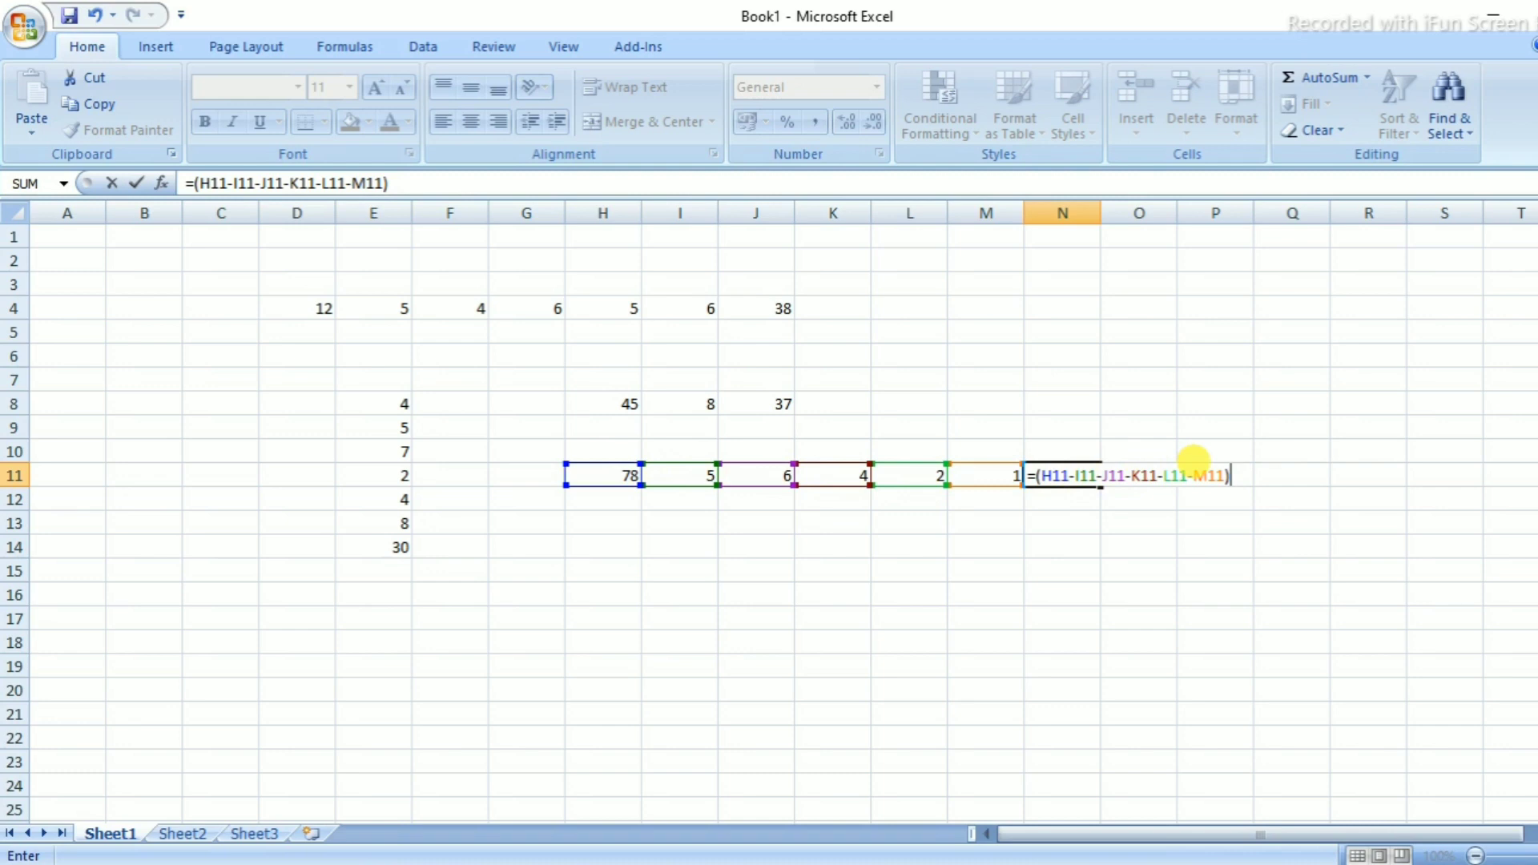
key(Return)
click(1058, 476)
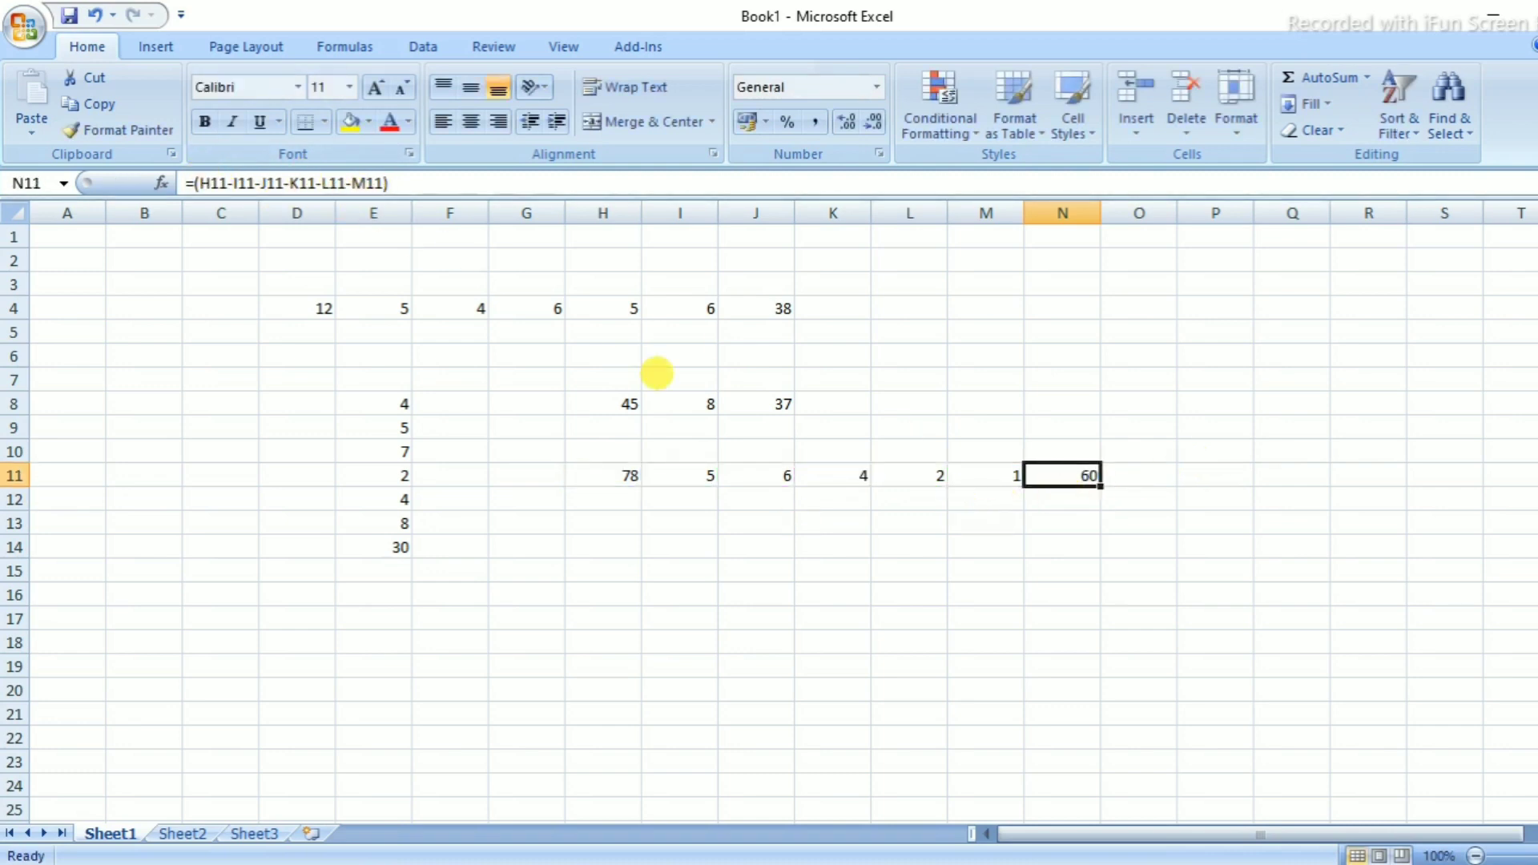
click(757, 309)
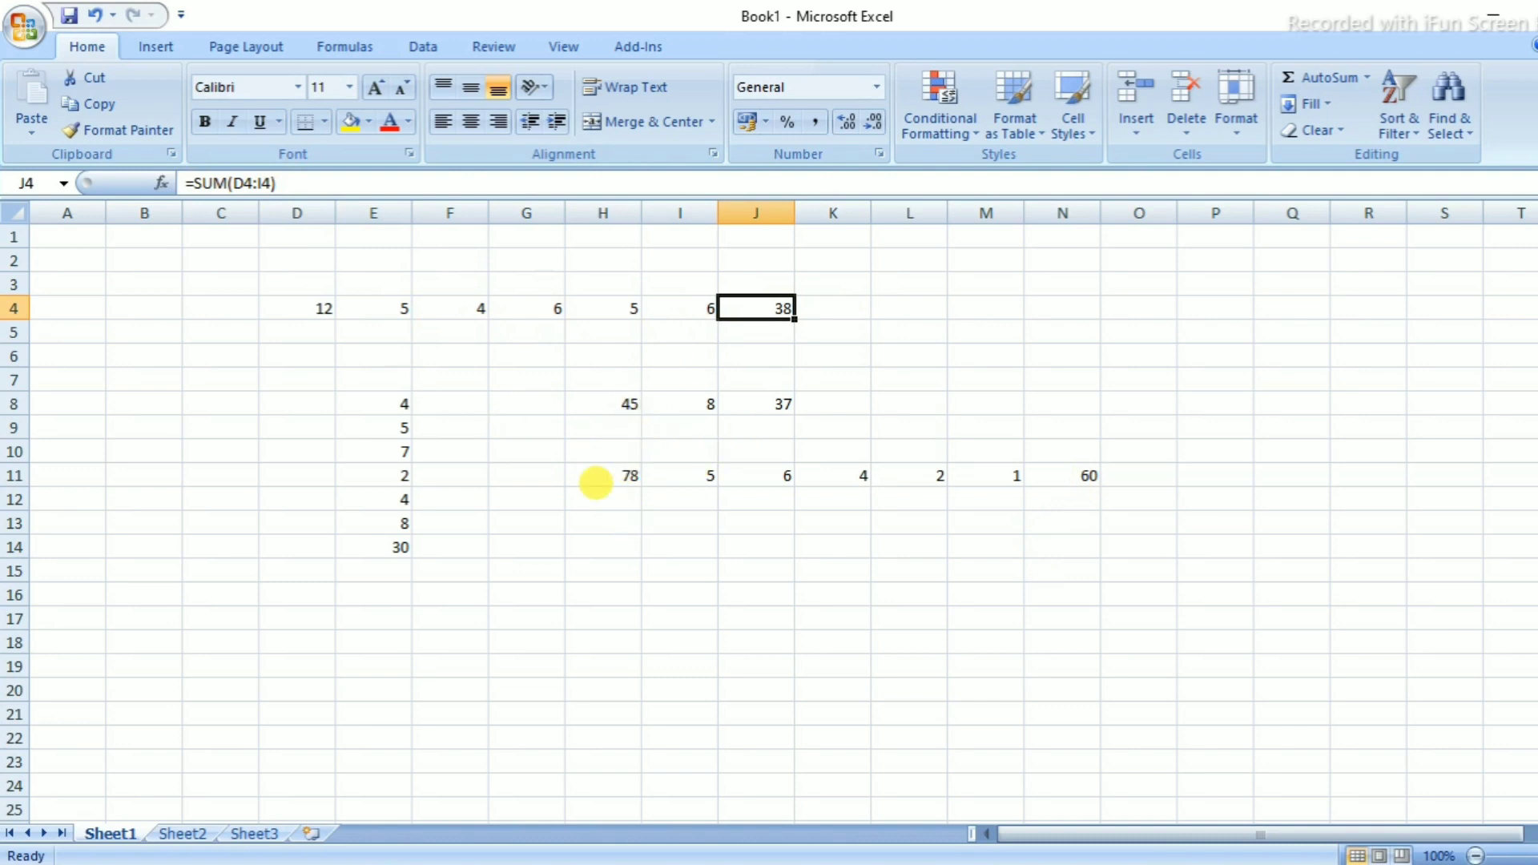
click(1082, 466)
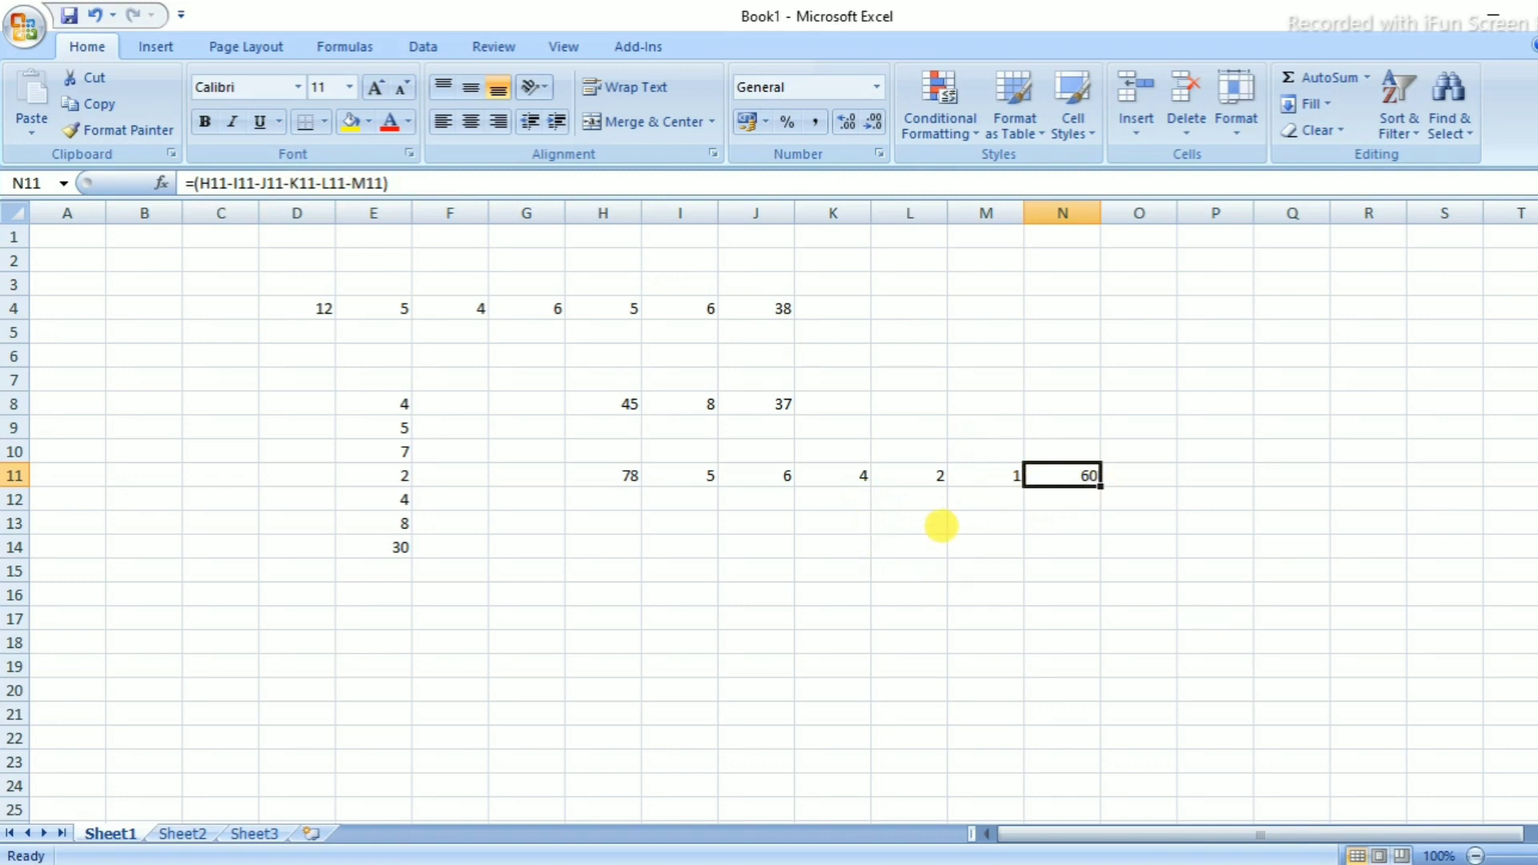
click(936, 525)
click(1055, 481)
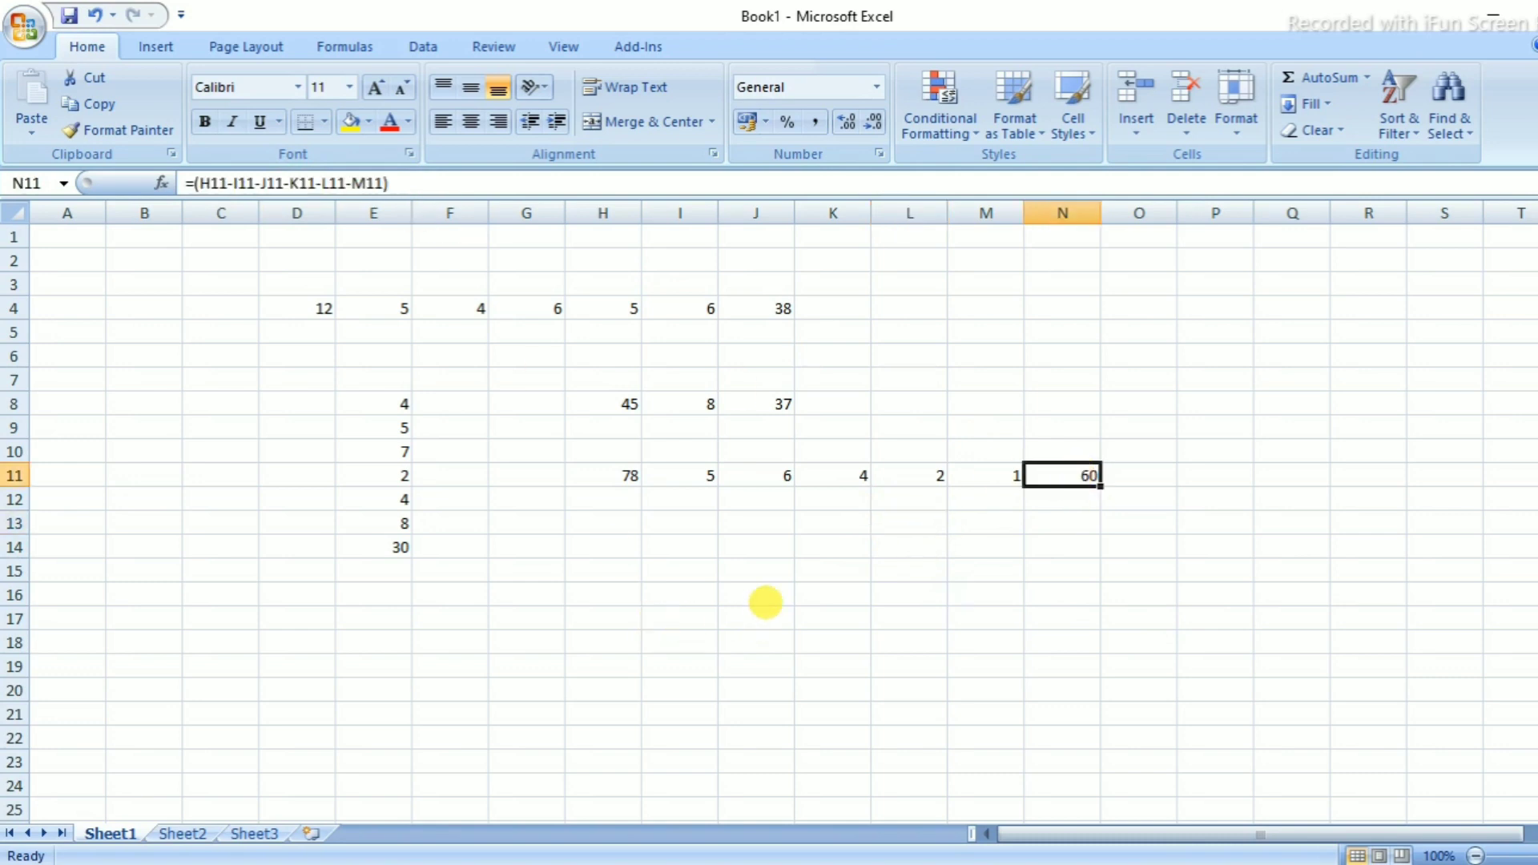
click(758, 565)
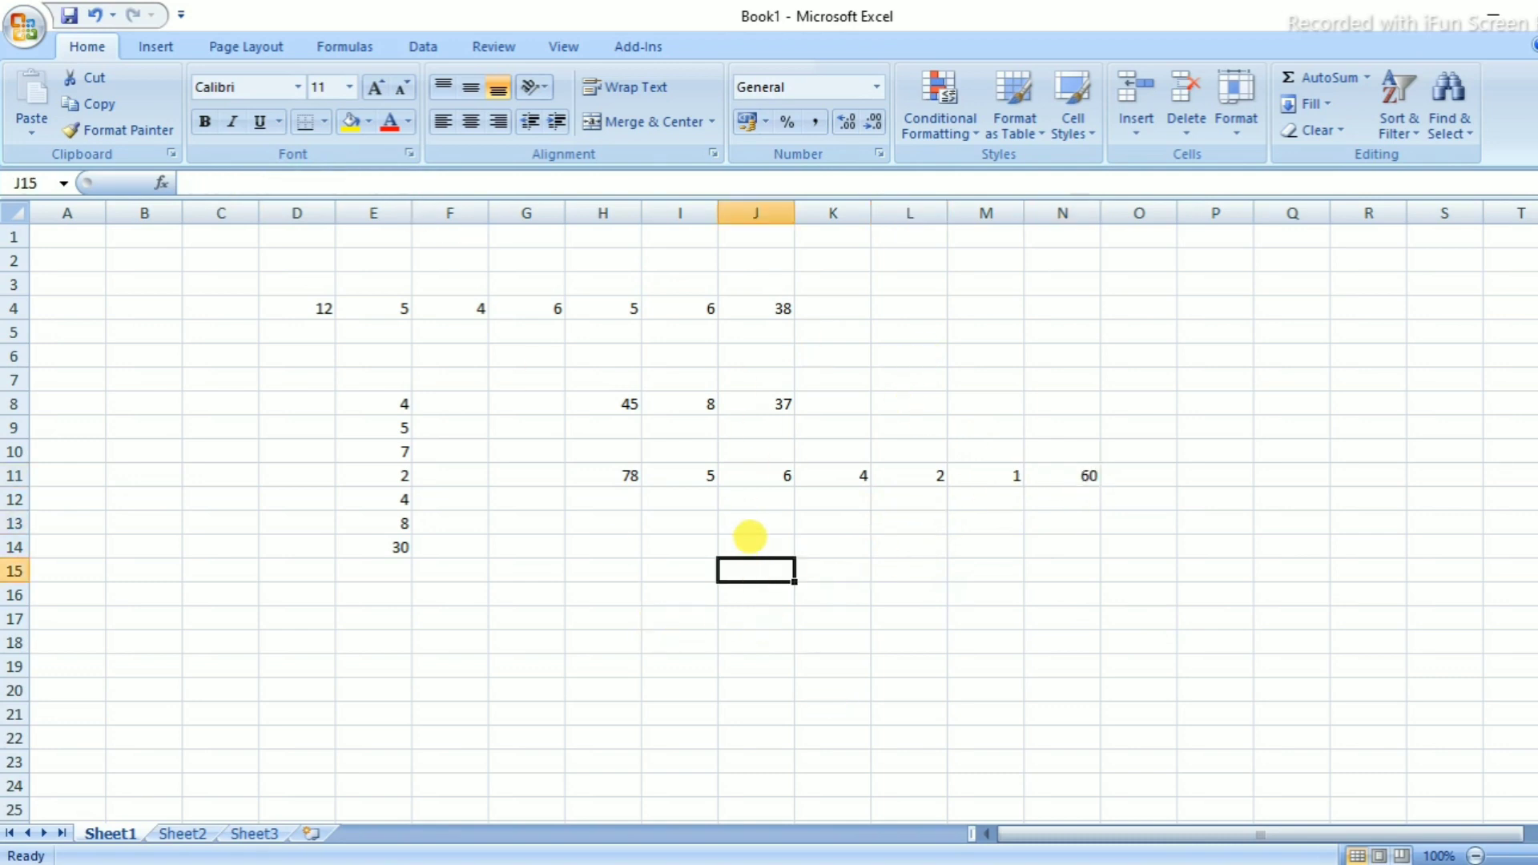
Enter 45, 2, 1, 4 and 3 down J13:J17
click(751, 536)
text(4)
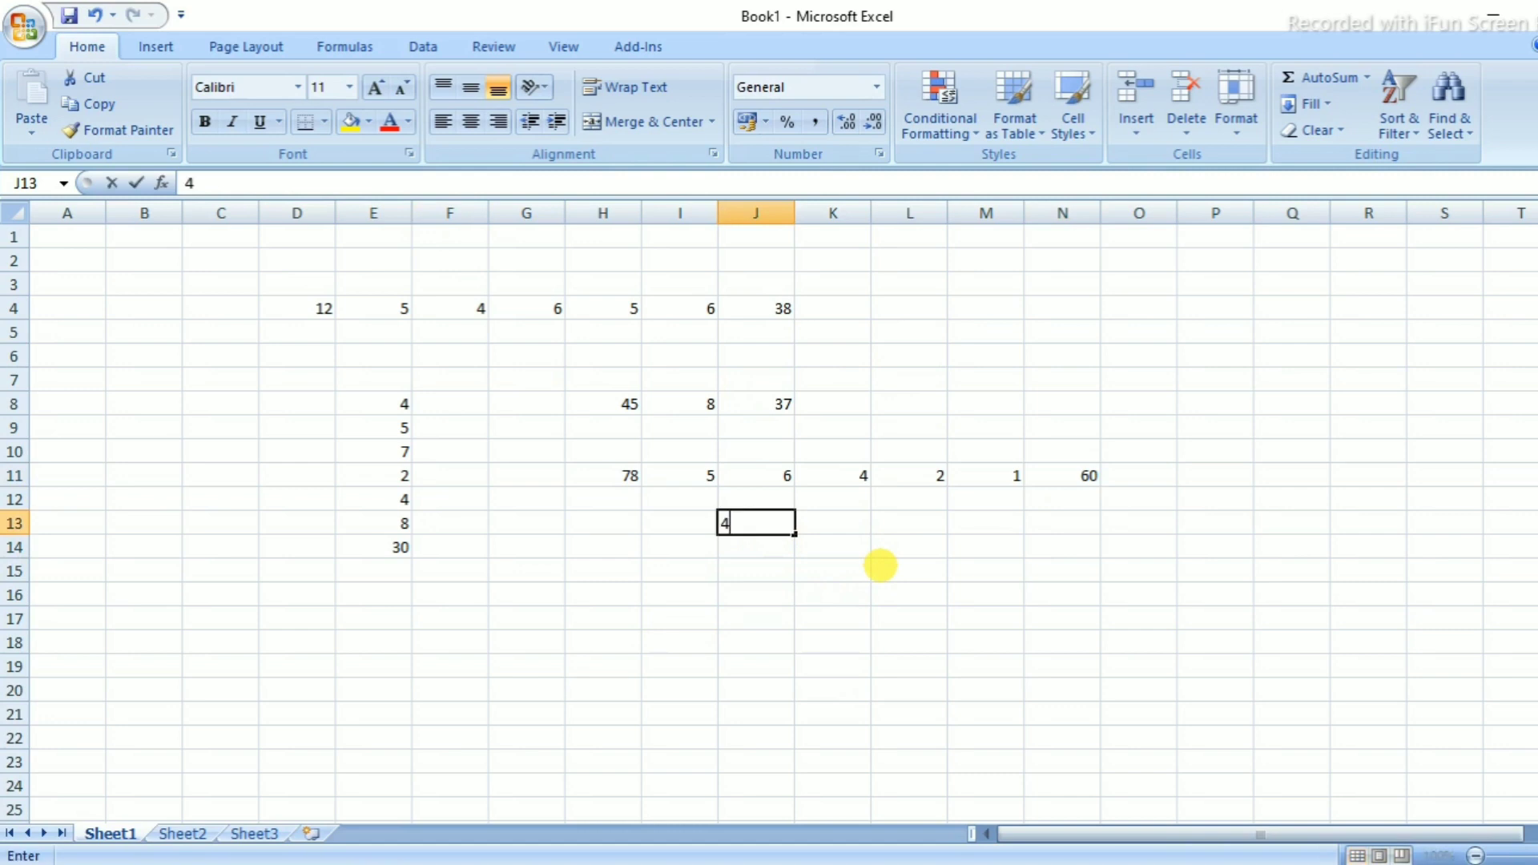
text(52)
key(Return)
text(1)
key(Return)
text(4)
key(Return)
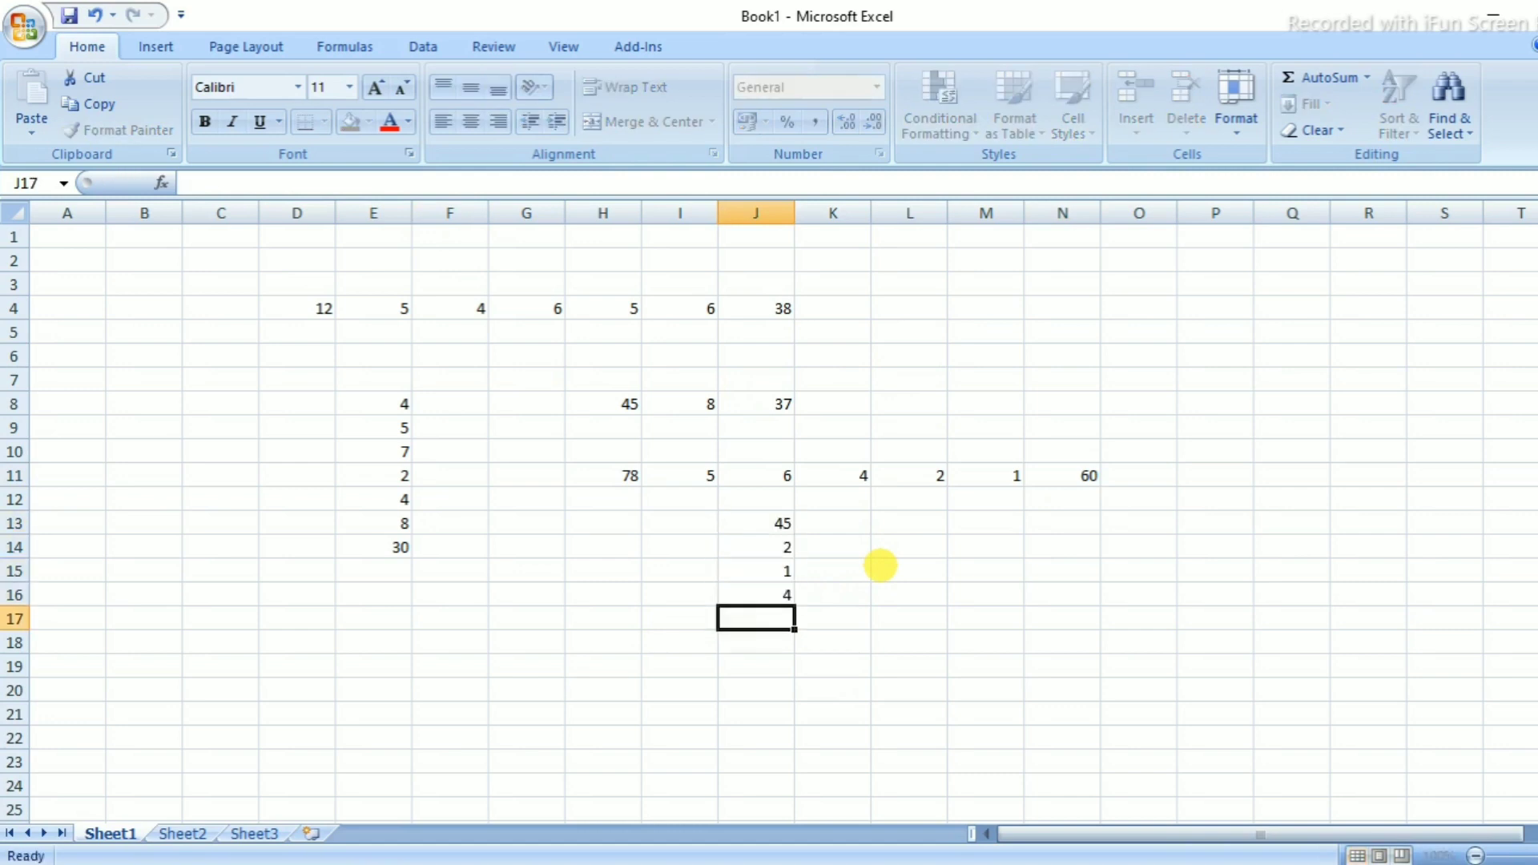
text(4)
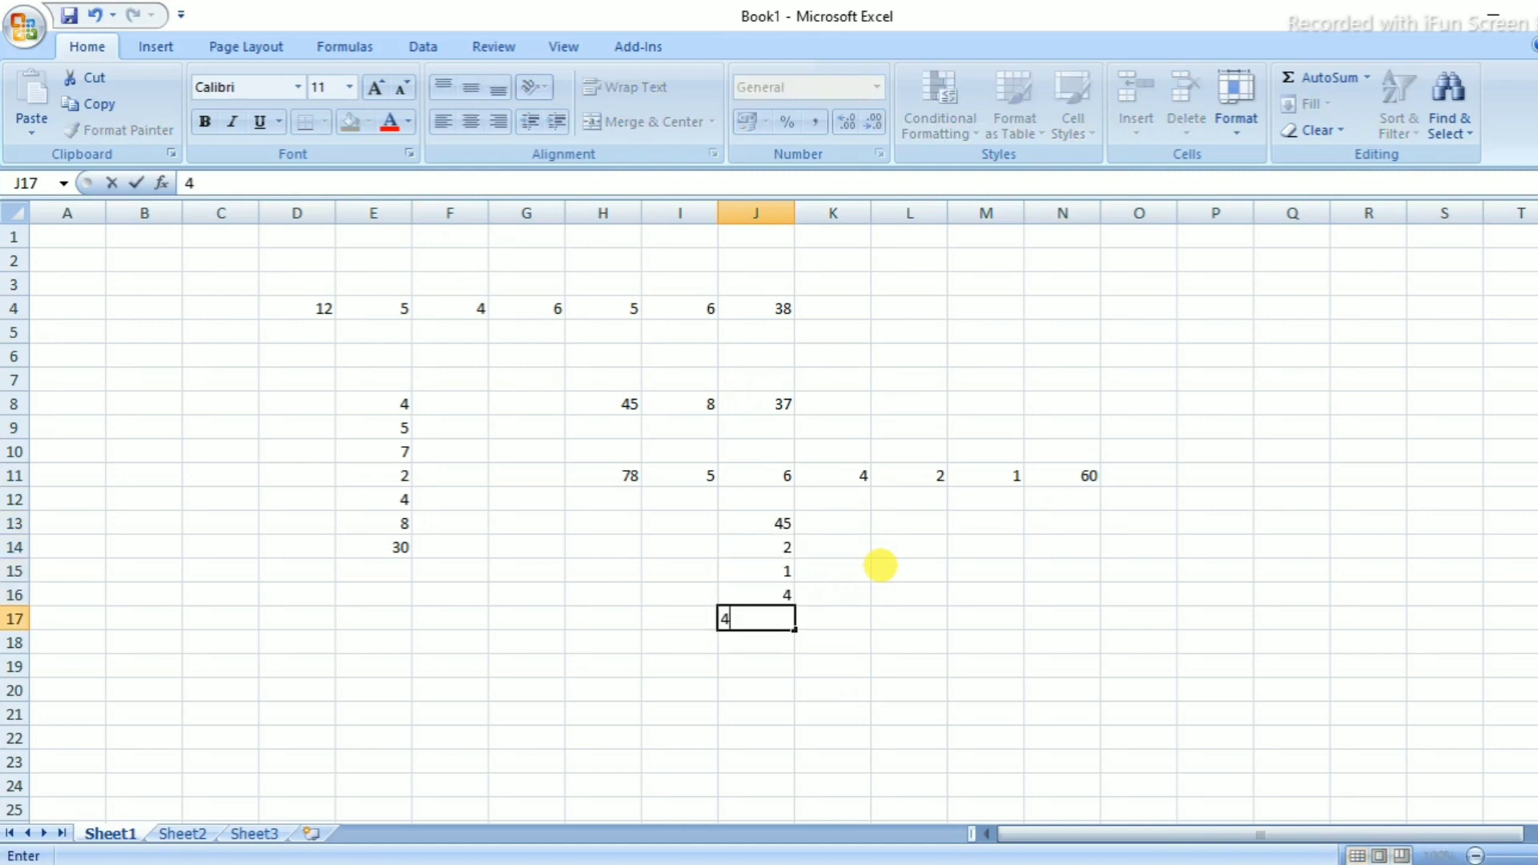
text(3)
key(Return)
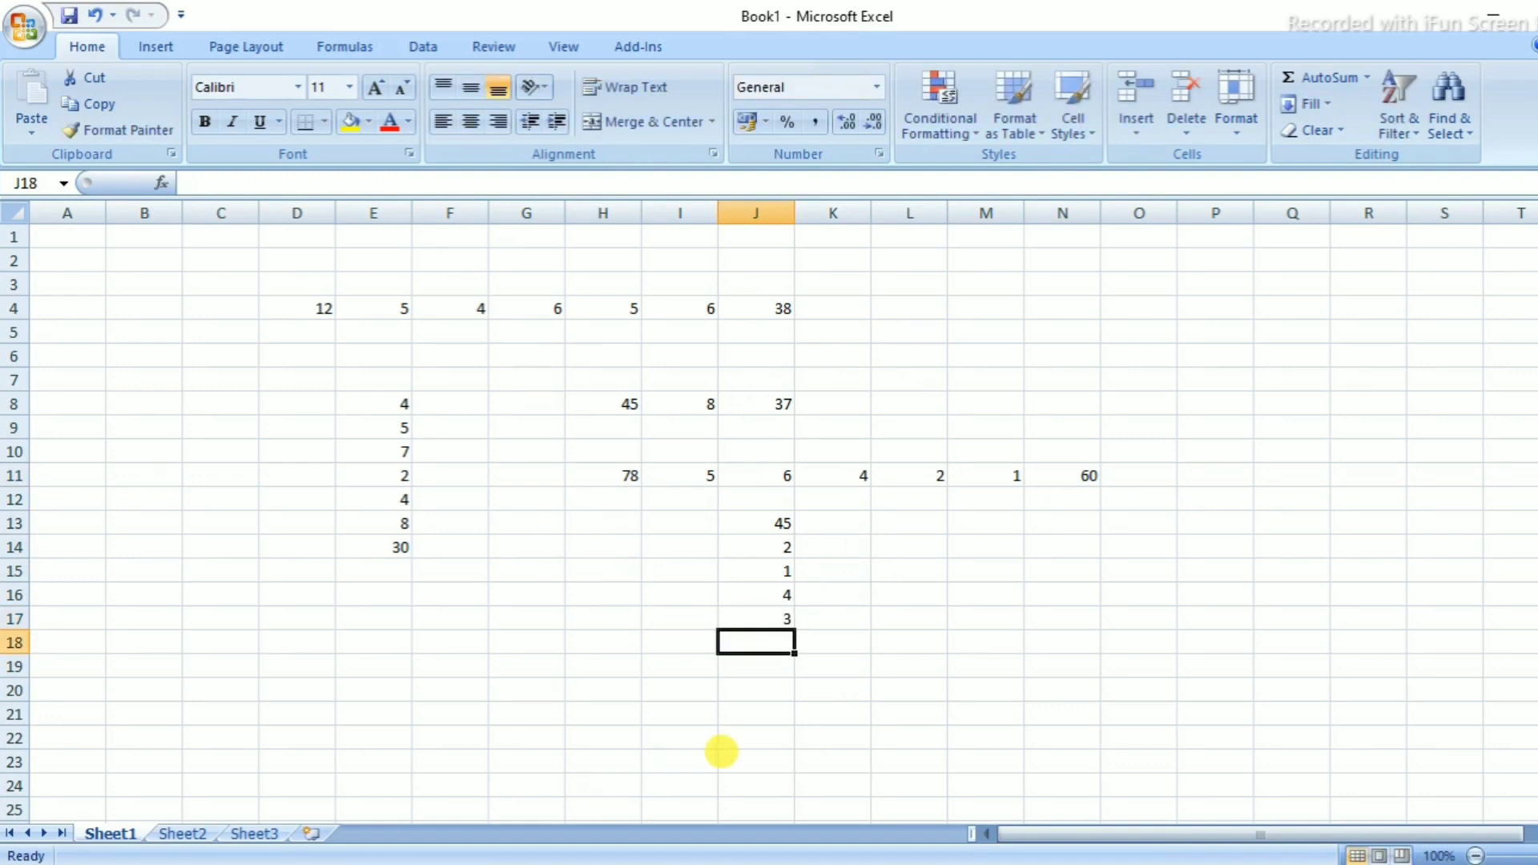
In J18, enter =(J13-J14-J15-J16-J17) to get 35
text(=)
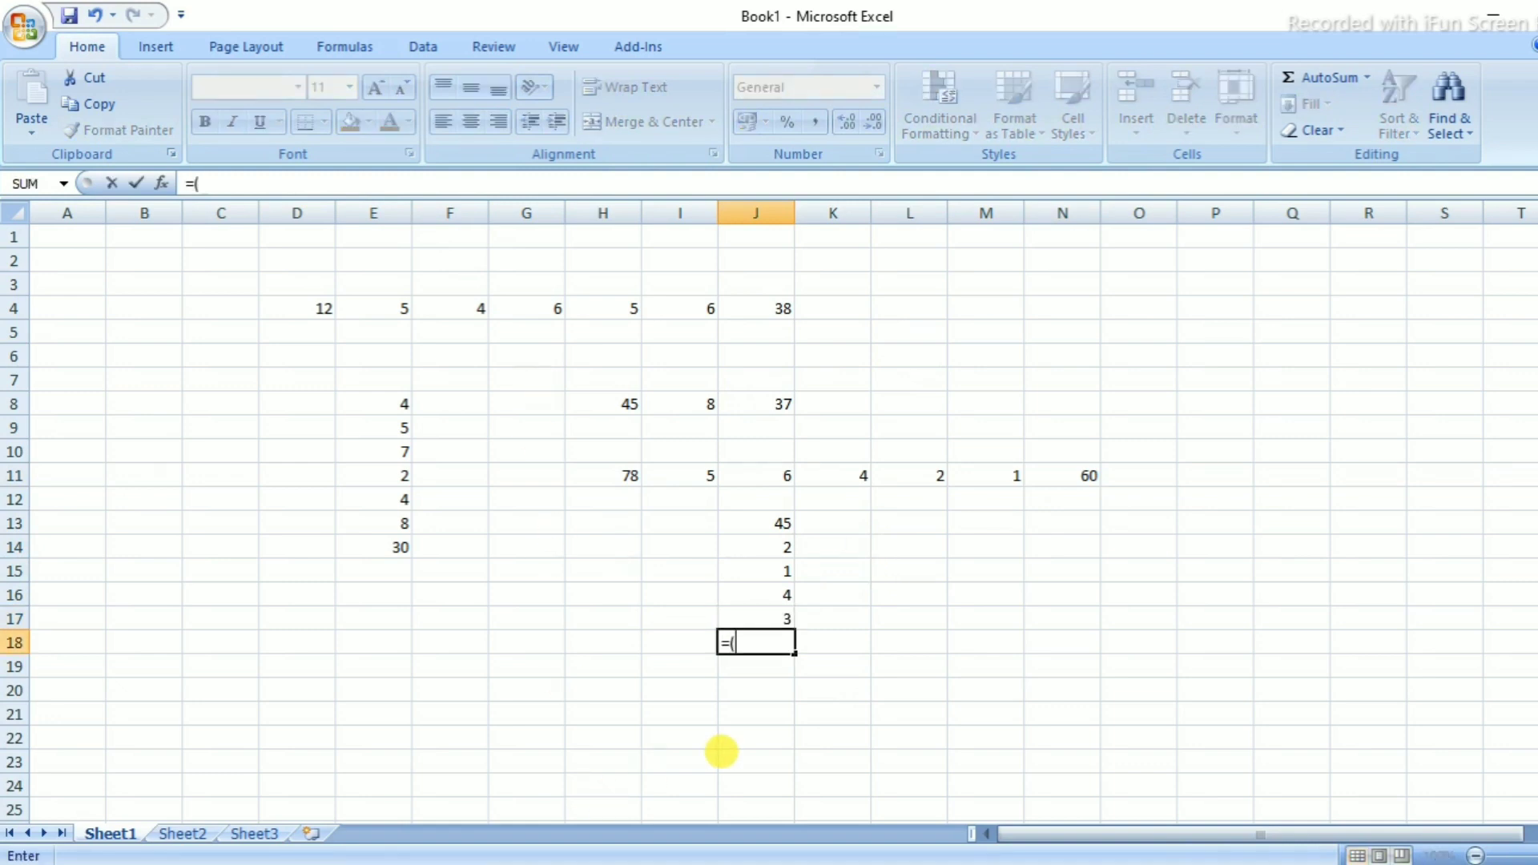
text(()
click(767, 527)
text(-)
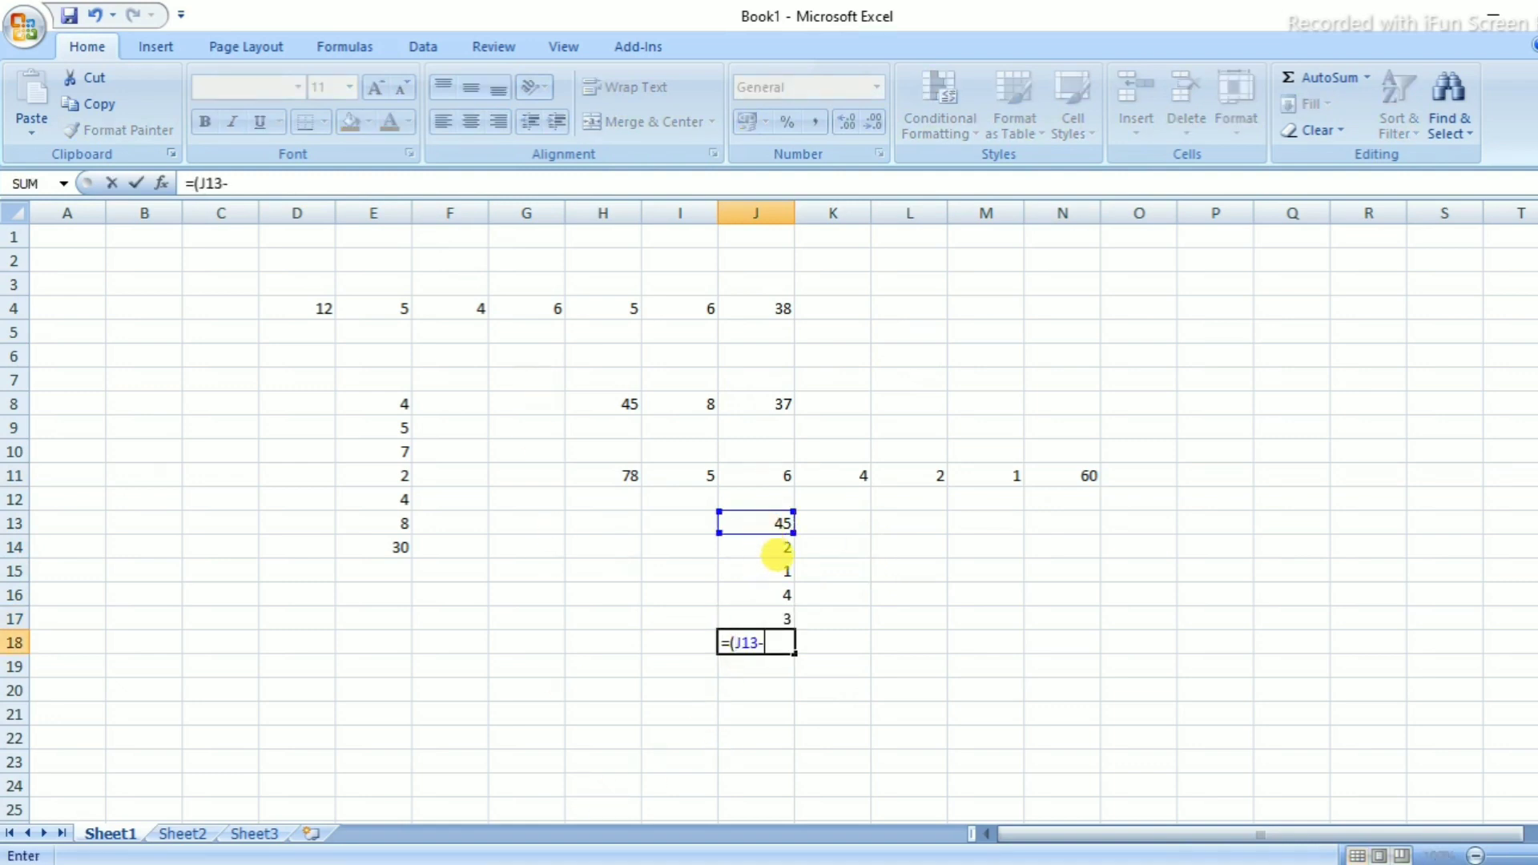
click(777, 548)
click(778, 569)
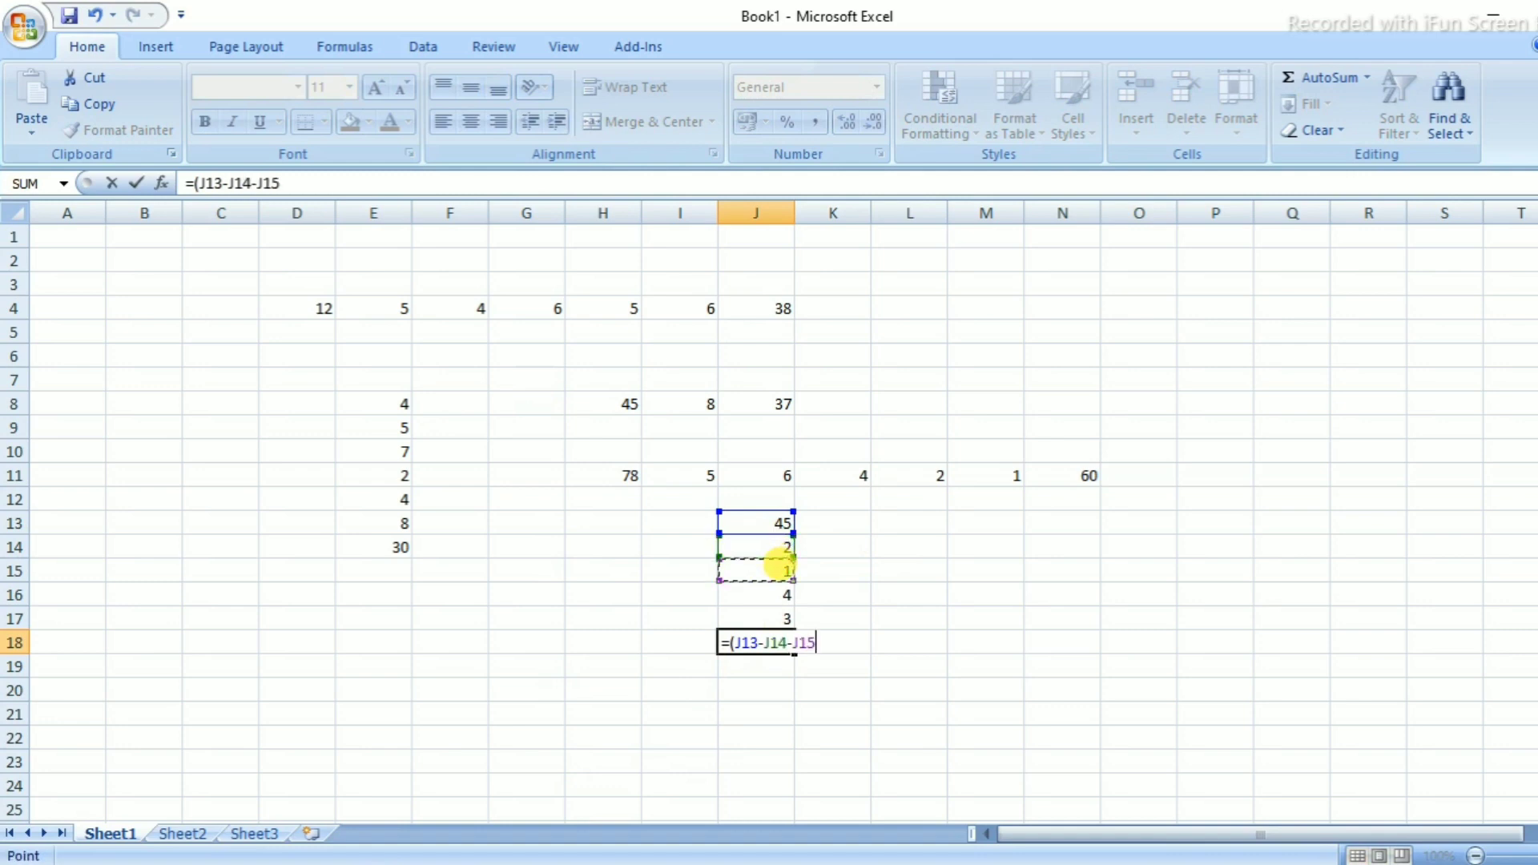
text(-)
click(782, 595)
text(-)
click(783, 617)
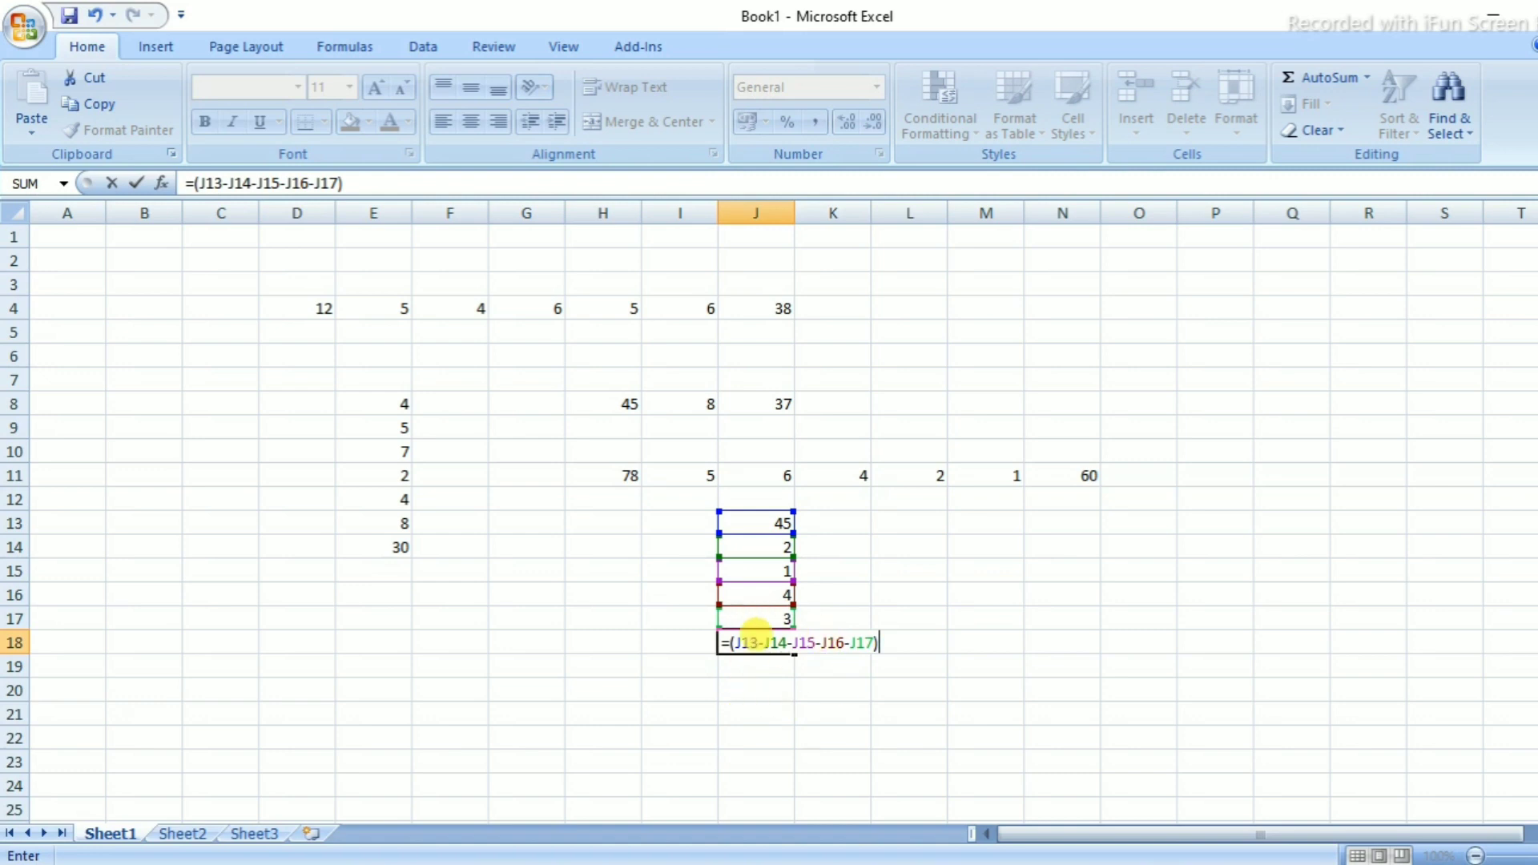
text())
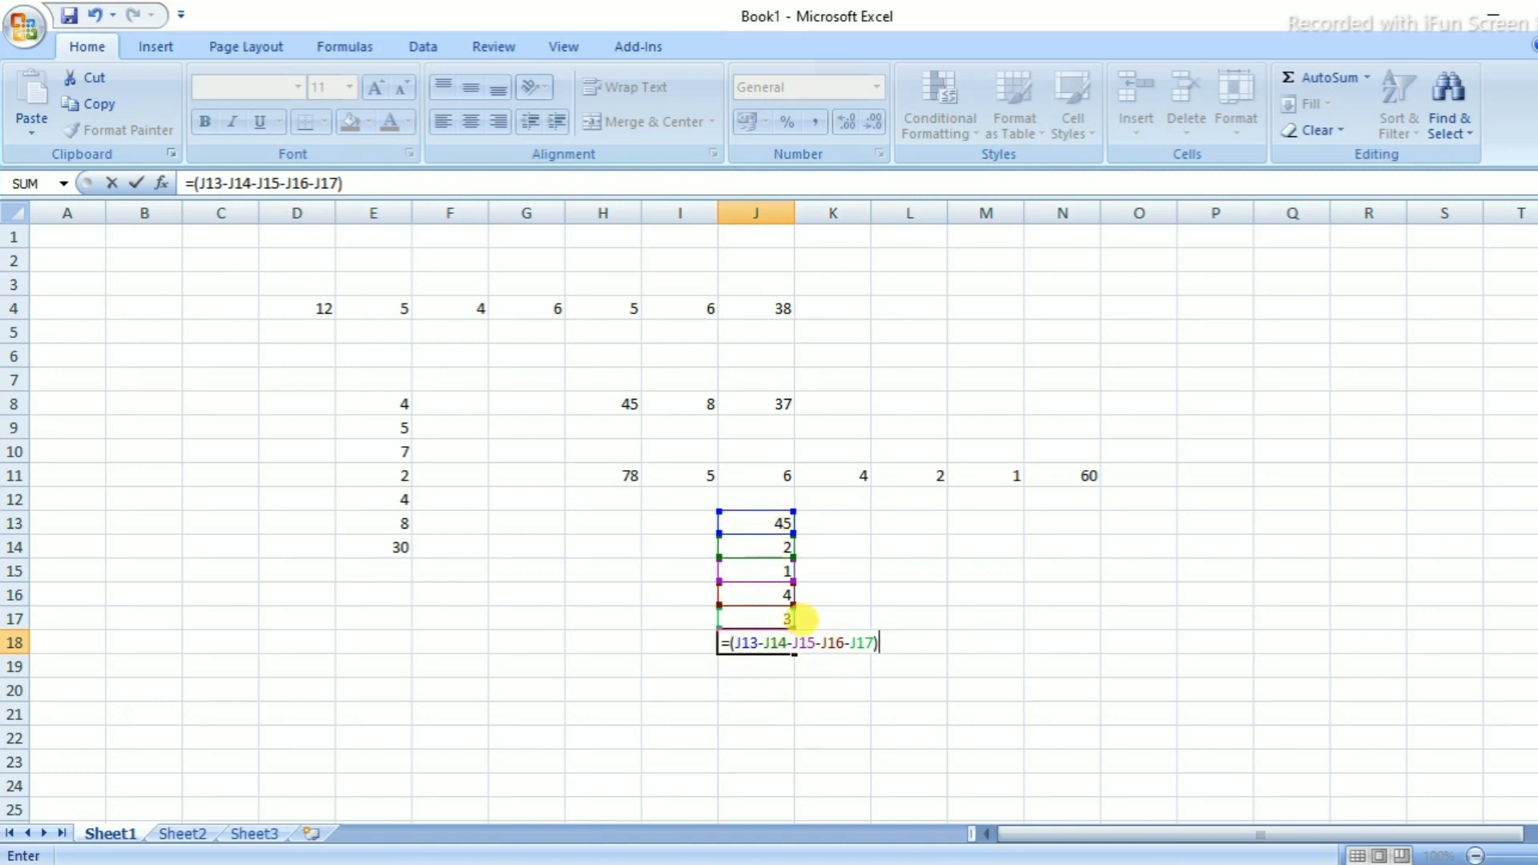
key(Return)
click(773, 641)
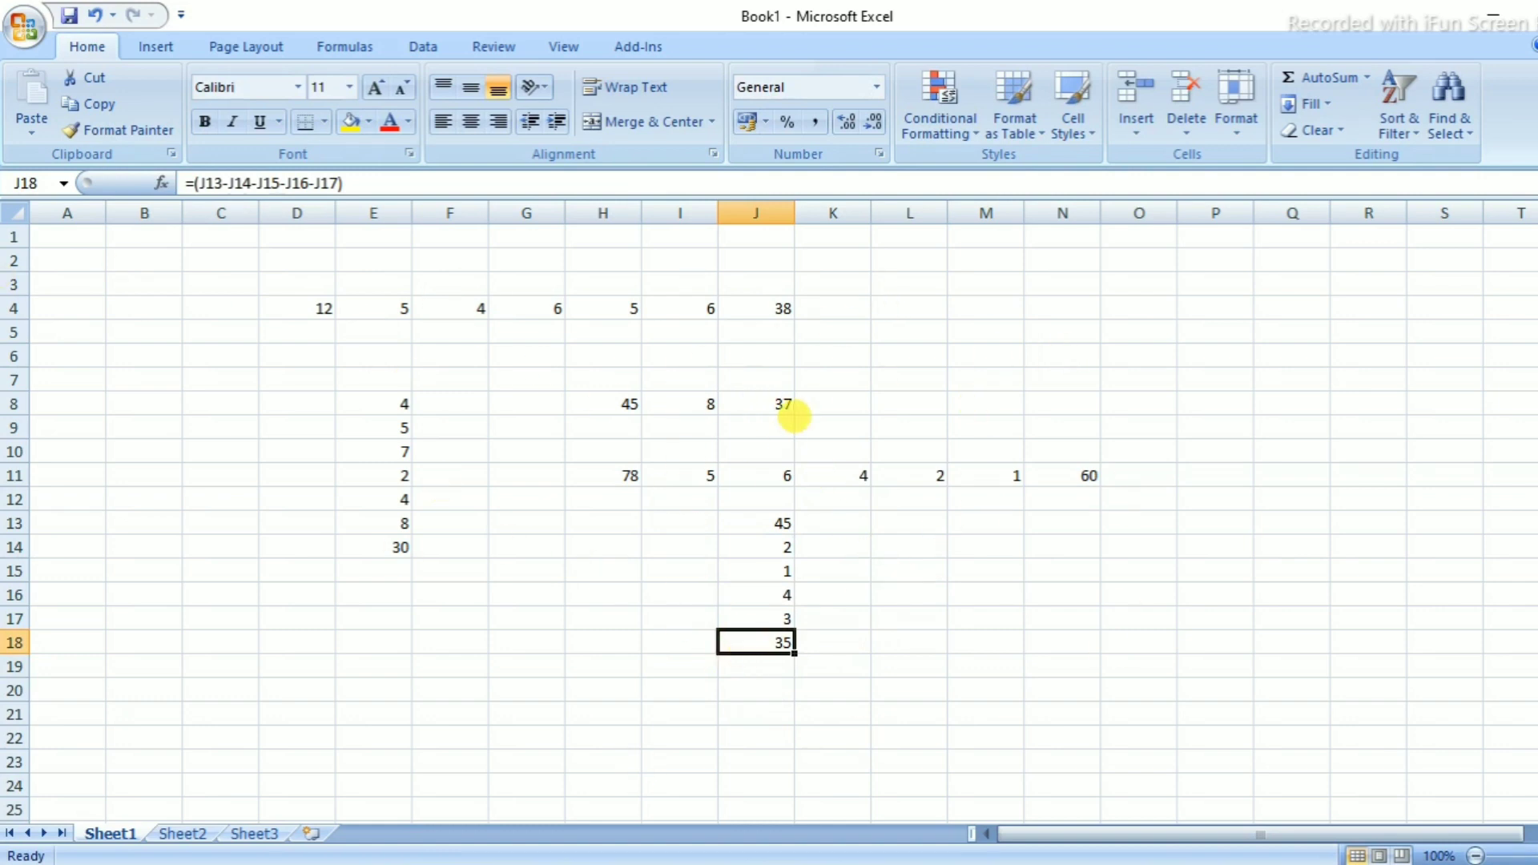
Enter 12 in M4 and 5 in N4
click(1083, 474)
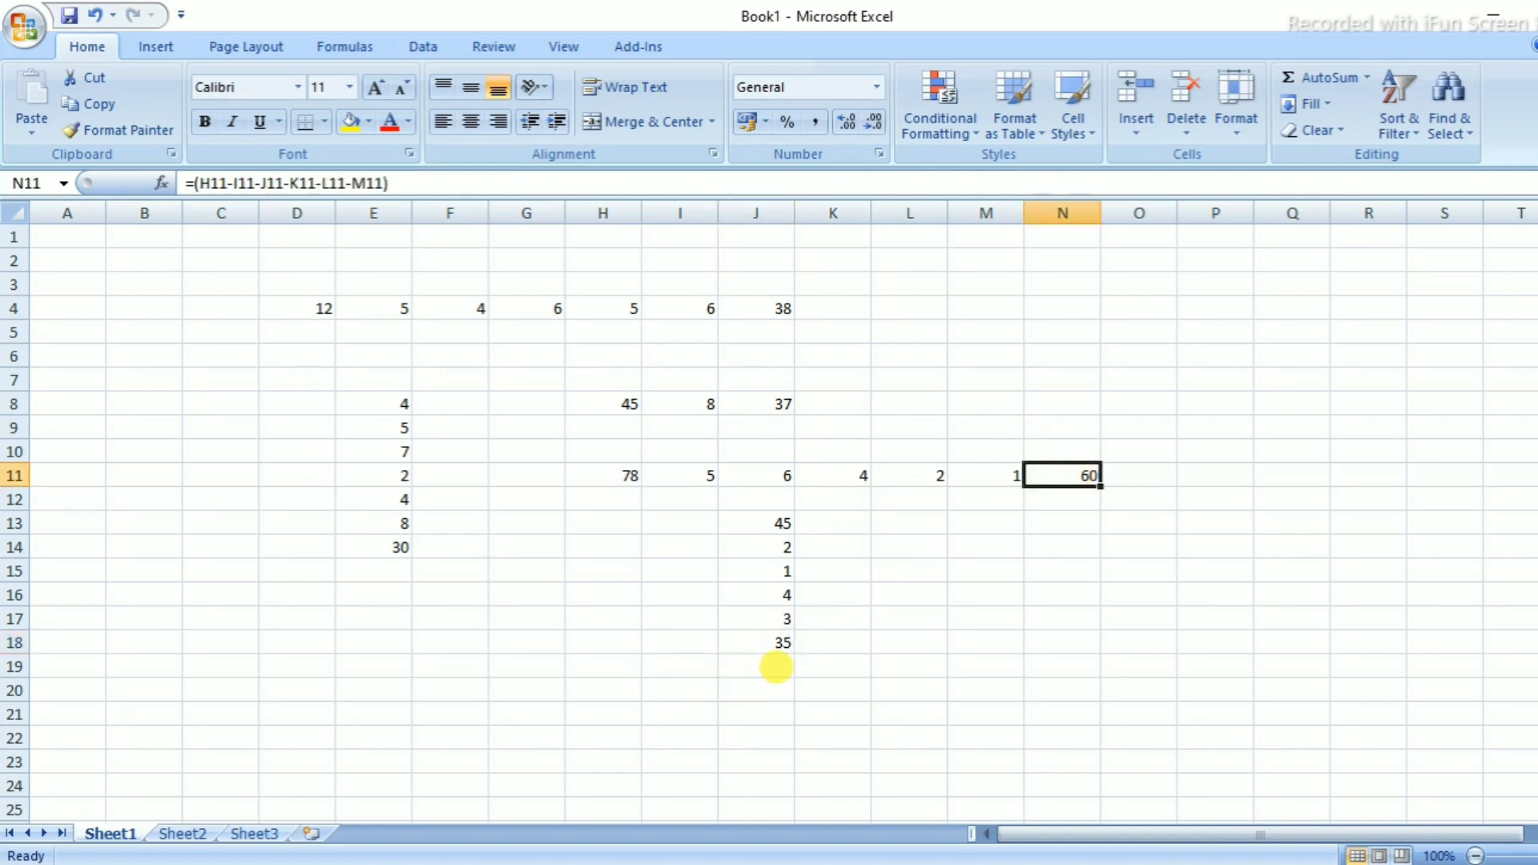
click(545, 692)
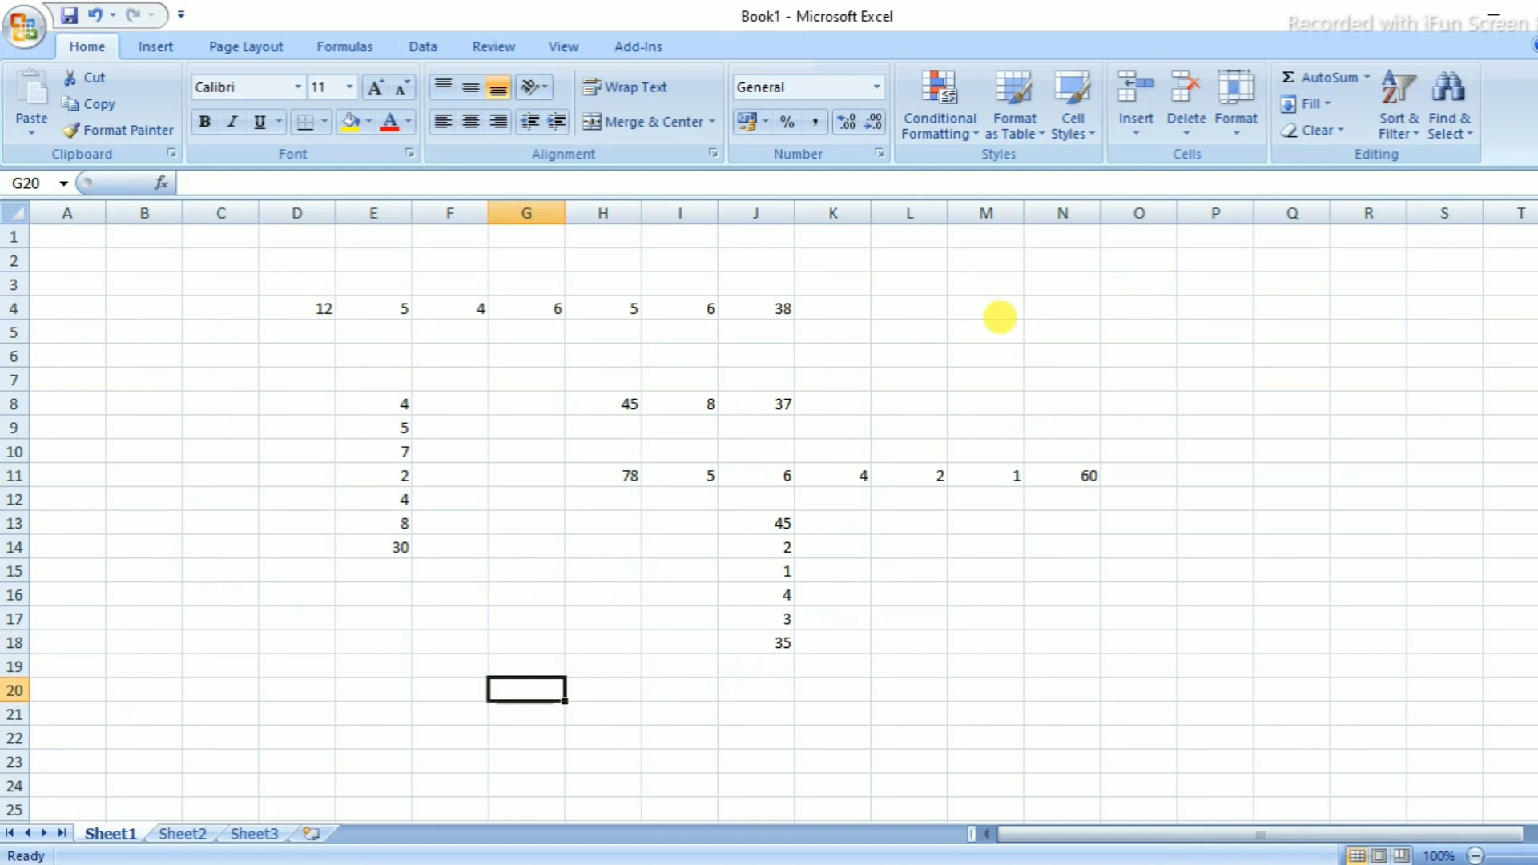
click(1005, 307)
text(12)
key(Tab)
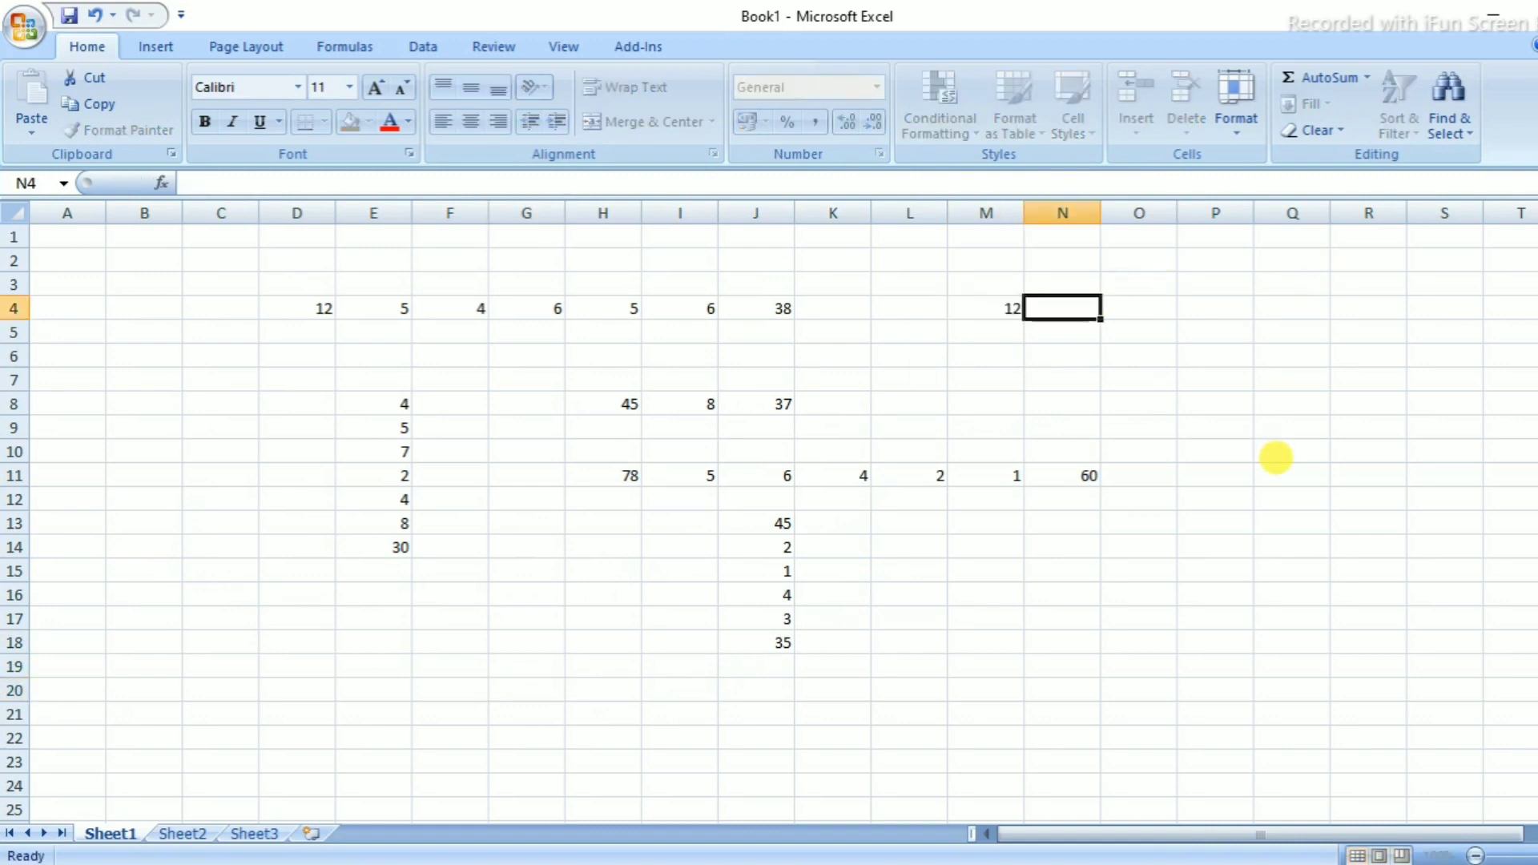
text(5)
key(Tab)
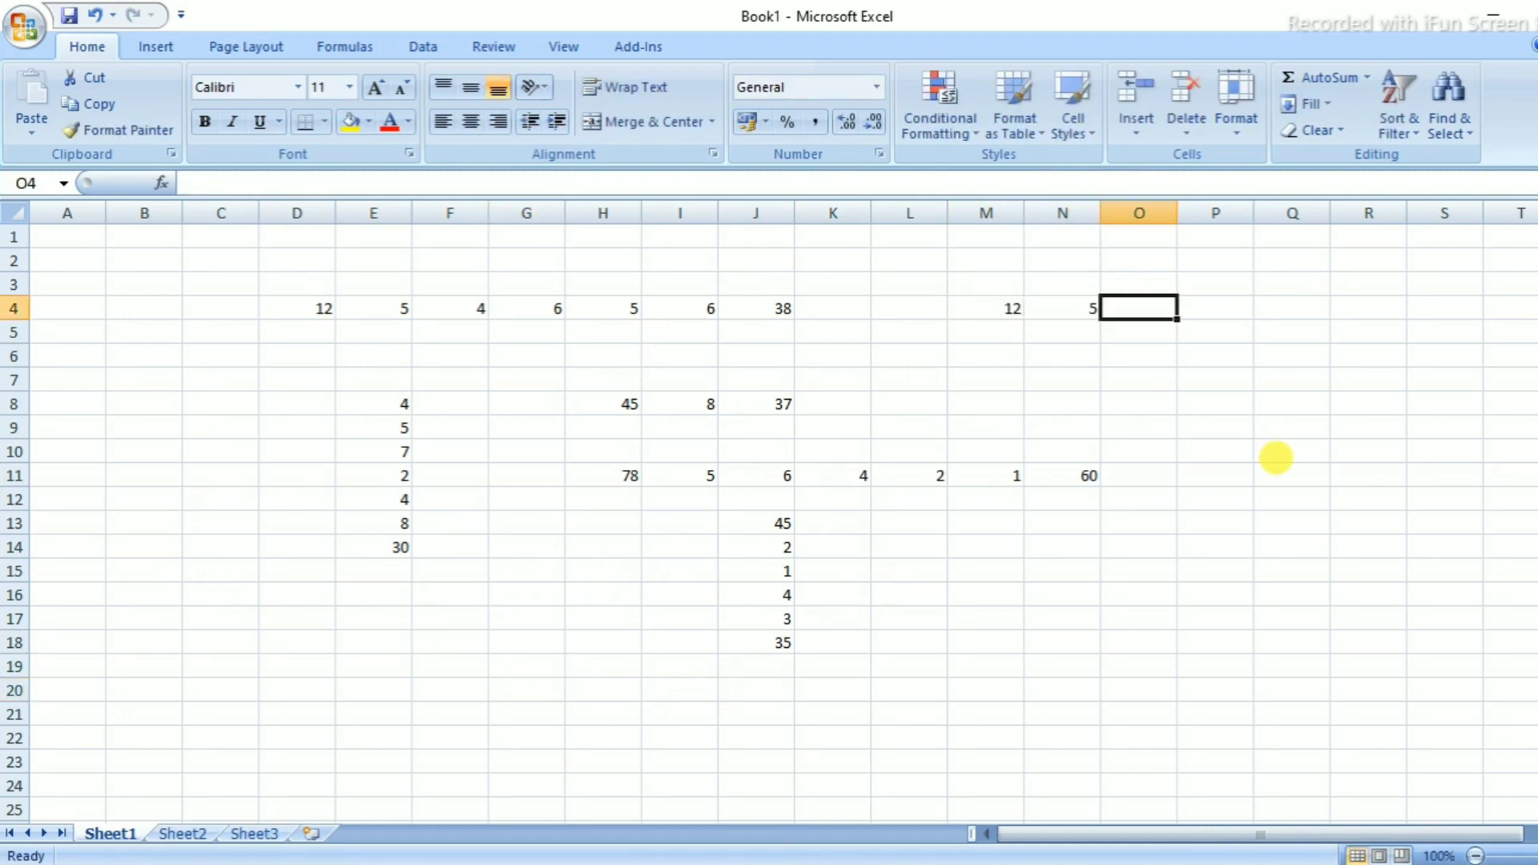
In O4, enter =(M4*N4) to show 60
text(=)
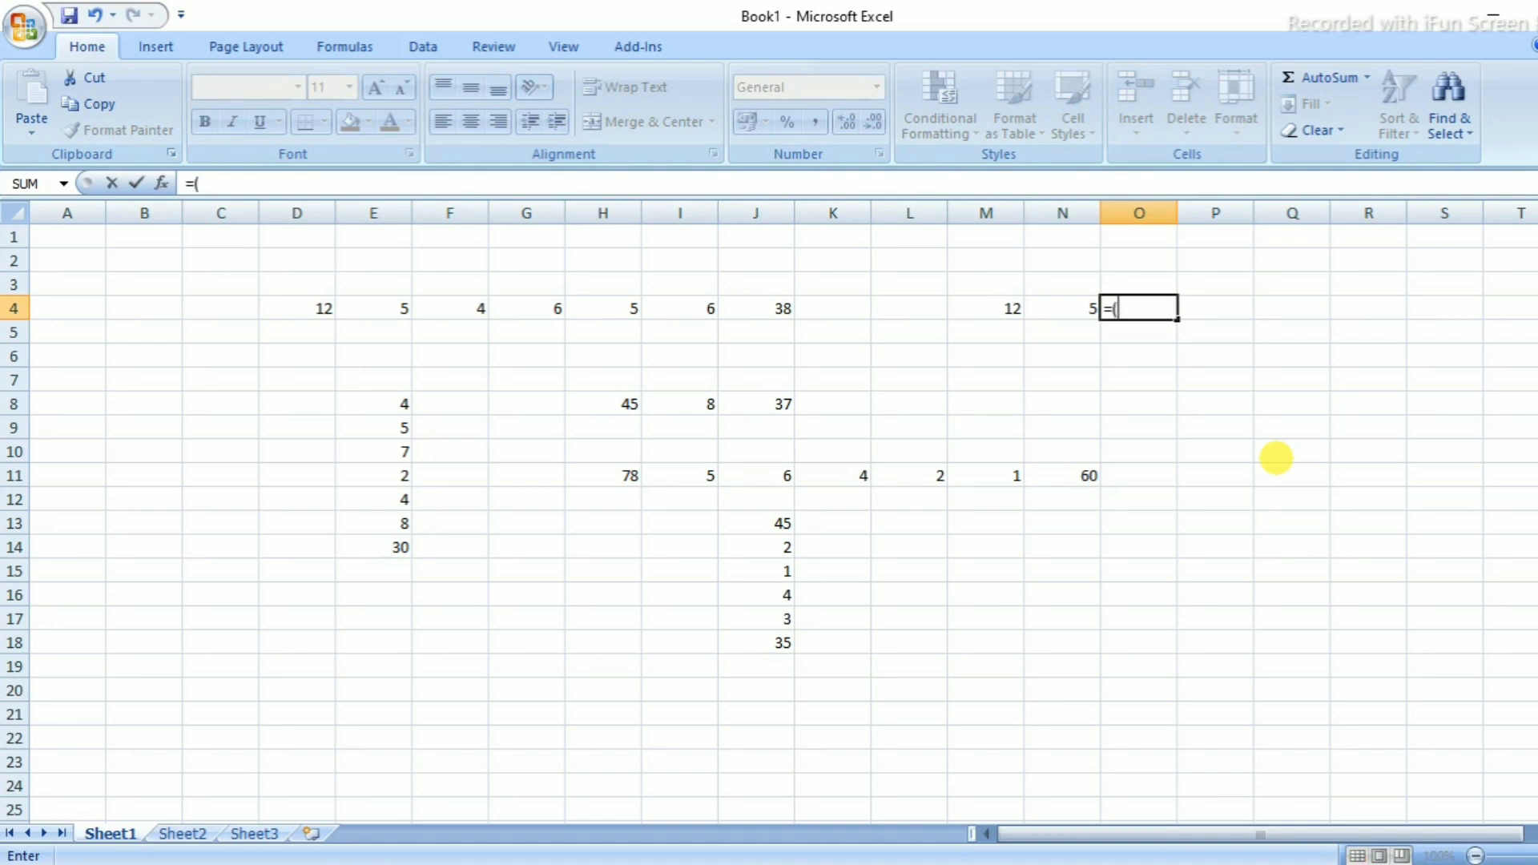
text(()
click(1009, 308)
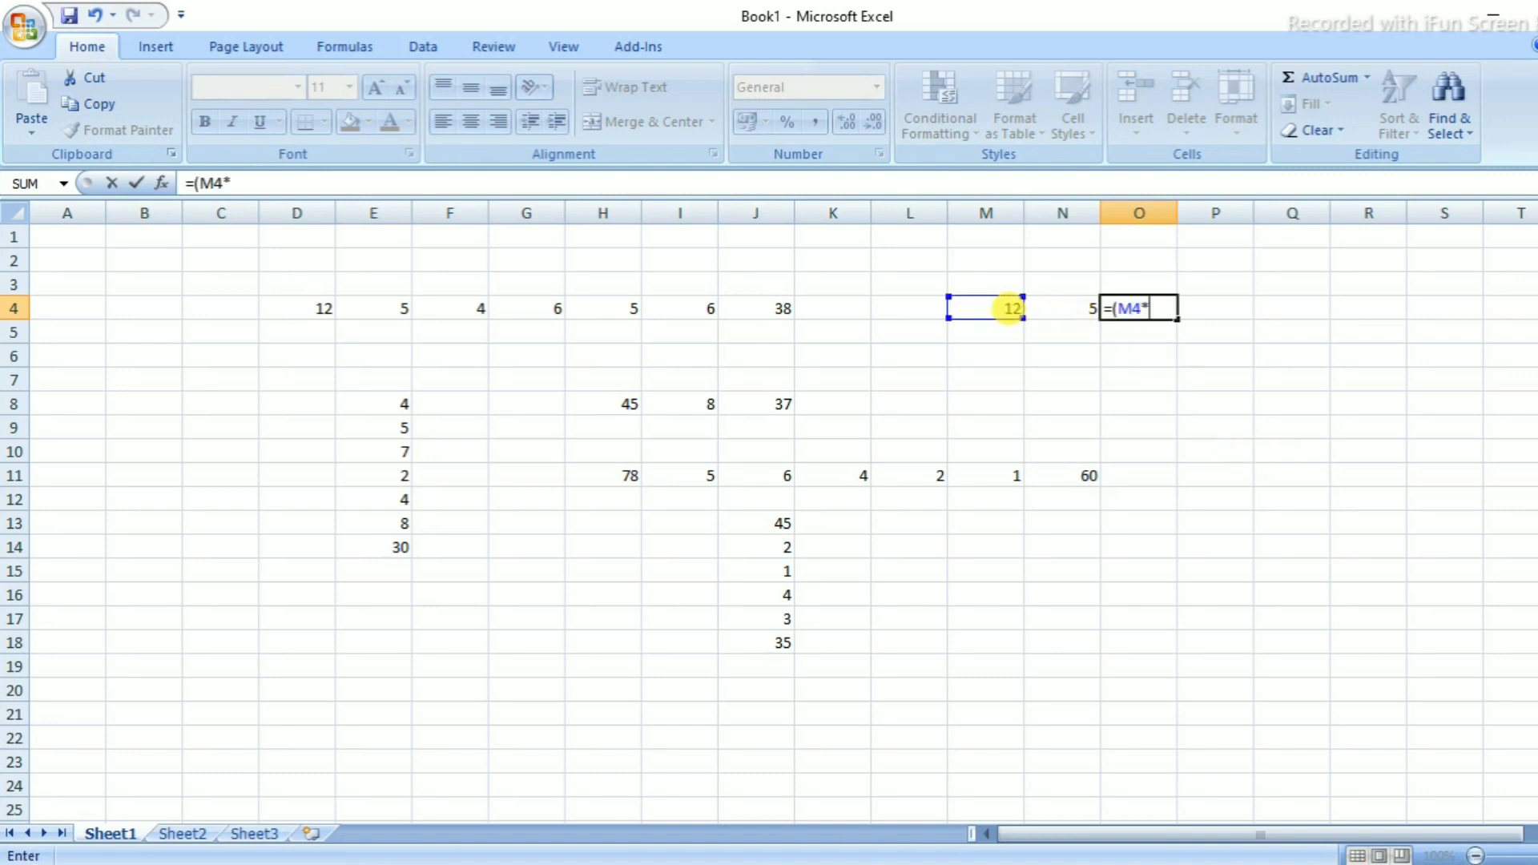
click(1072, 307)
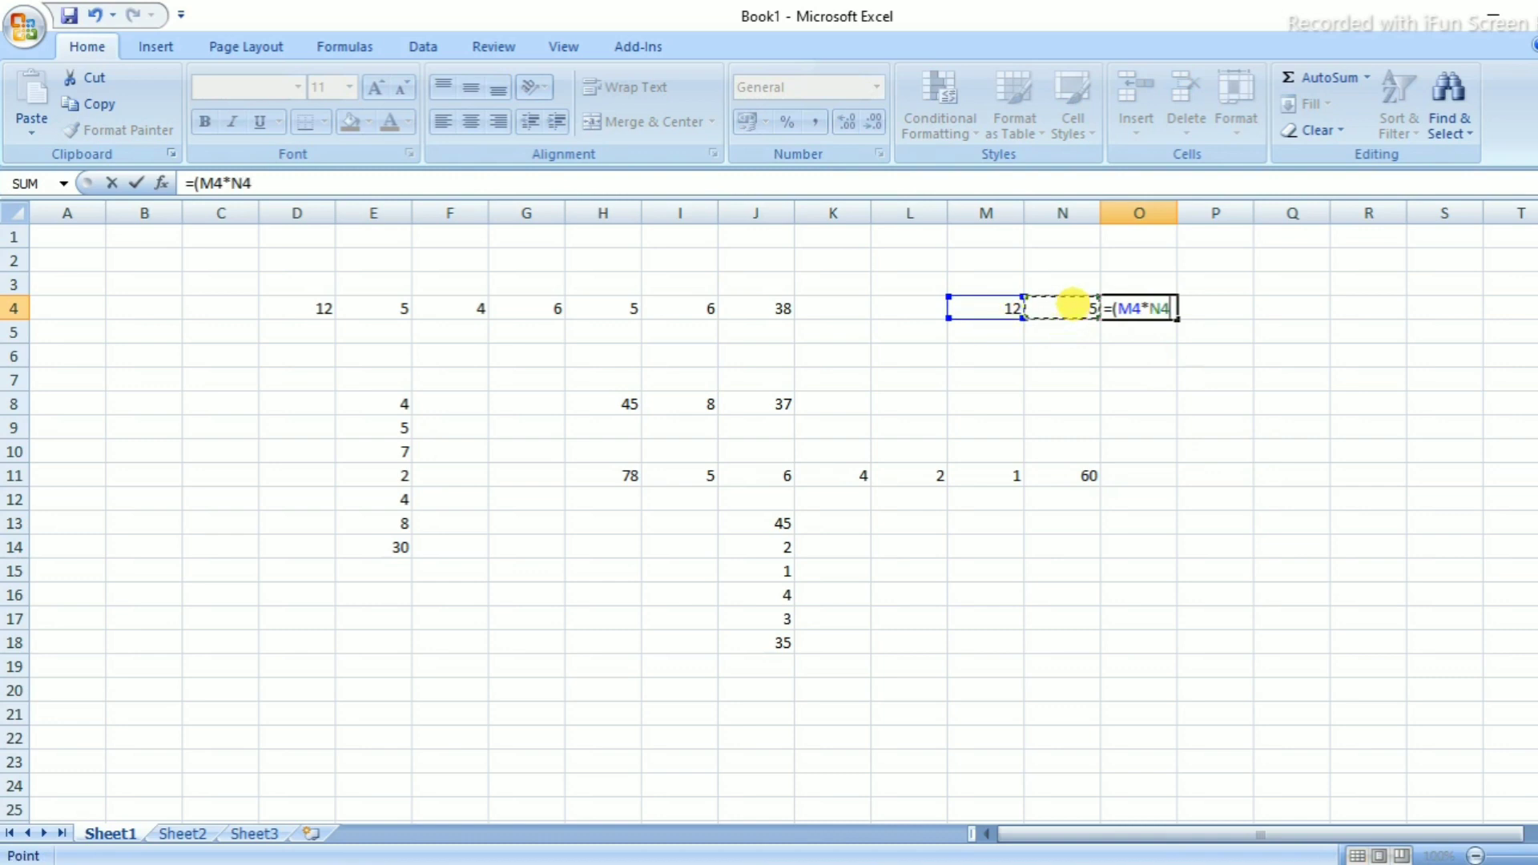
text())
key(Return)
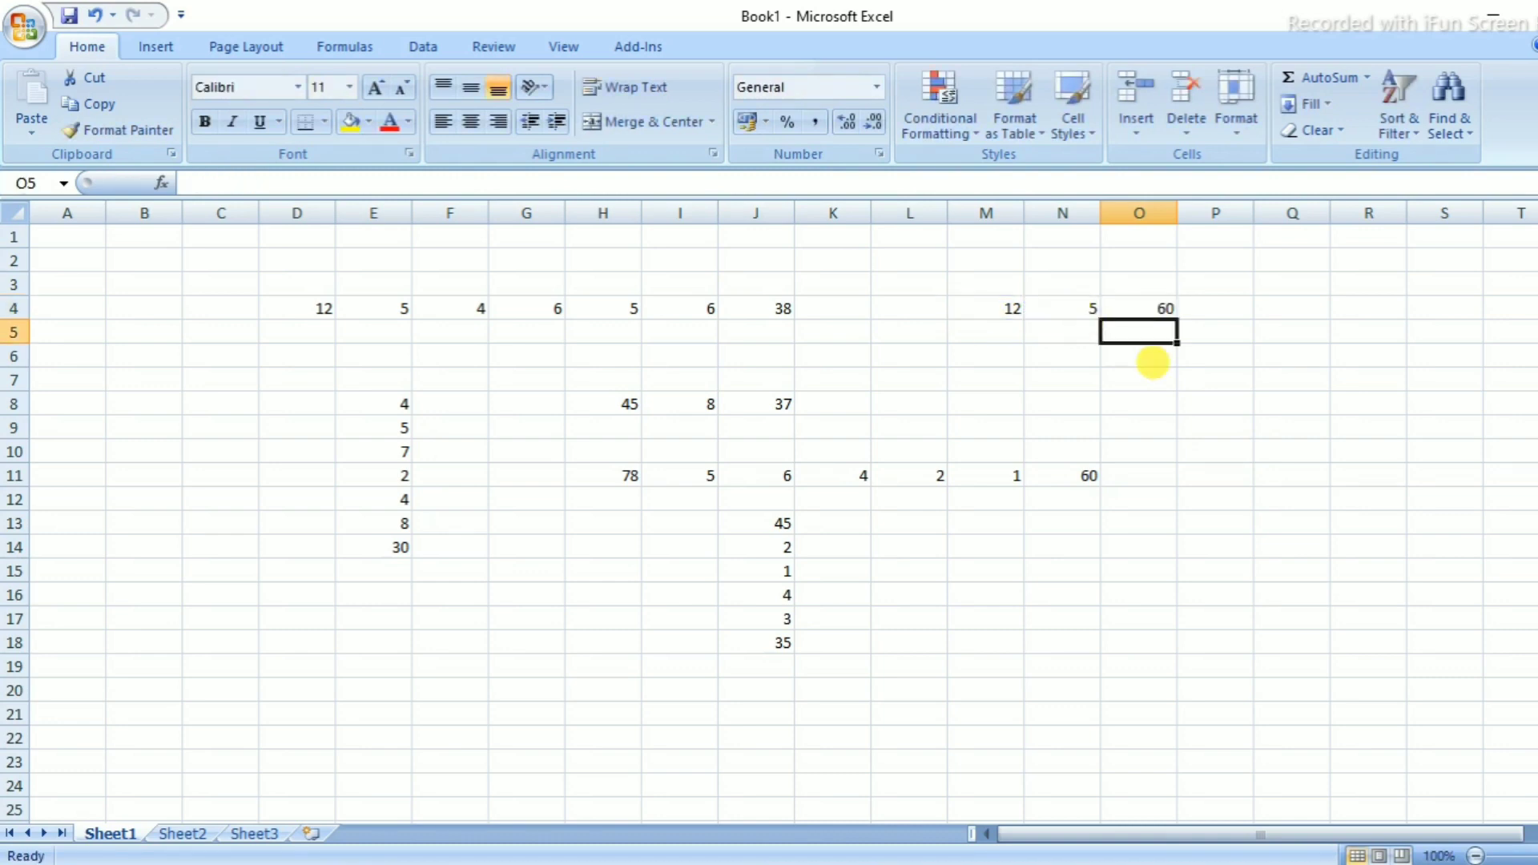
Enter 12, 4, 2 and 3 across N6:Q6
click(1088, 355)
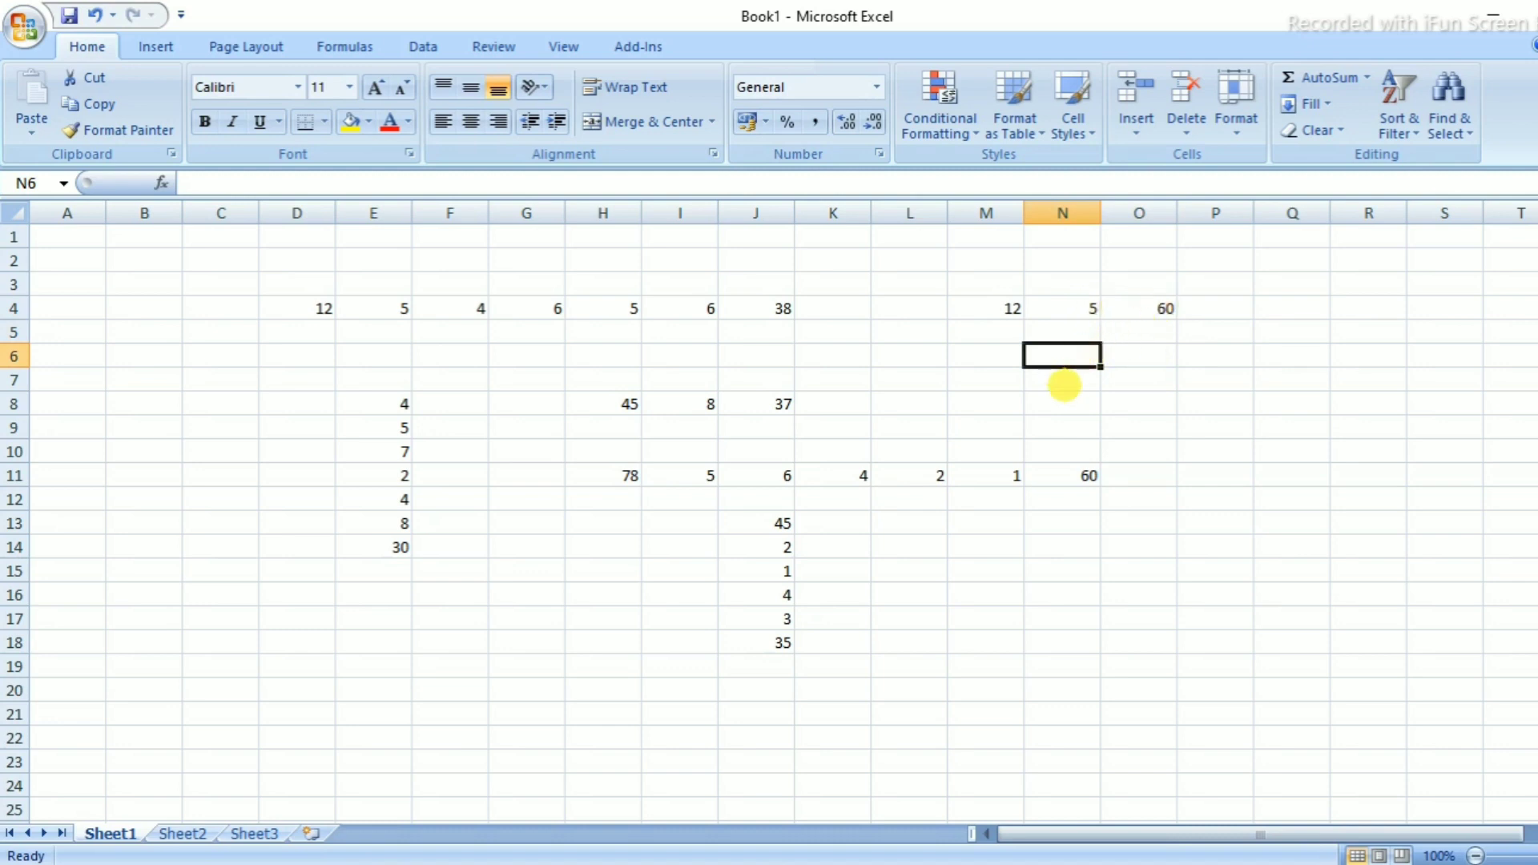
text(12)
key(Tab)
text(4)
key(Tab)
text(2)
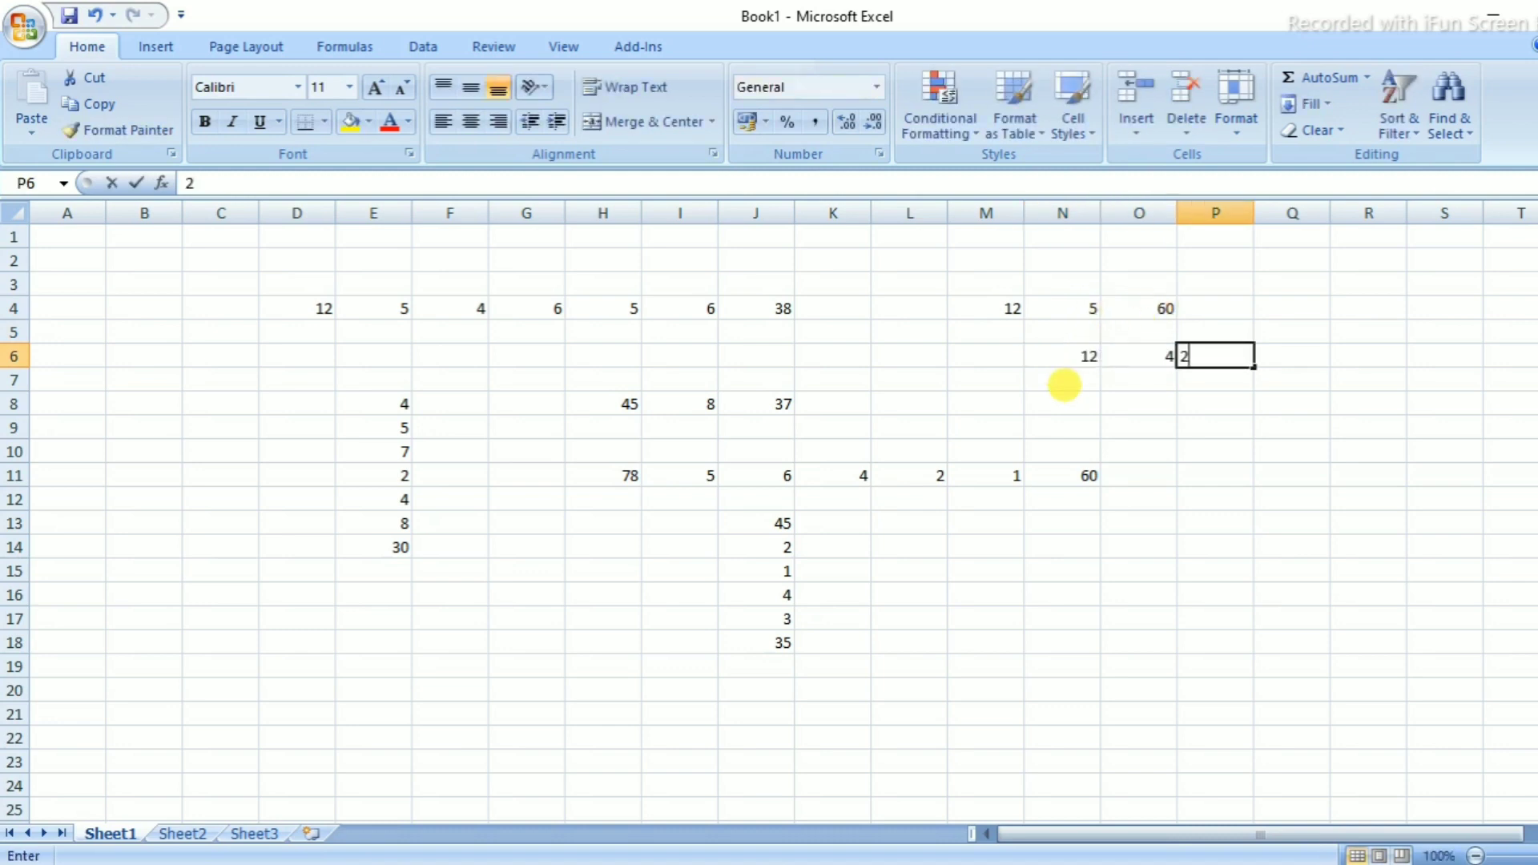
key(Tab)
text(3)
key(Tab)
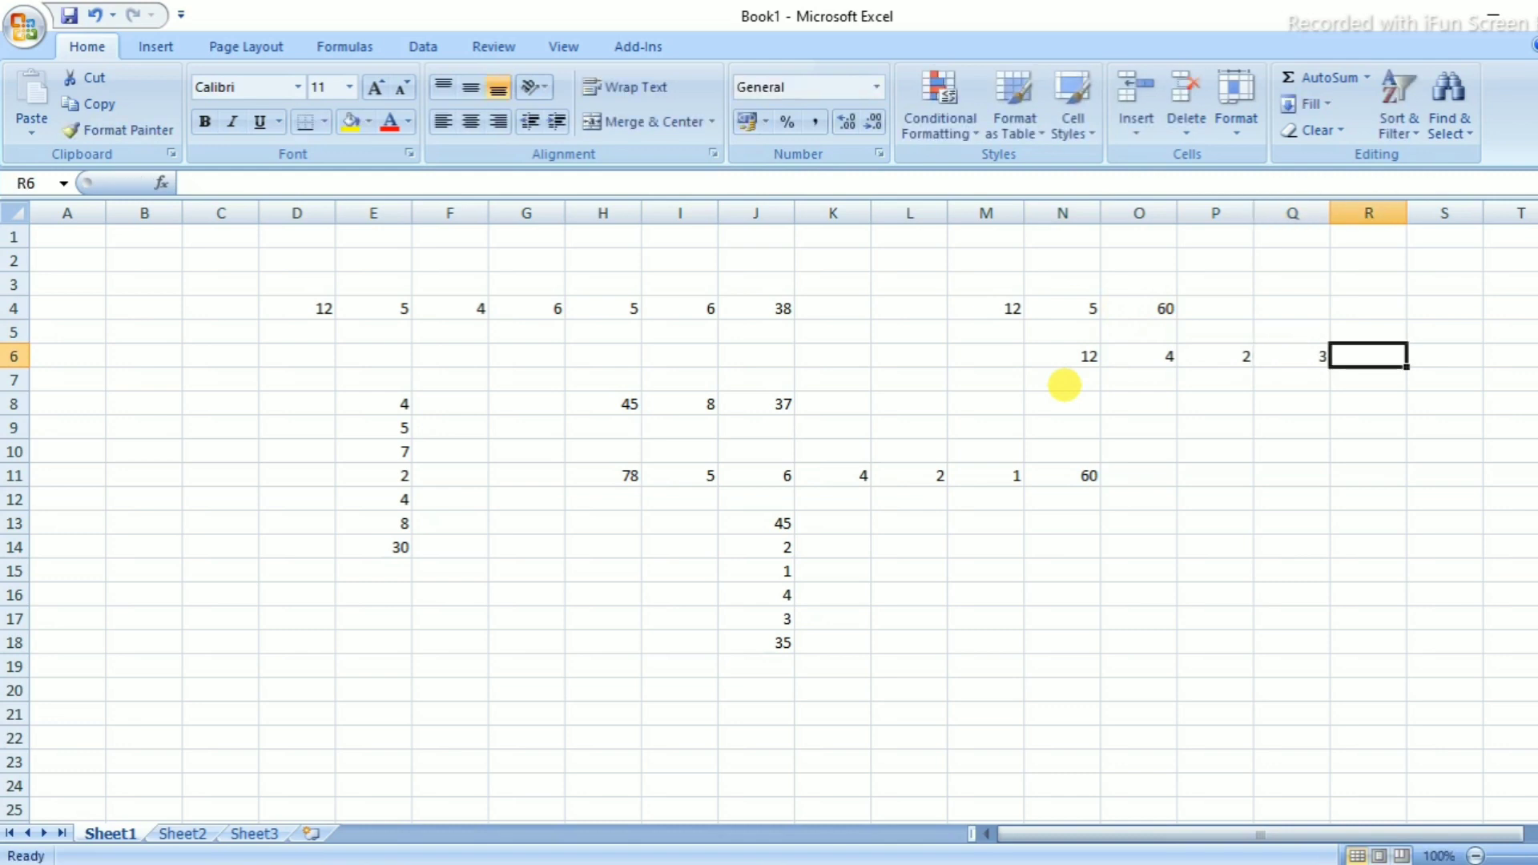
In R6, enter =(N6*O6*P6*Q6) to show the product 288
text(=)
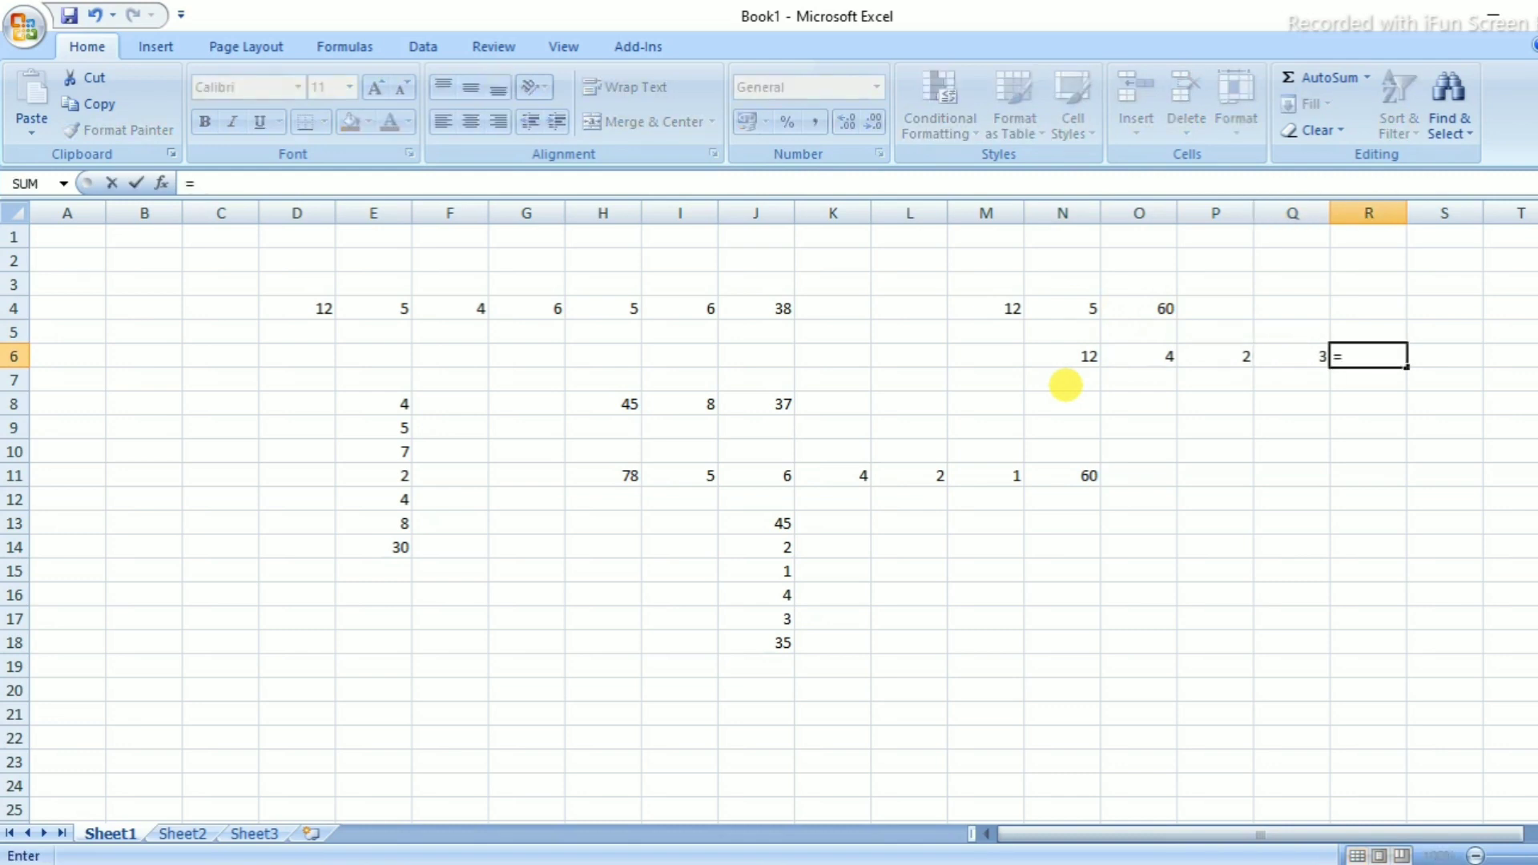
text(()
click(1087, 352)
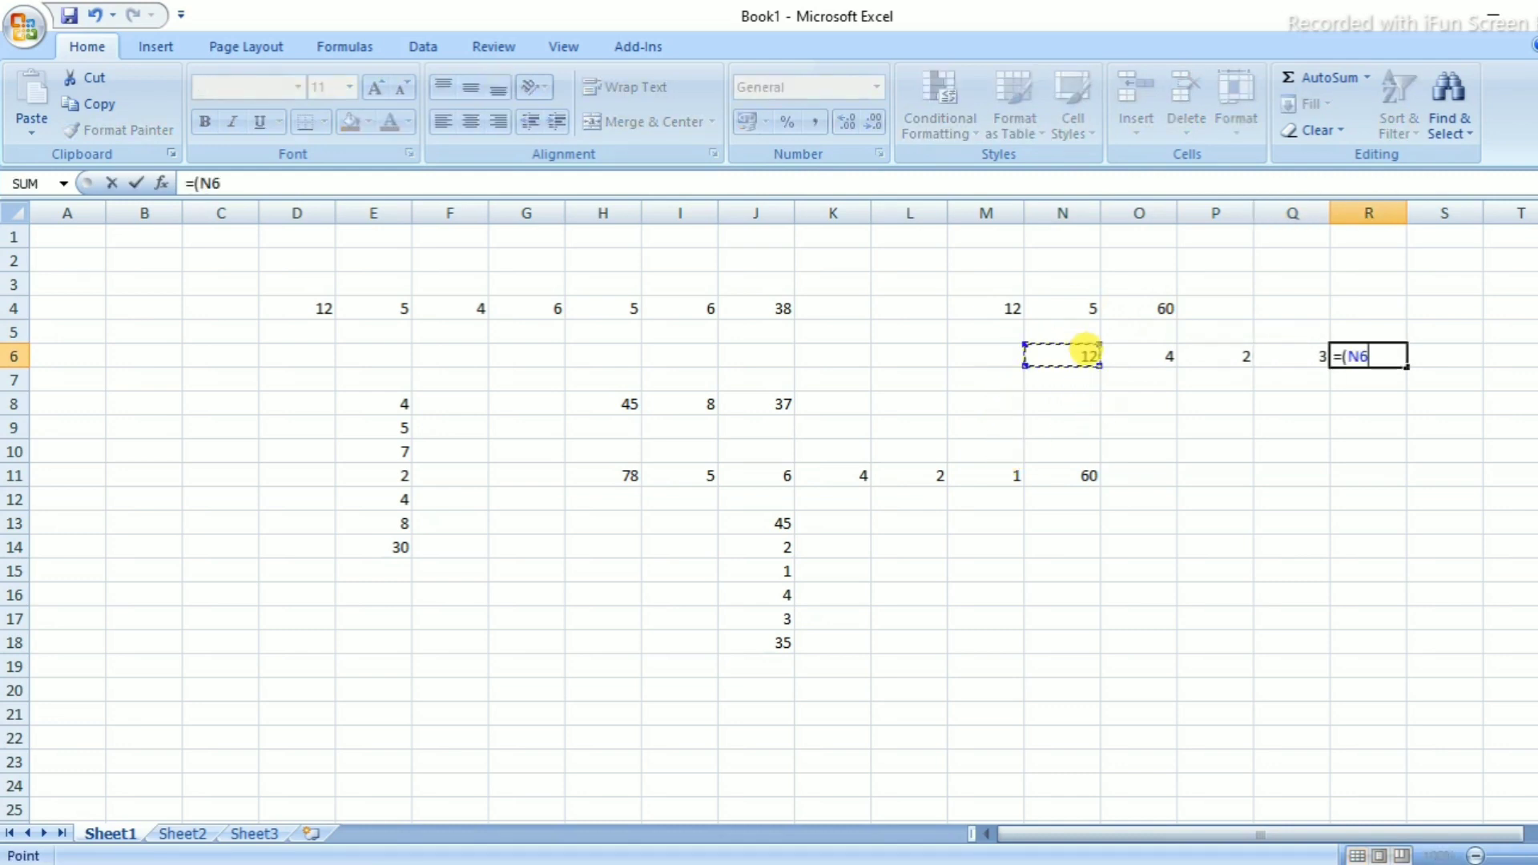
text(*)
click(1136, 354)
text(*)
click(1229, 353)
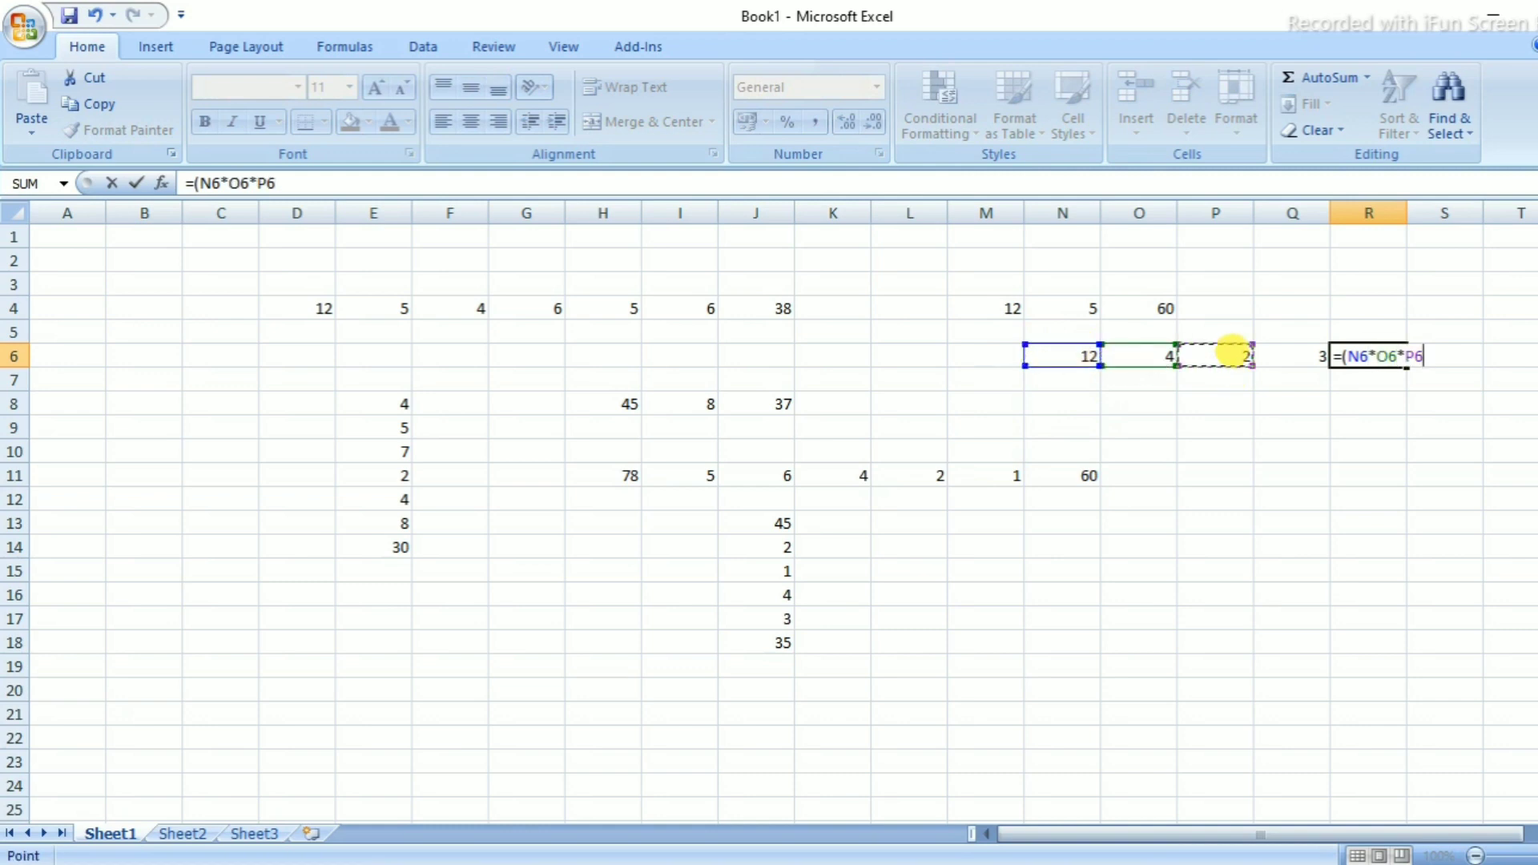
text(*)
click(1302, 361)
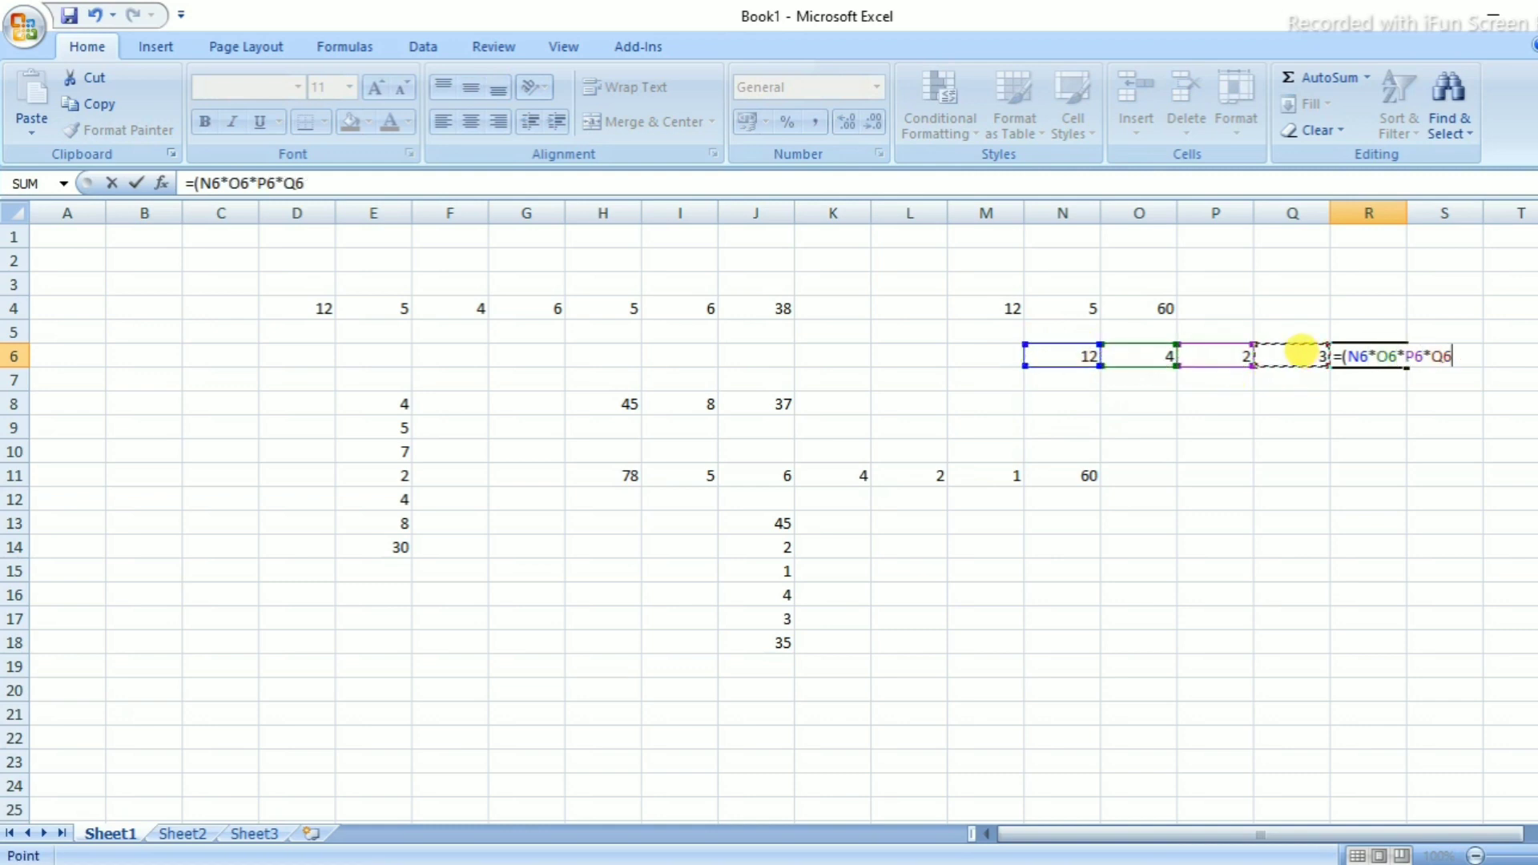
key(Return)
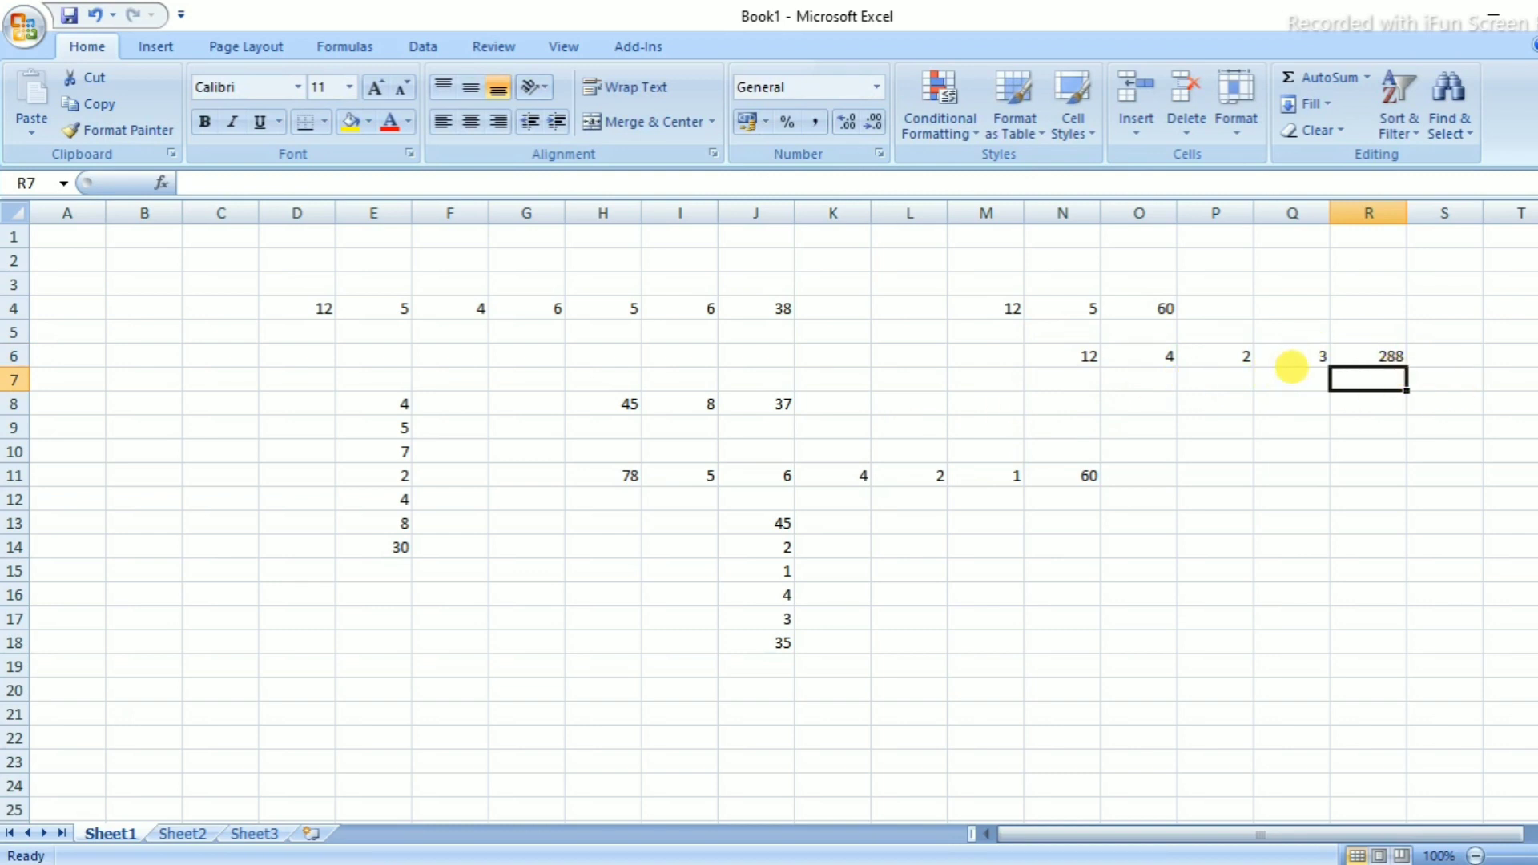
click(1364, 358)
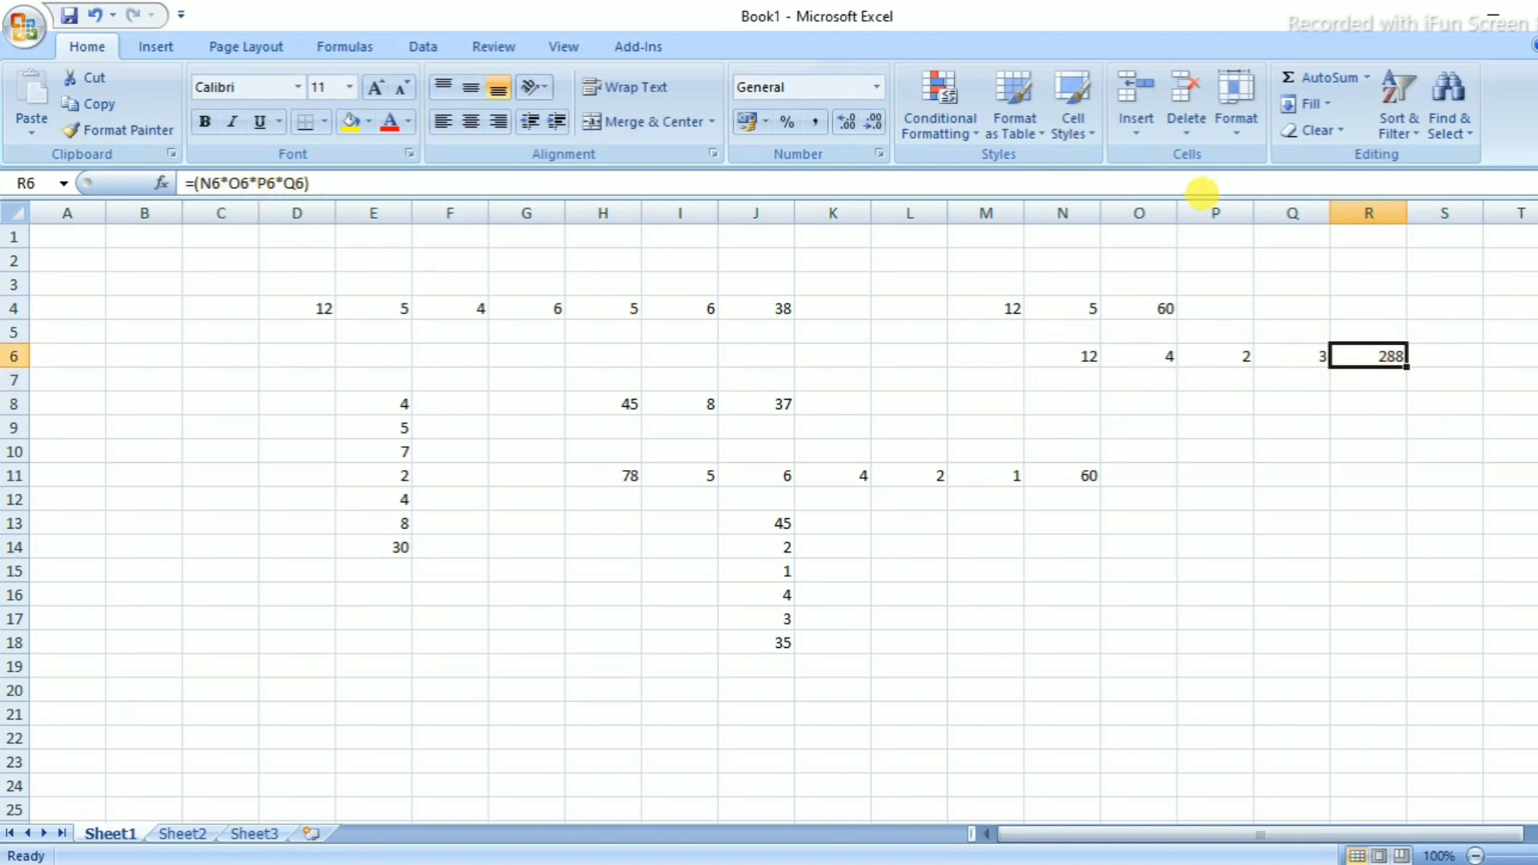
Enter the numbers 12, 5, 4 and 1 down cells P9 through P12
click(1226, 423)
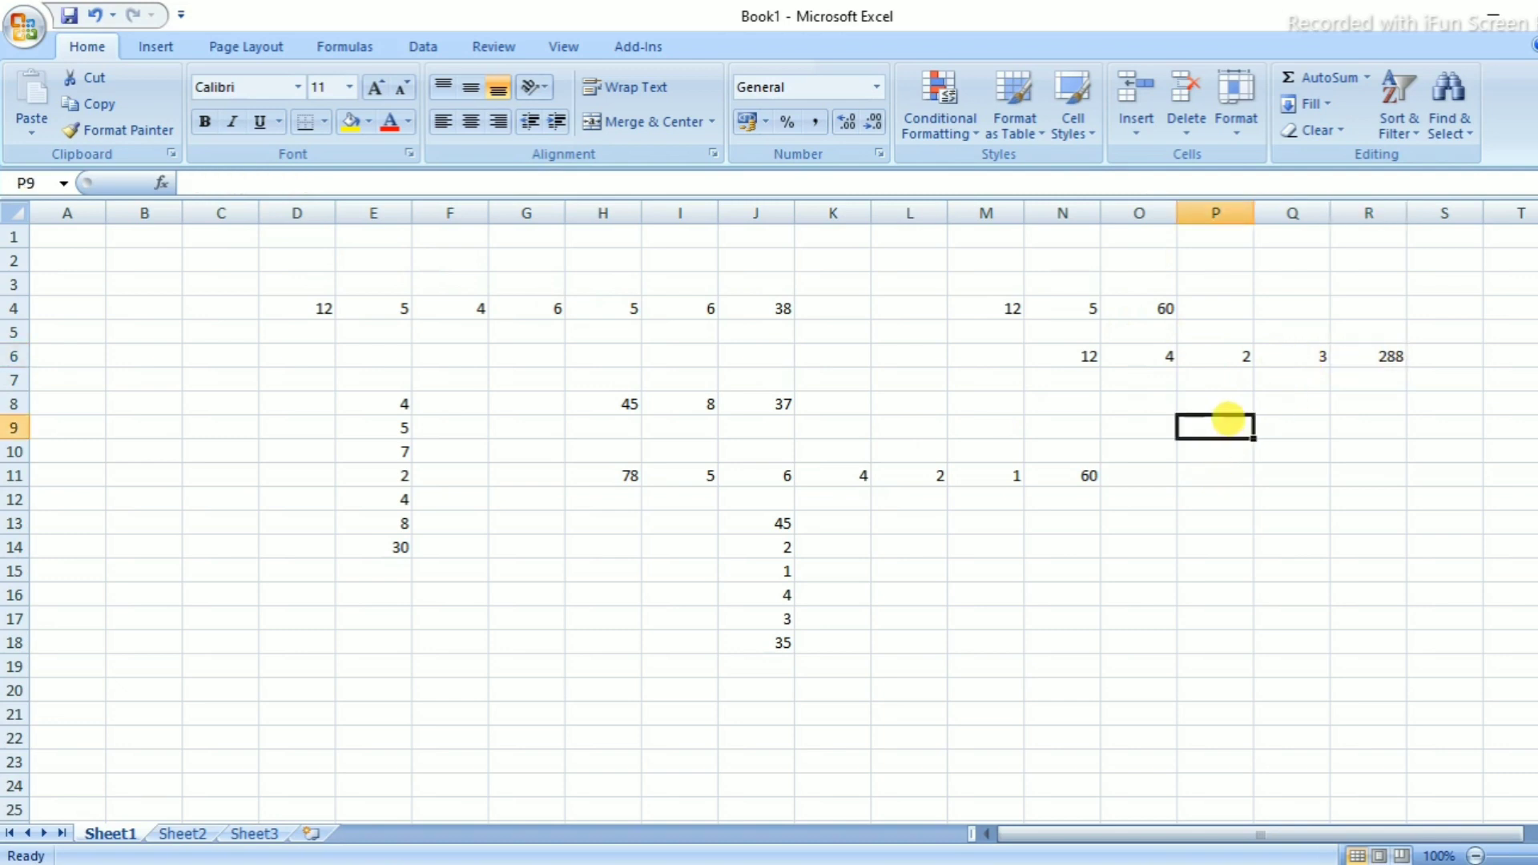
text(12)
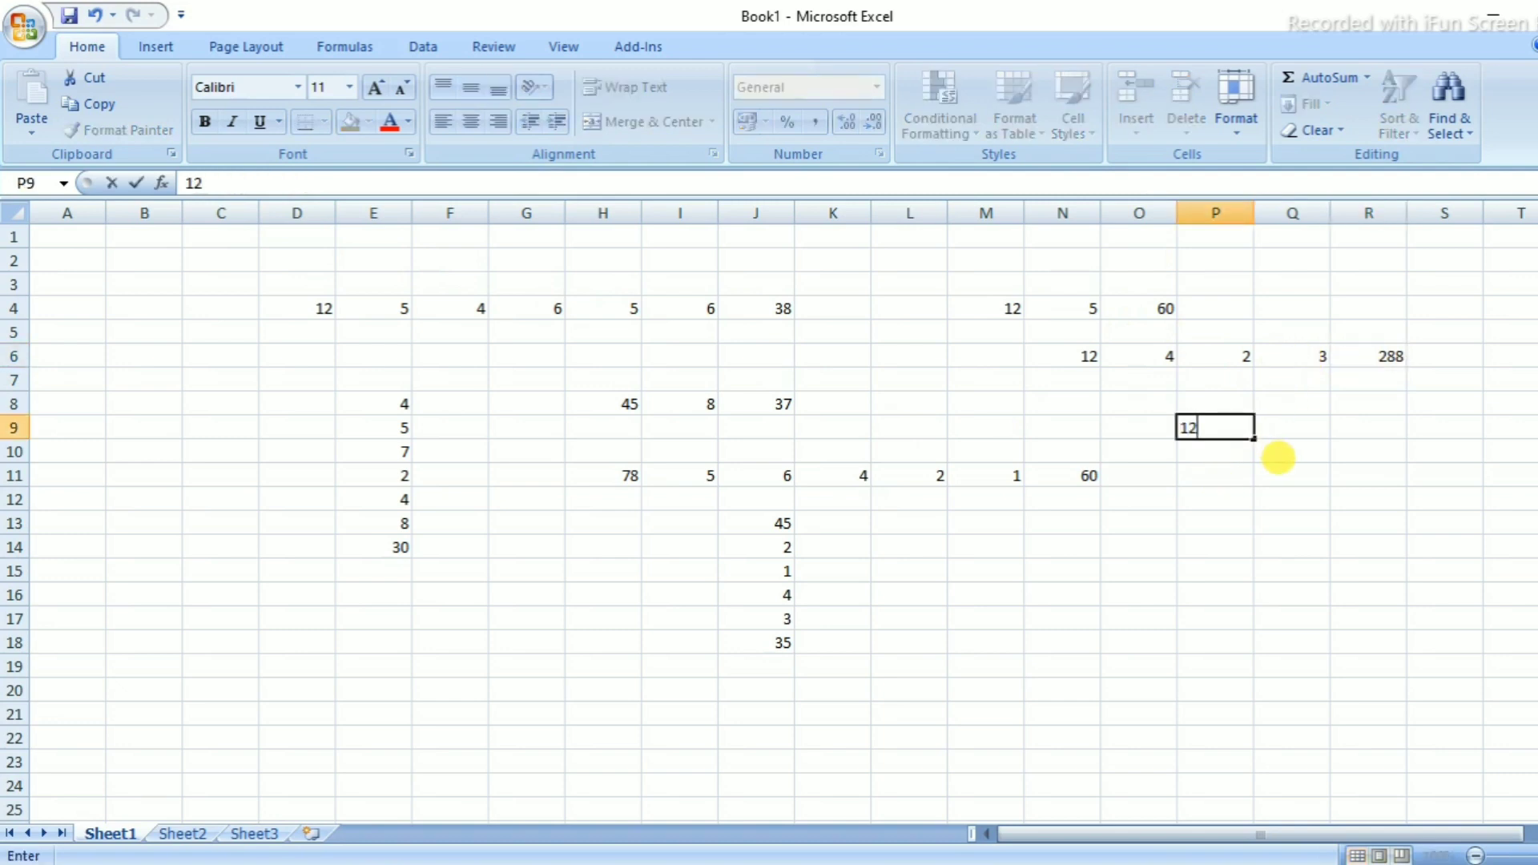
key(Tab)
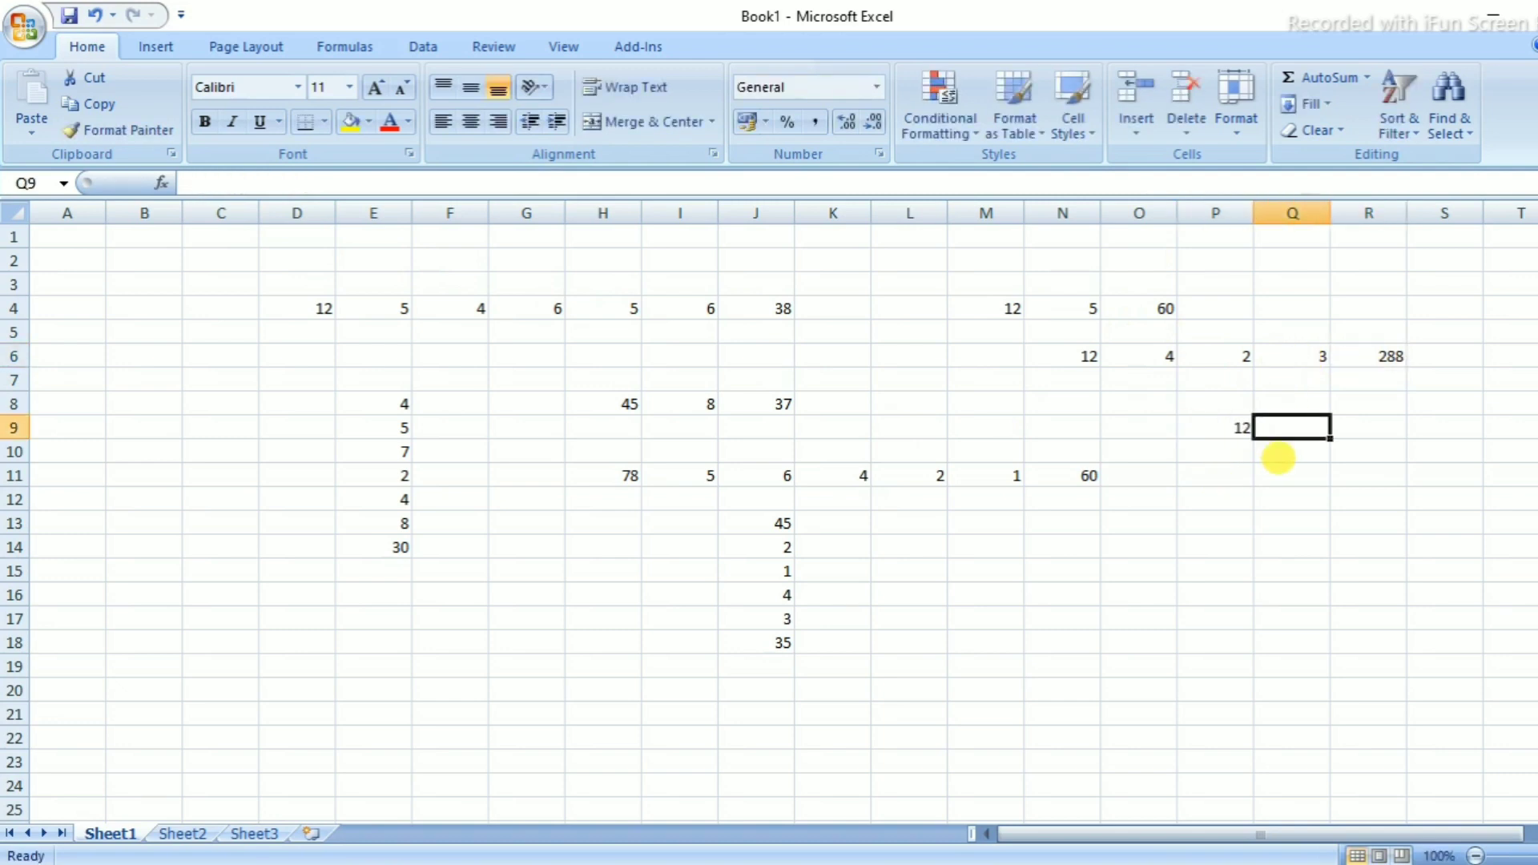
key(Return)
text(5)
key(Return)
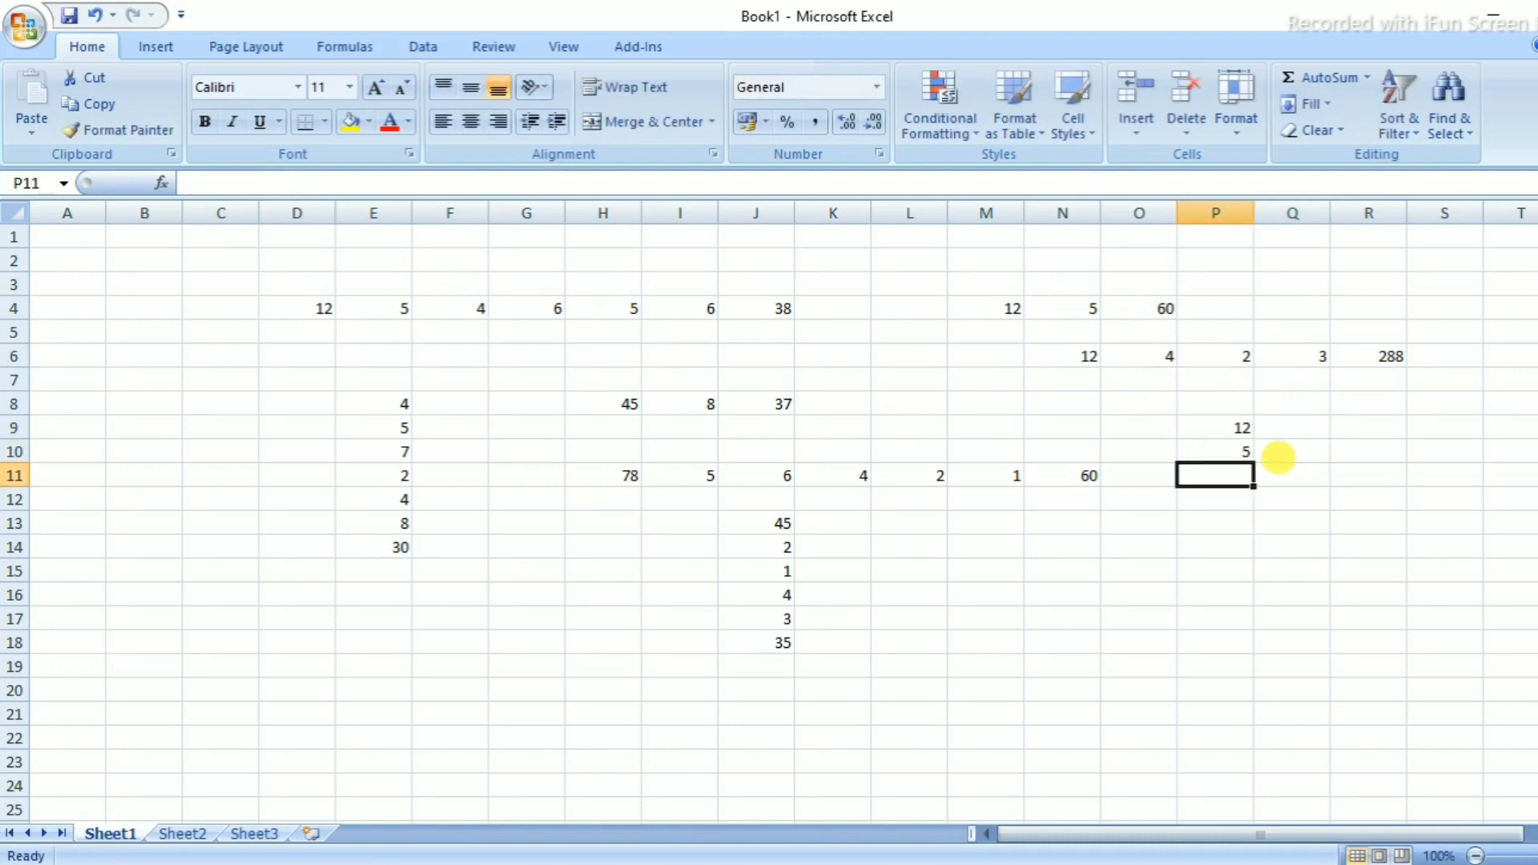
text(4)
key(Return)
text(1)
key(Return)
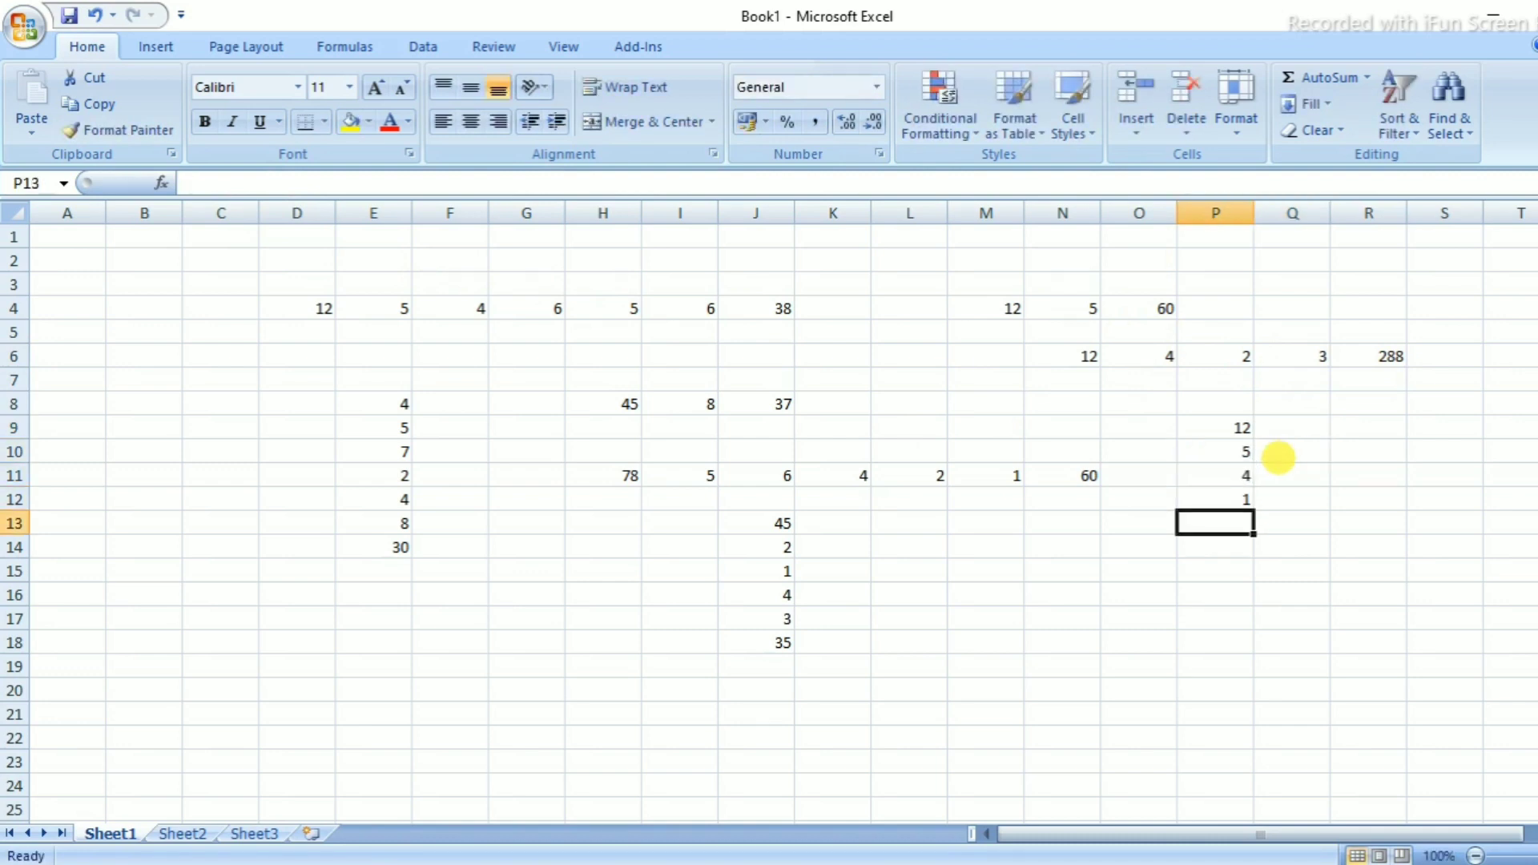
Enter =(P9*P10*P11*P12) in P13 so it shows the product 240
text(=()
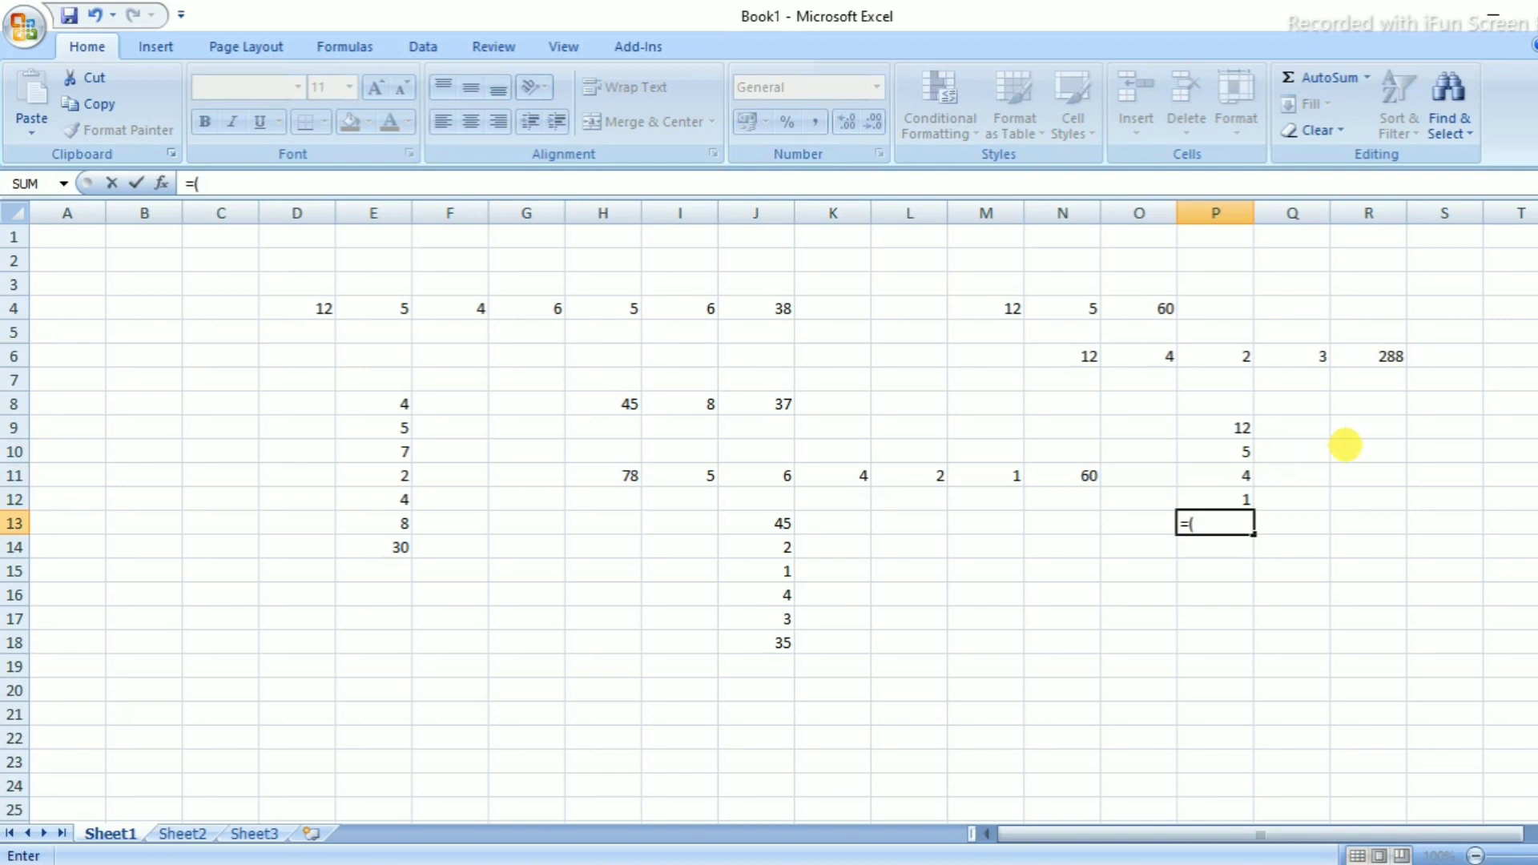
click(1235, 416)
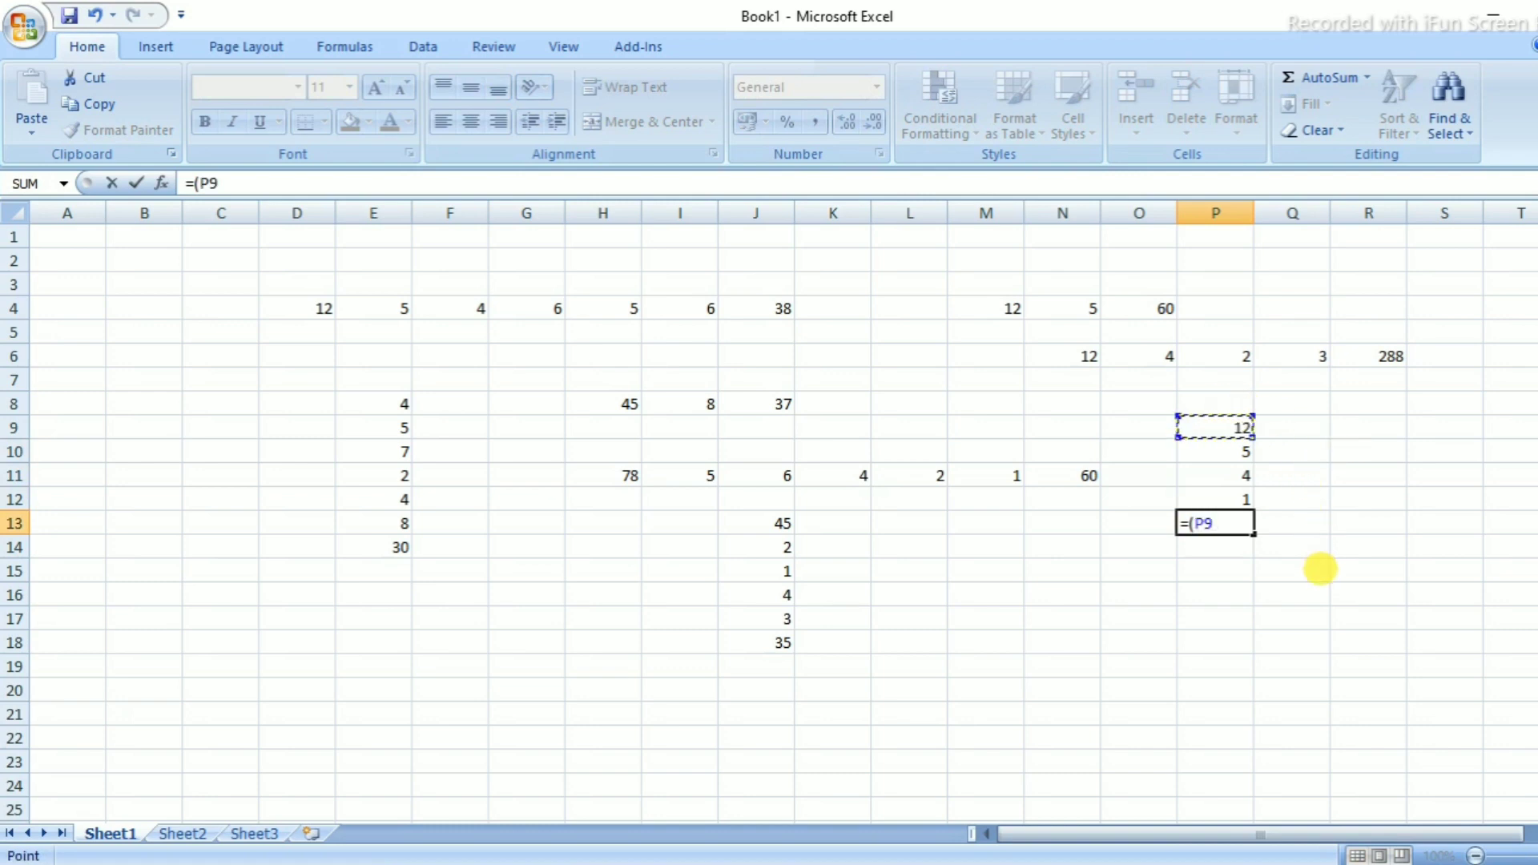
text(*)
click(1243, 451)
text(*)
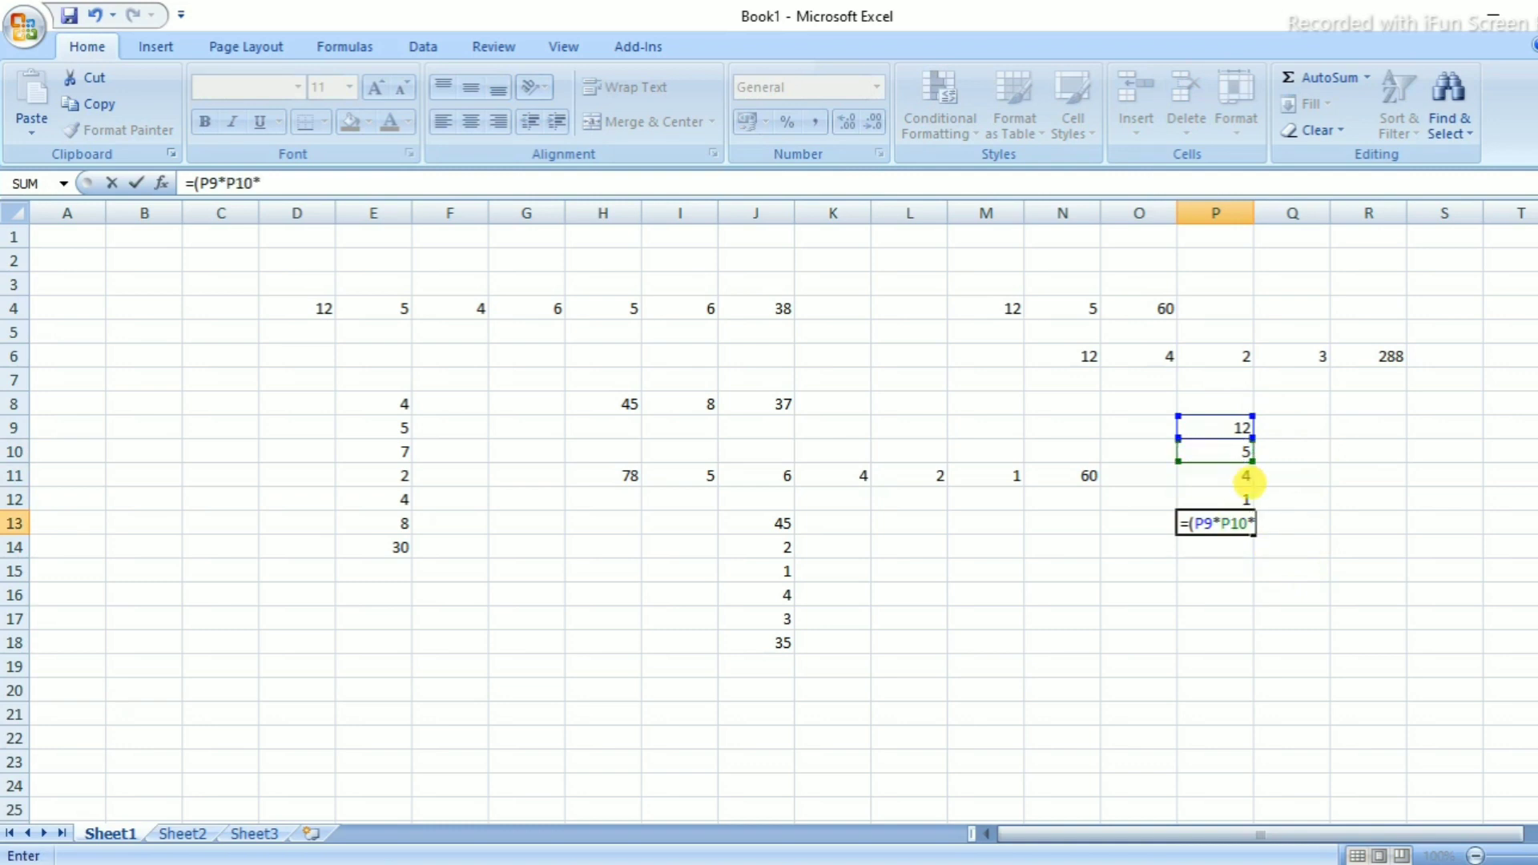
click(1235, 478)
text(*)
click(1244, 500)
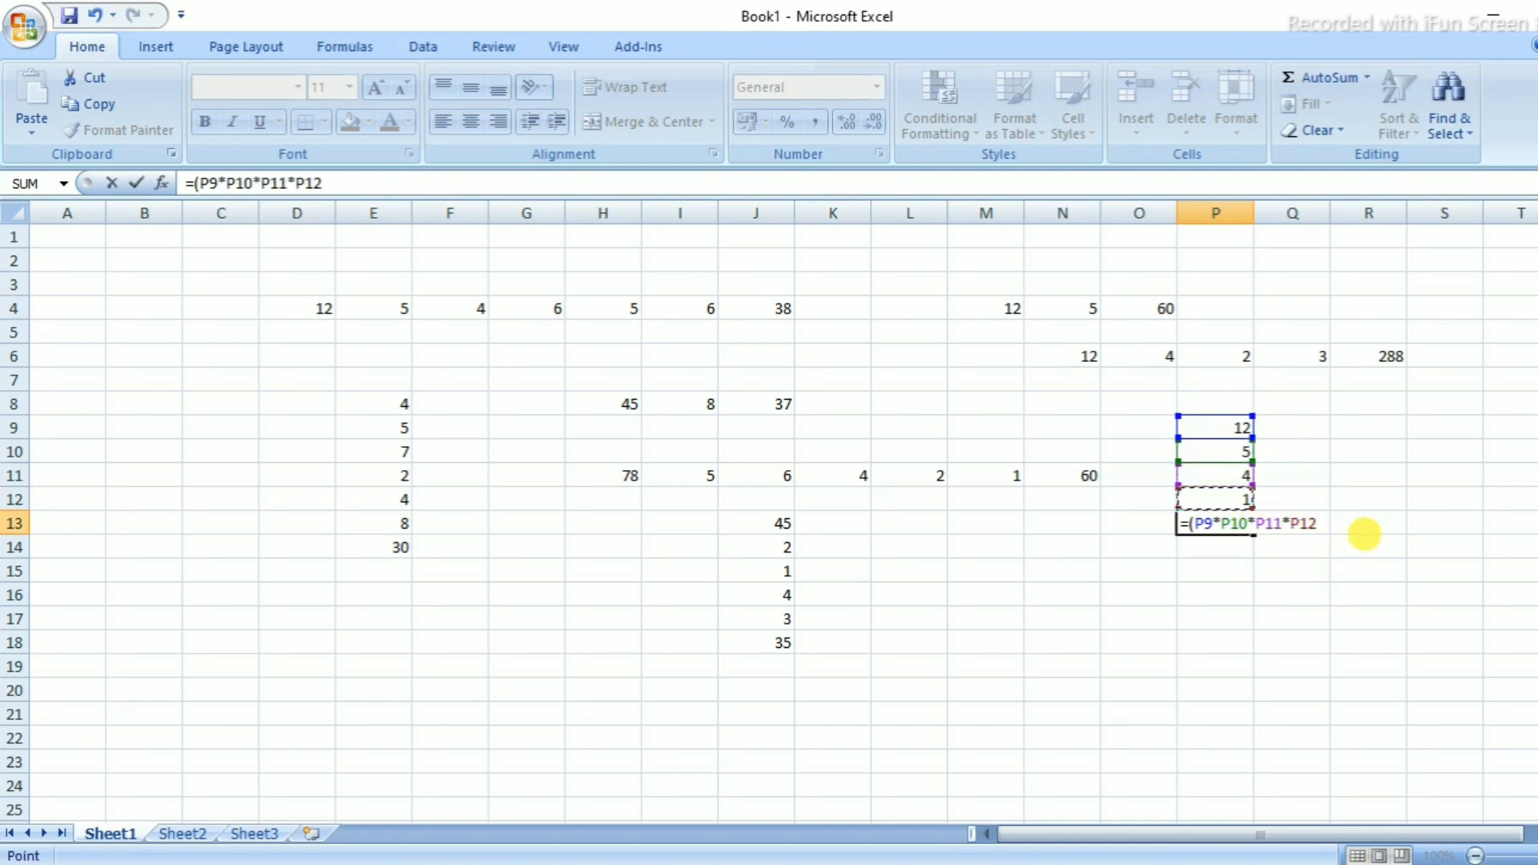
text())
key(Return)
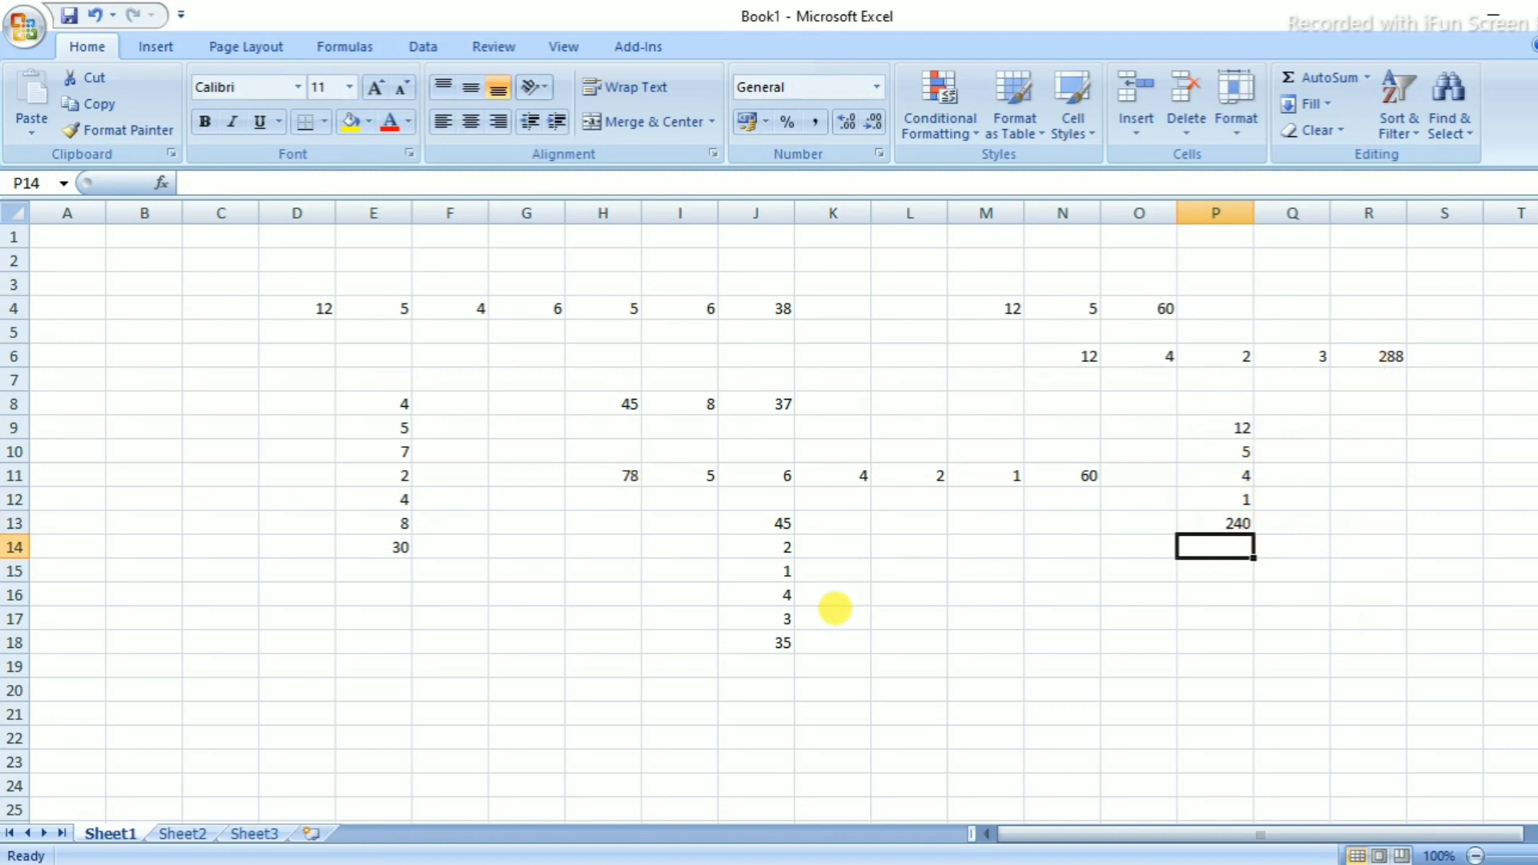
Enter 60 in G15 and 3 in H15
scroll(901, 616, down, 1)
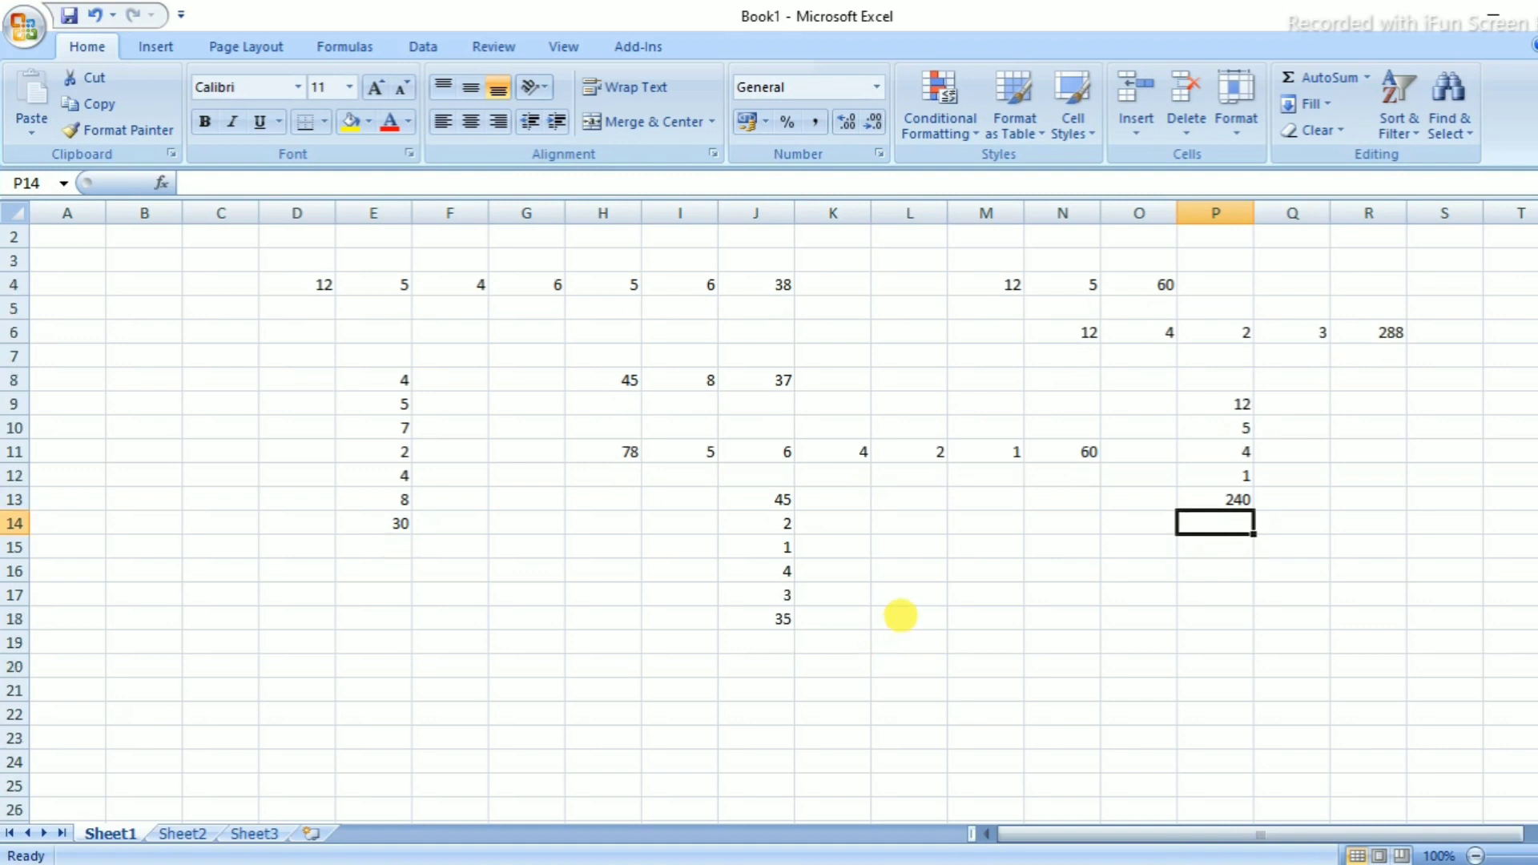
click(513, 545)
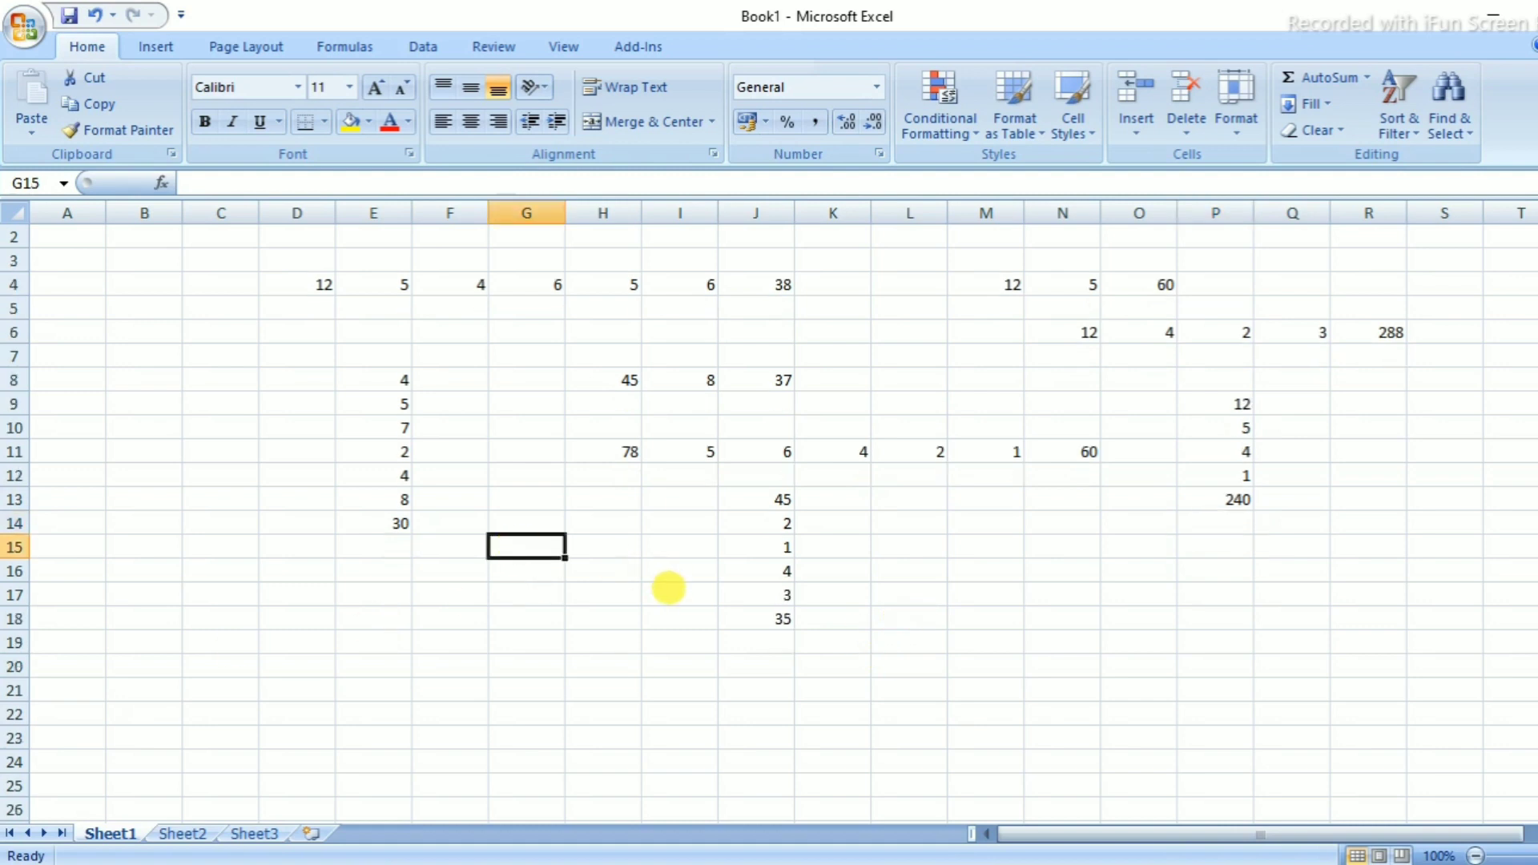
text(1)
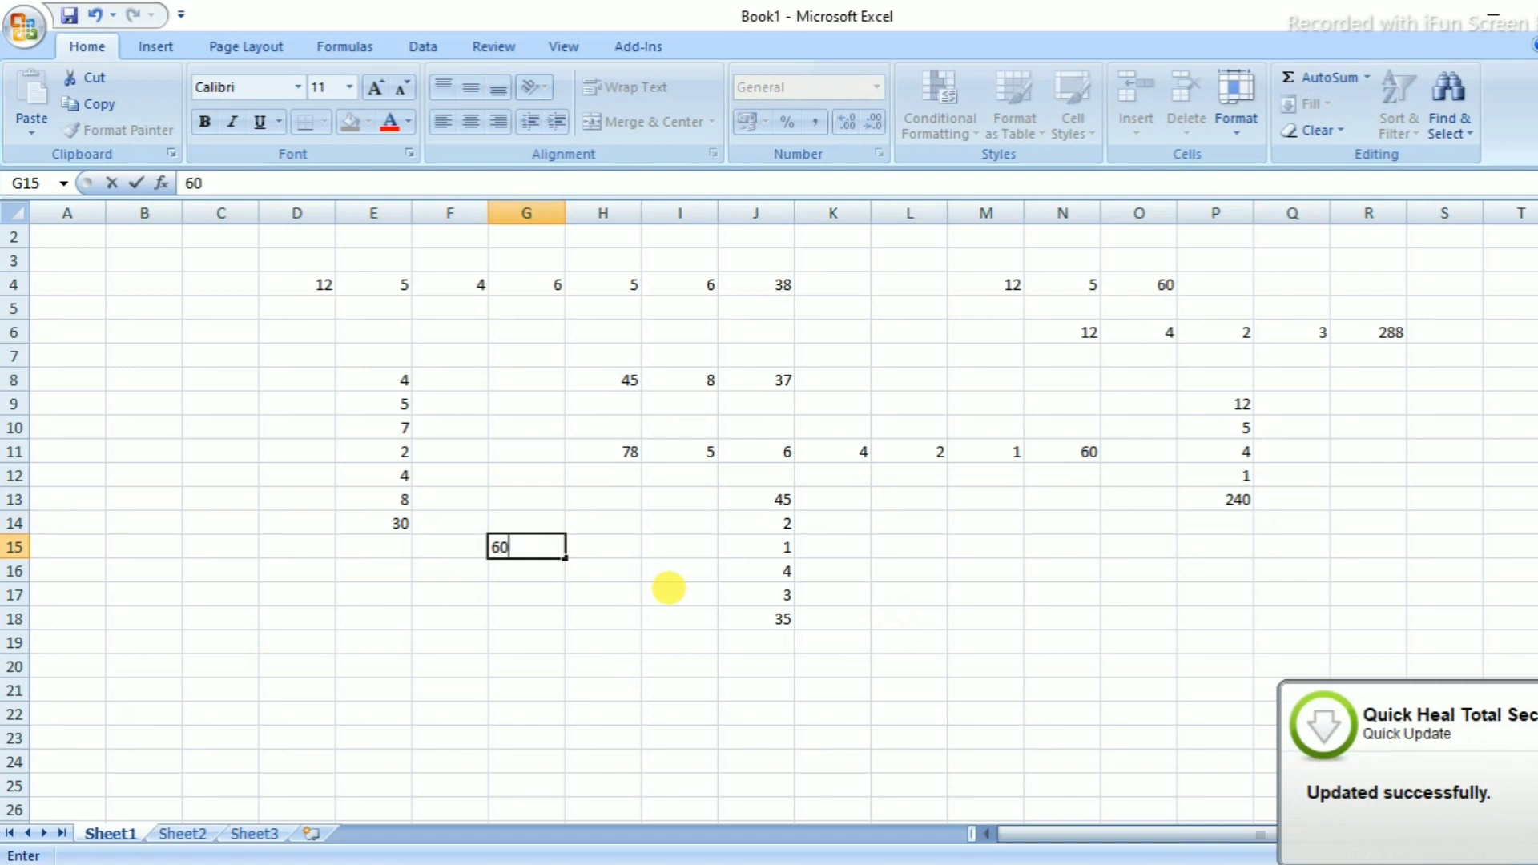
text(0)
key(Tab)
text(3)
key(Tab)
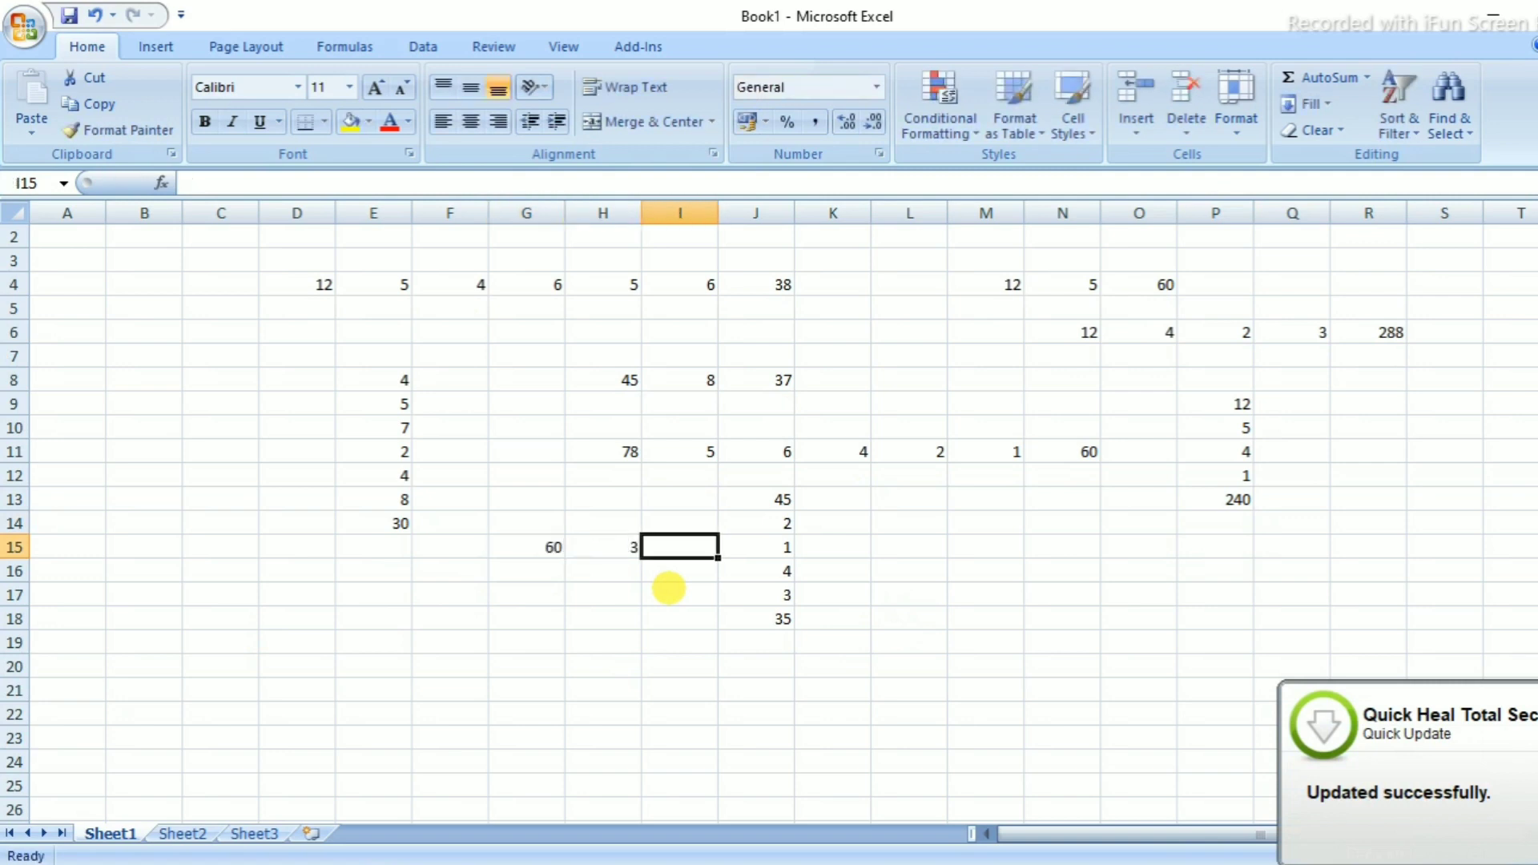
Enter the formula =(G15/H15) in I15 to show 20
text(=)
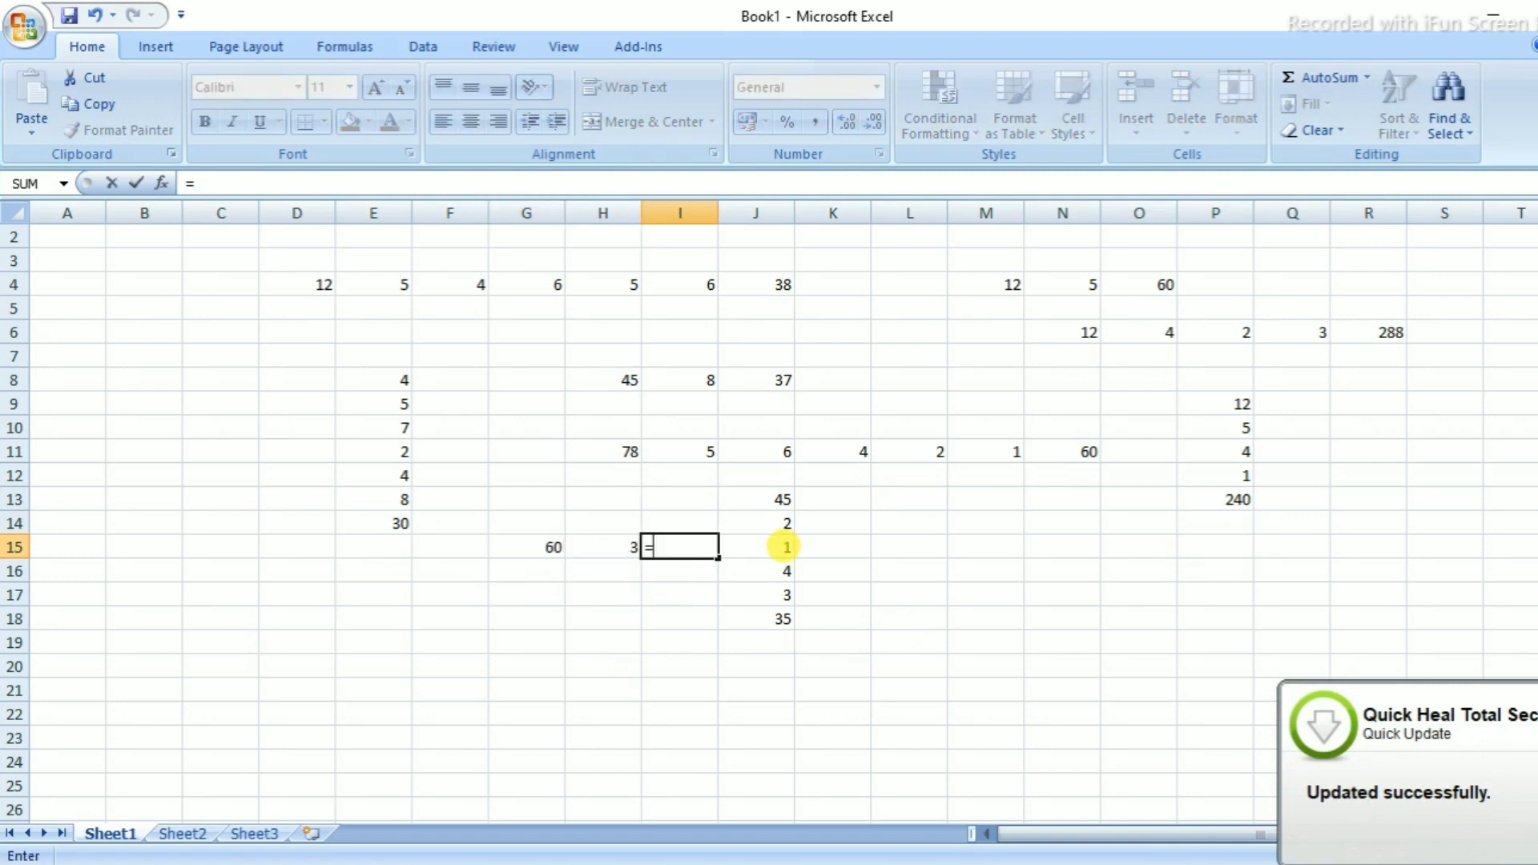
text(()
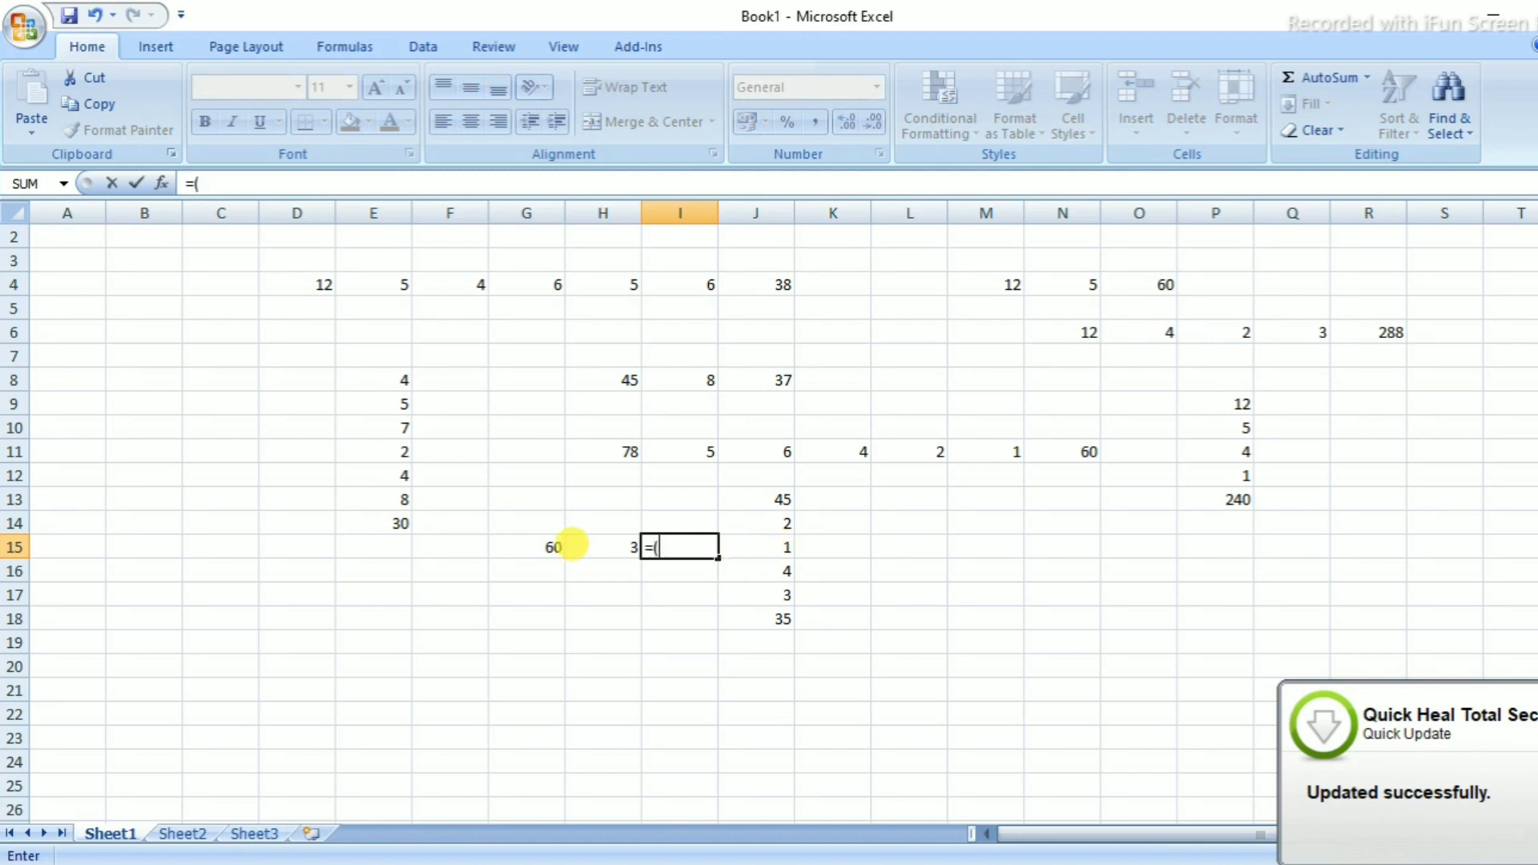
click(526, 545)
text(/)
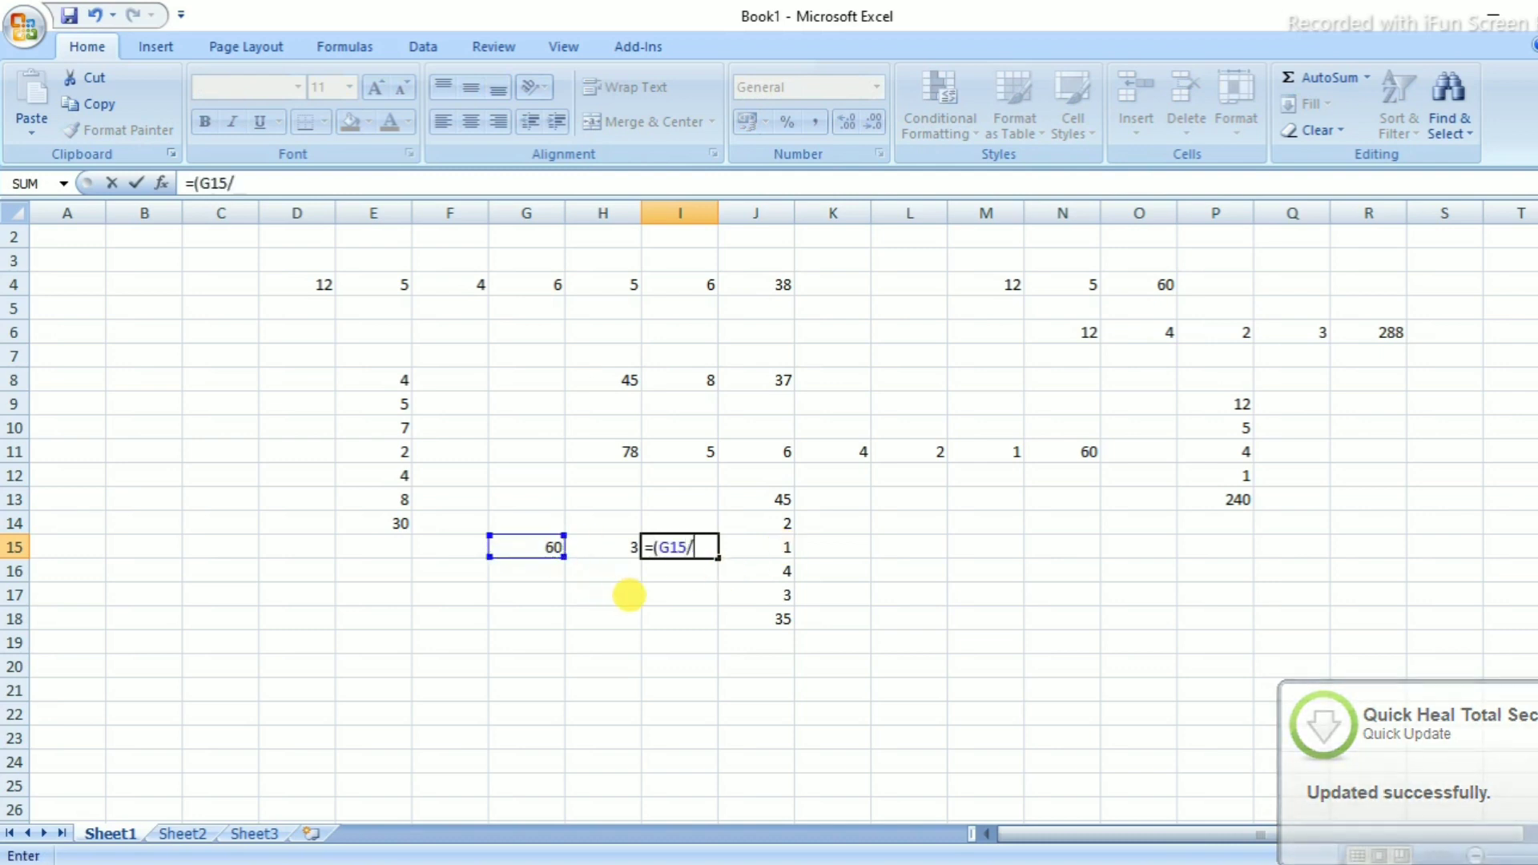
click(606, 544)
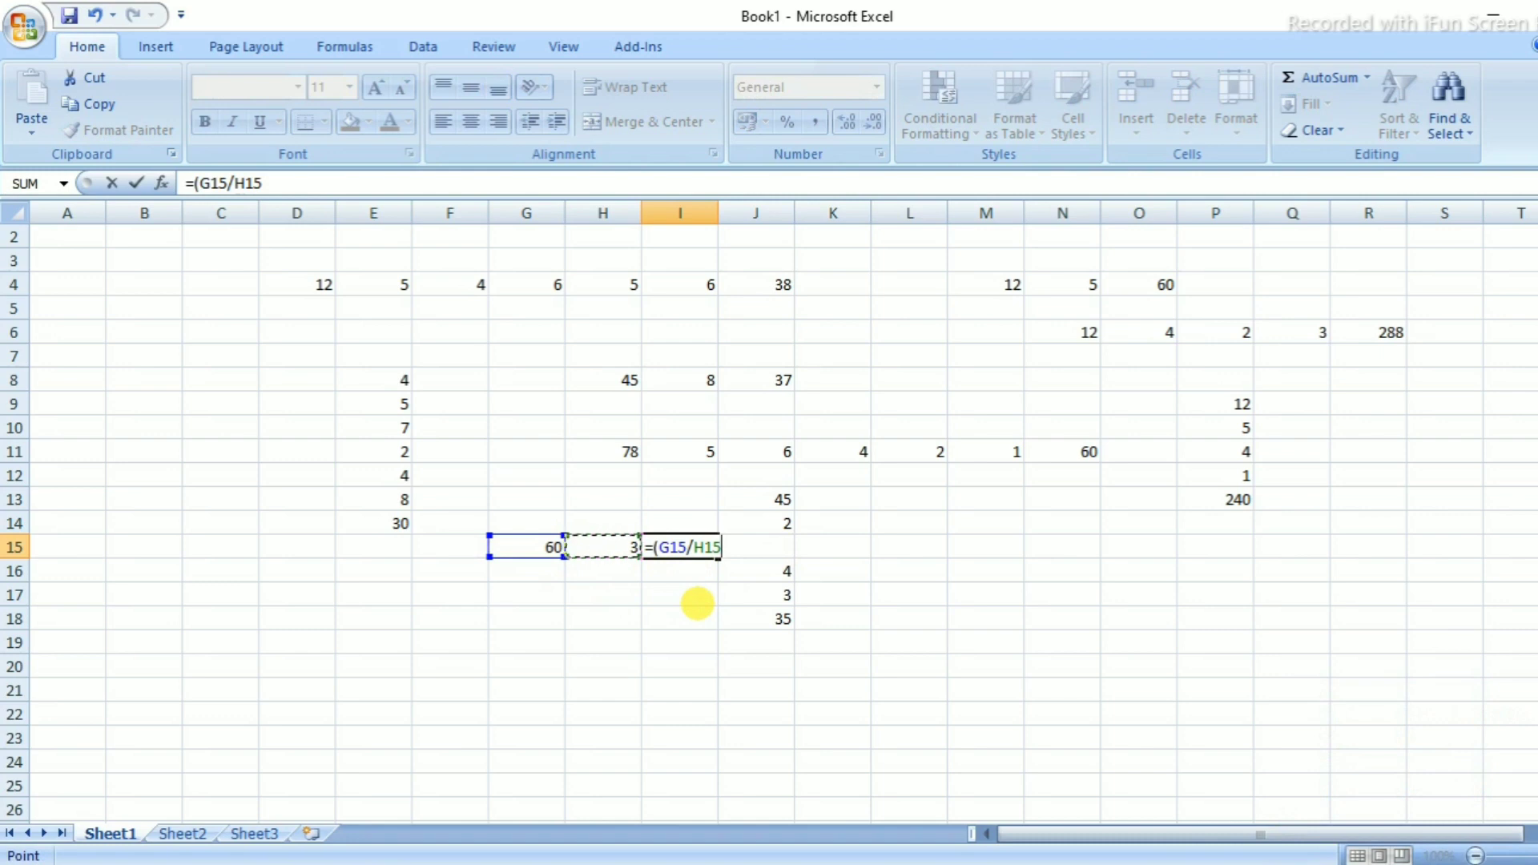
key(Return)
click(699, 550)
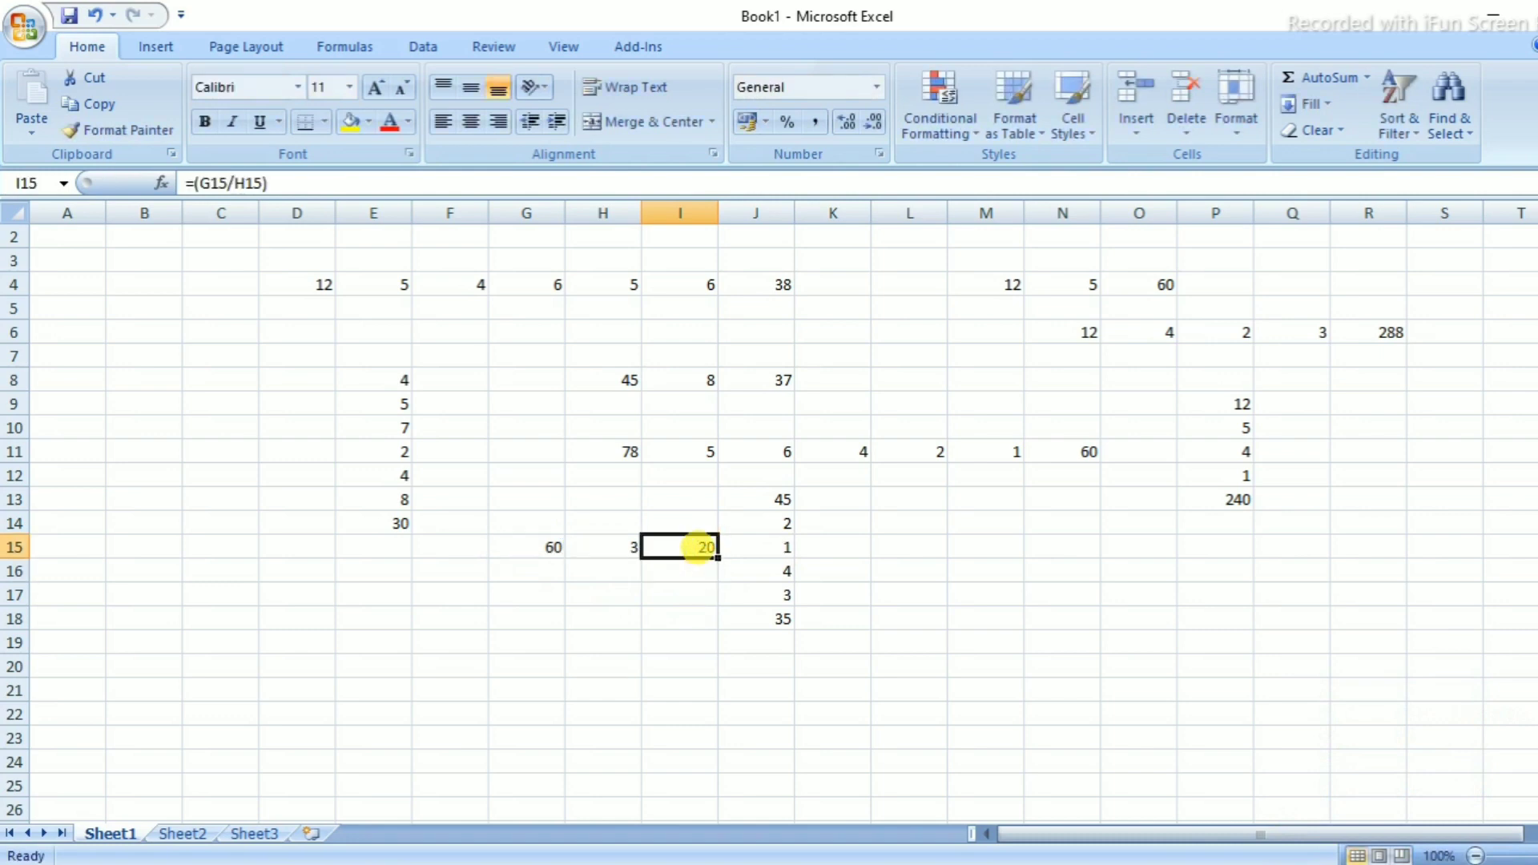
Enter 89 in G18 and 4 in G19
click(399, 622)
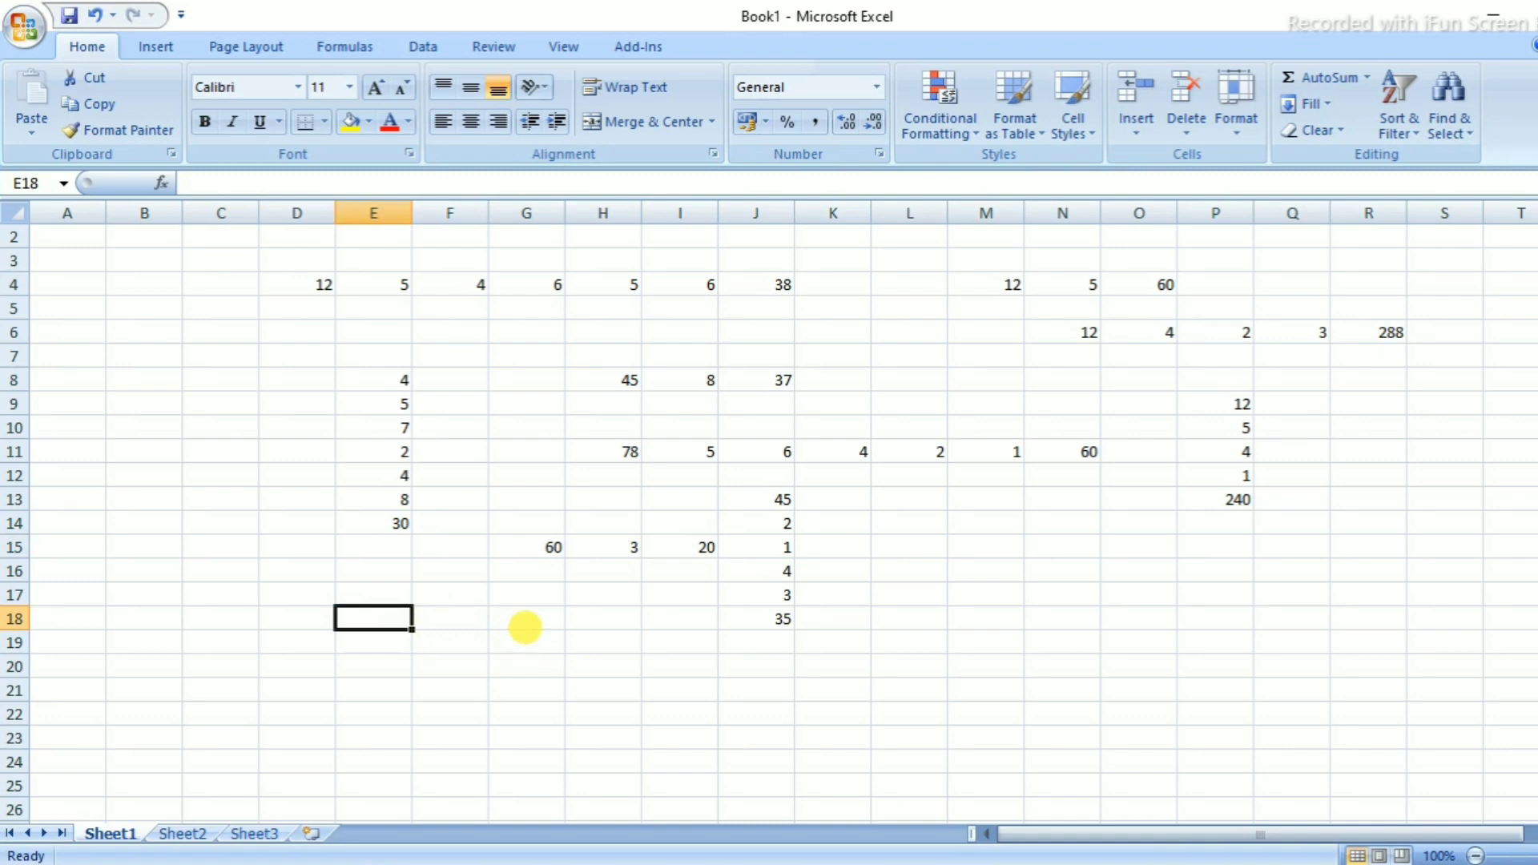
click(526, 625)
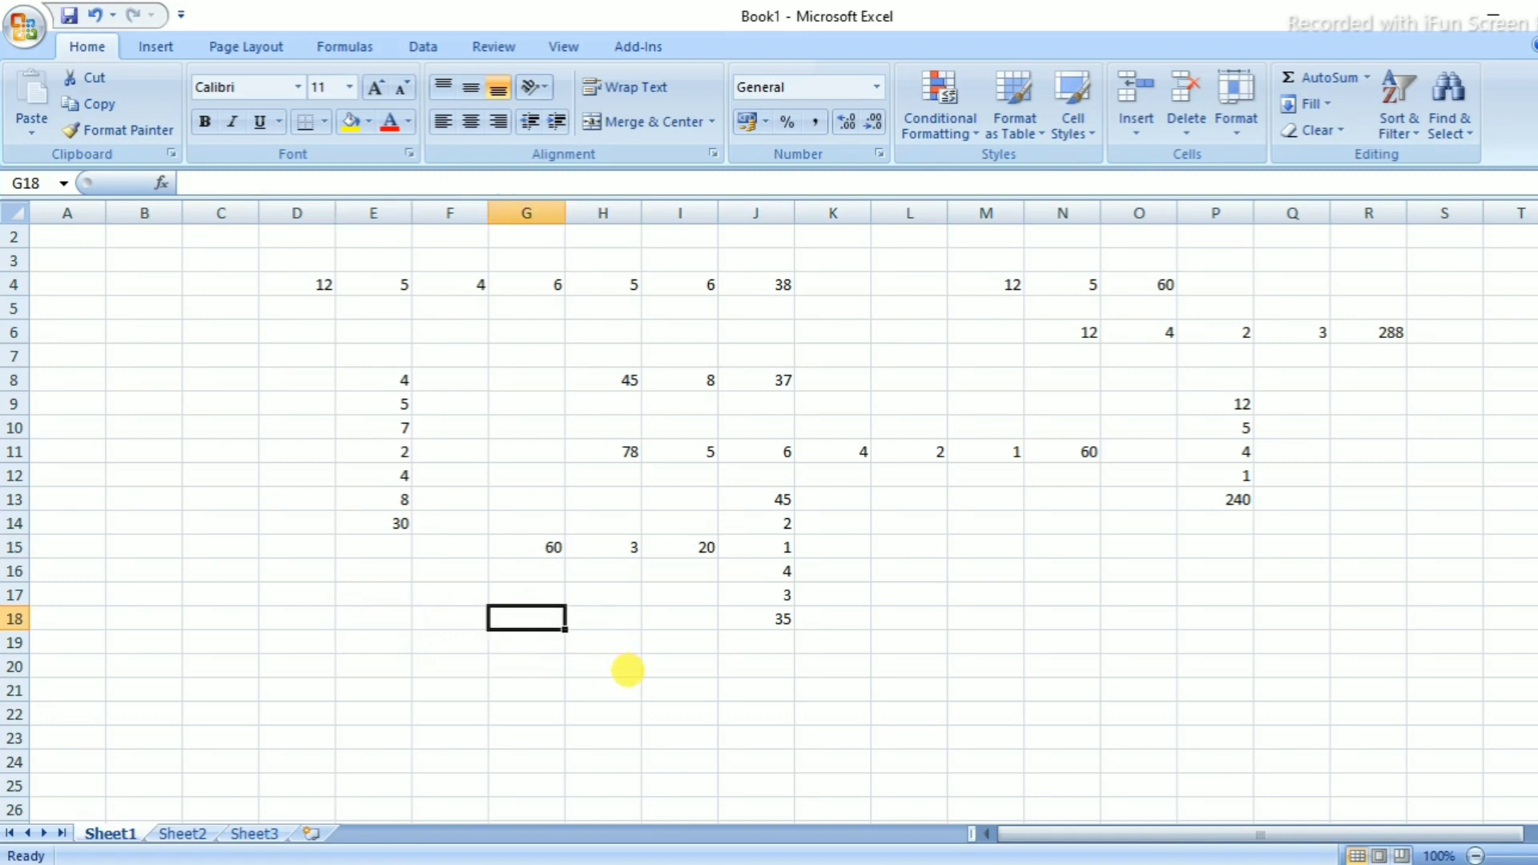
text(89)
key(Return)
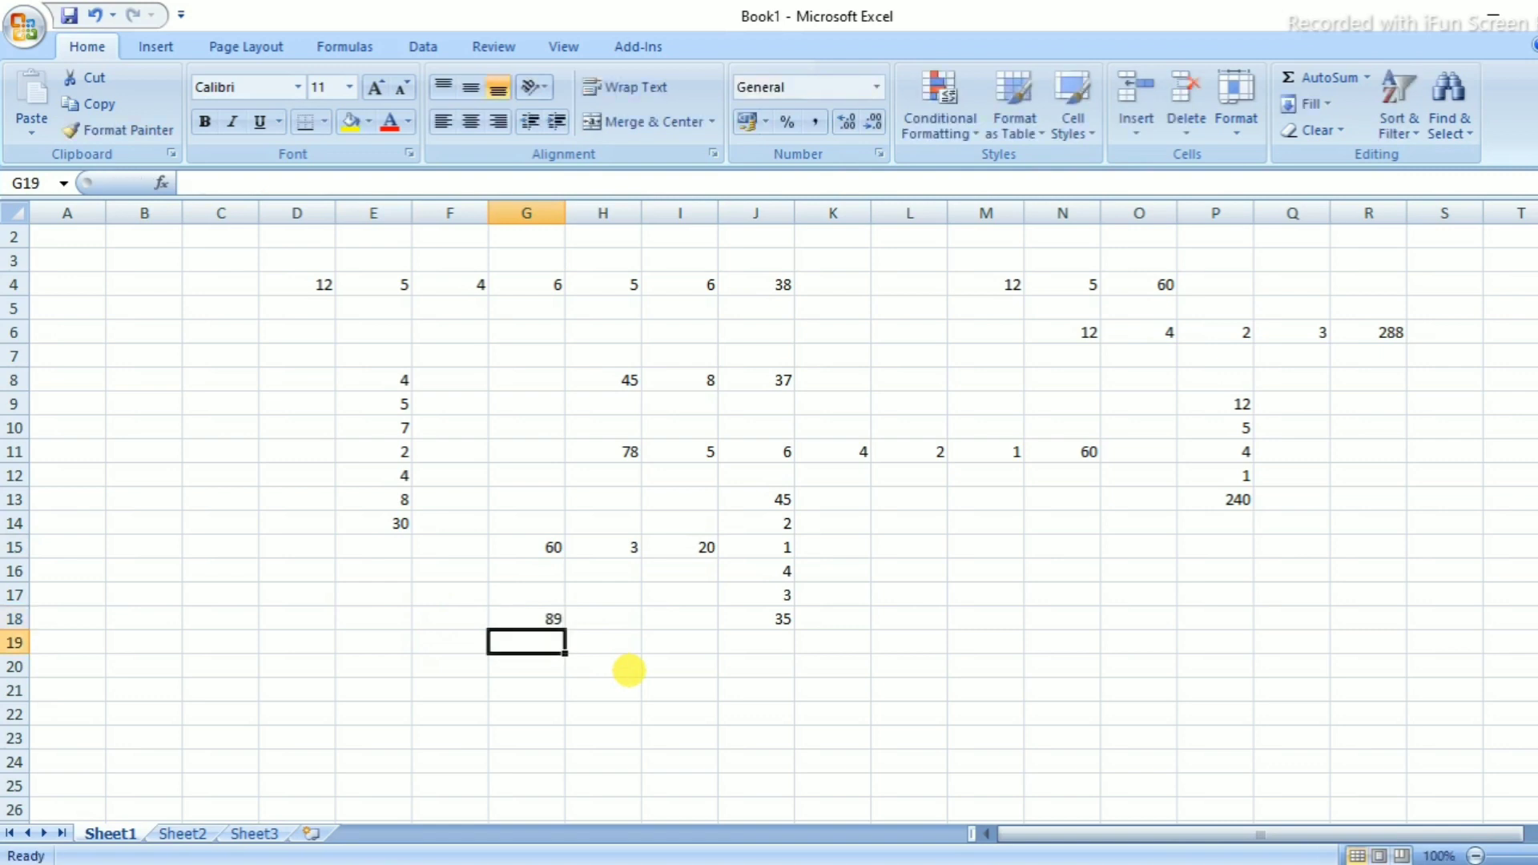
text(4)
key(Return)
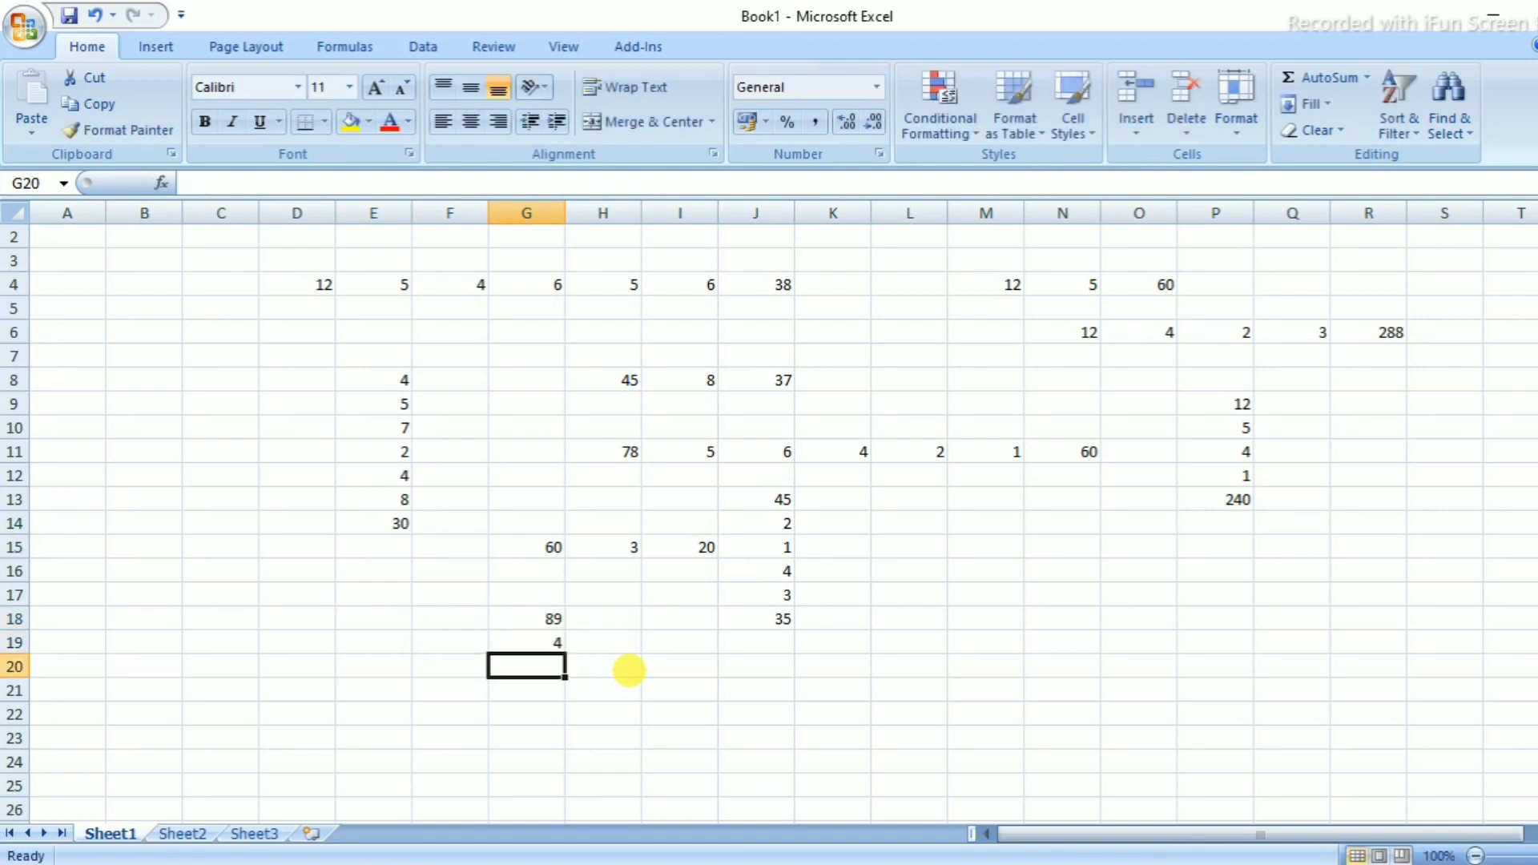
Enter =(G18/G19) in G20 so it shows 22.25
text(=()
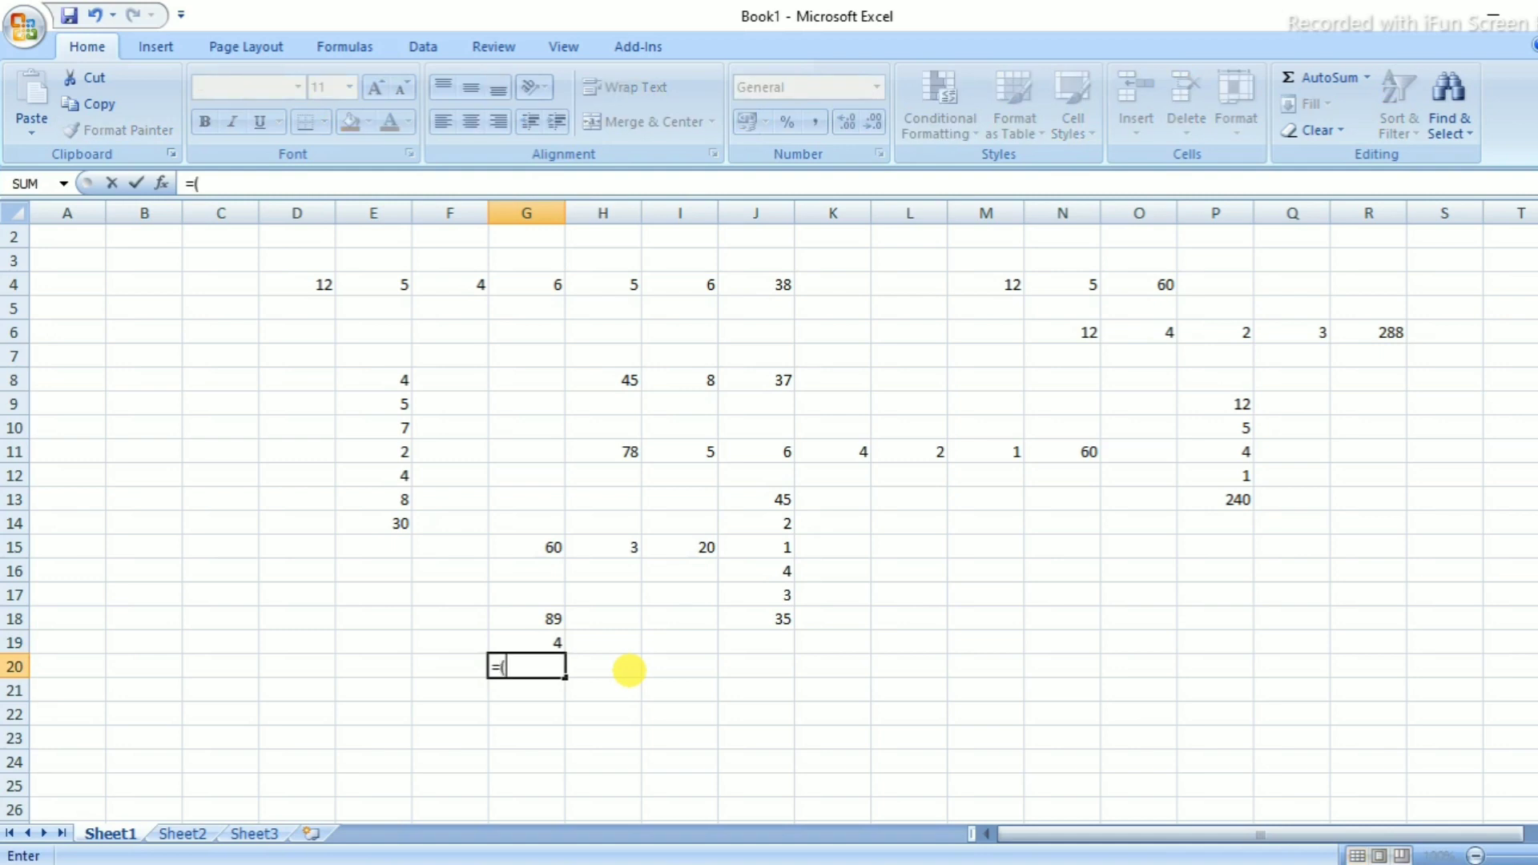
click(545, 623)
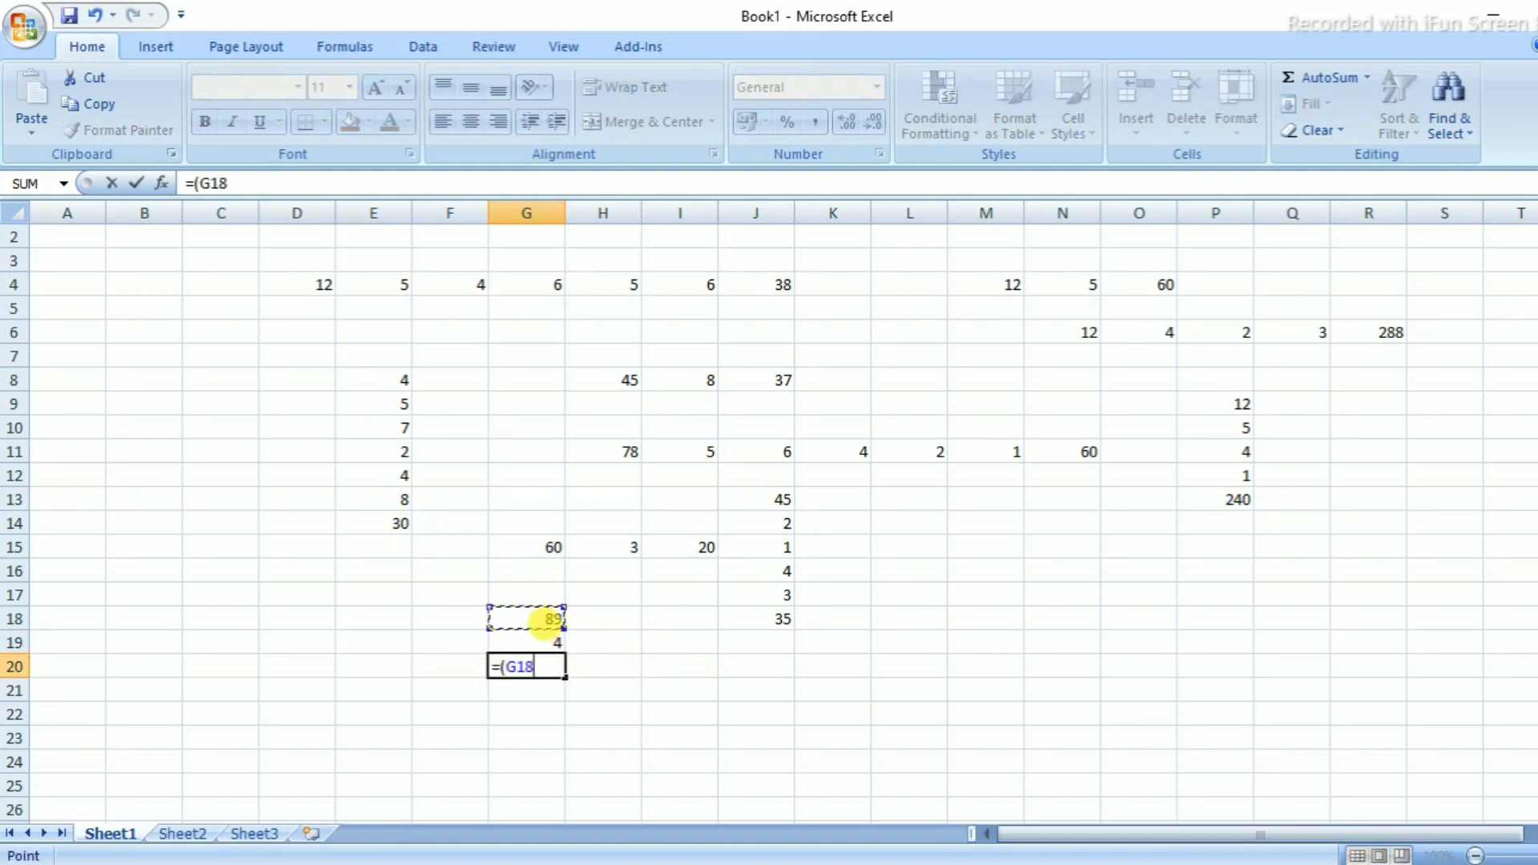
text(/)
click(533, 643)
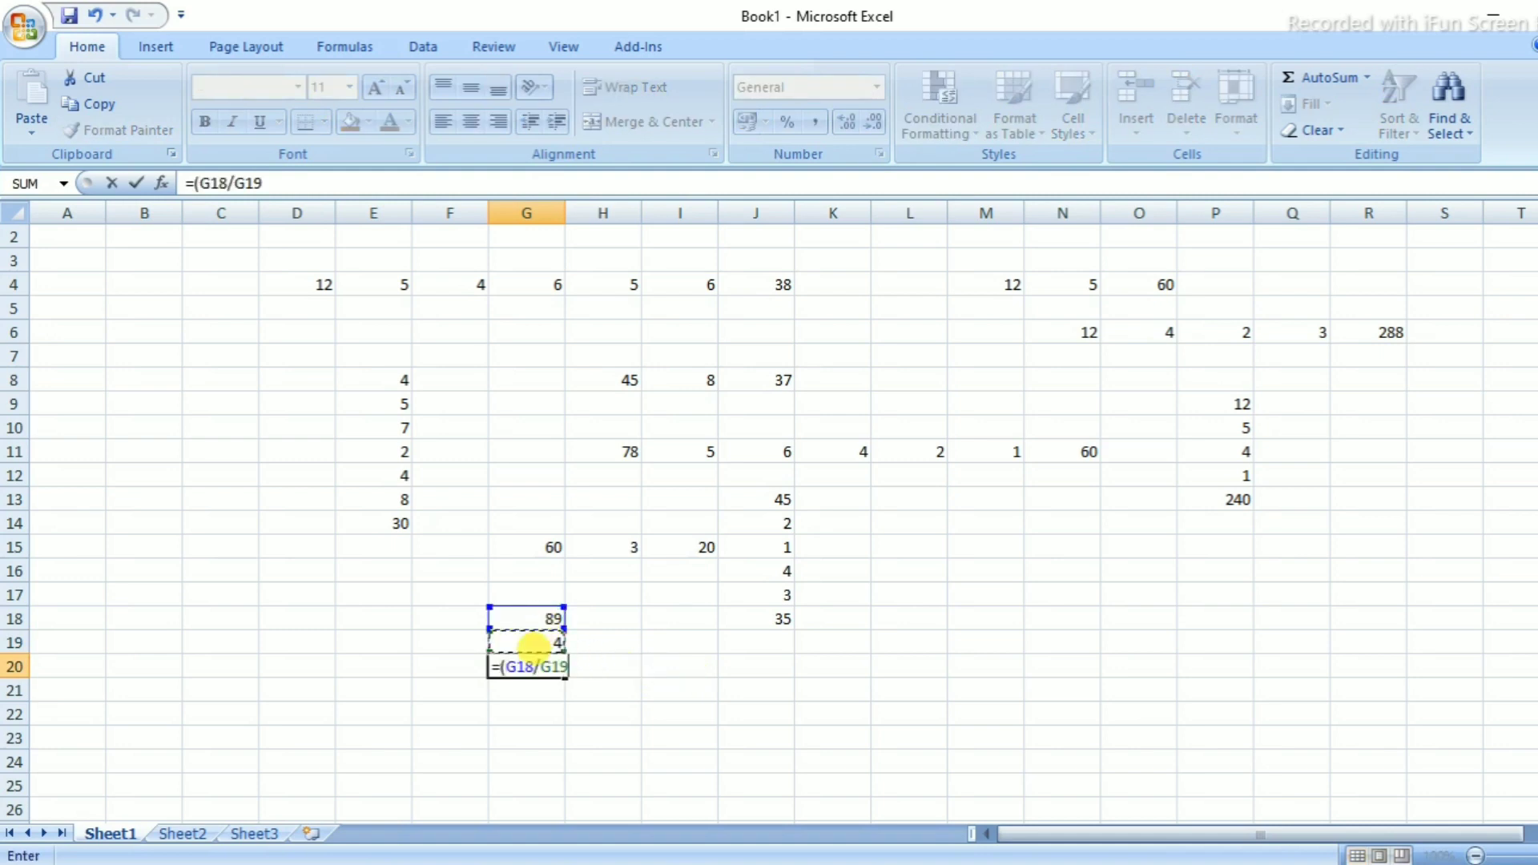
text())
key(Return)
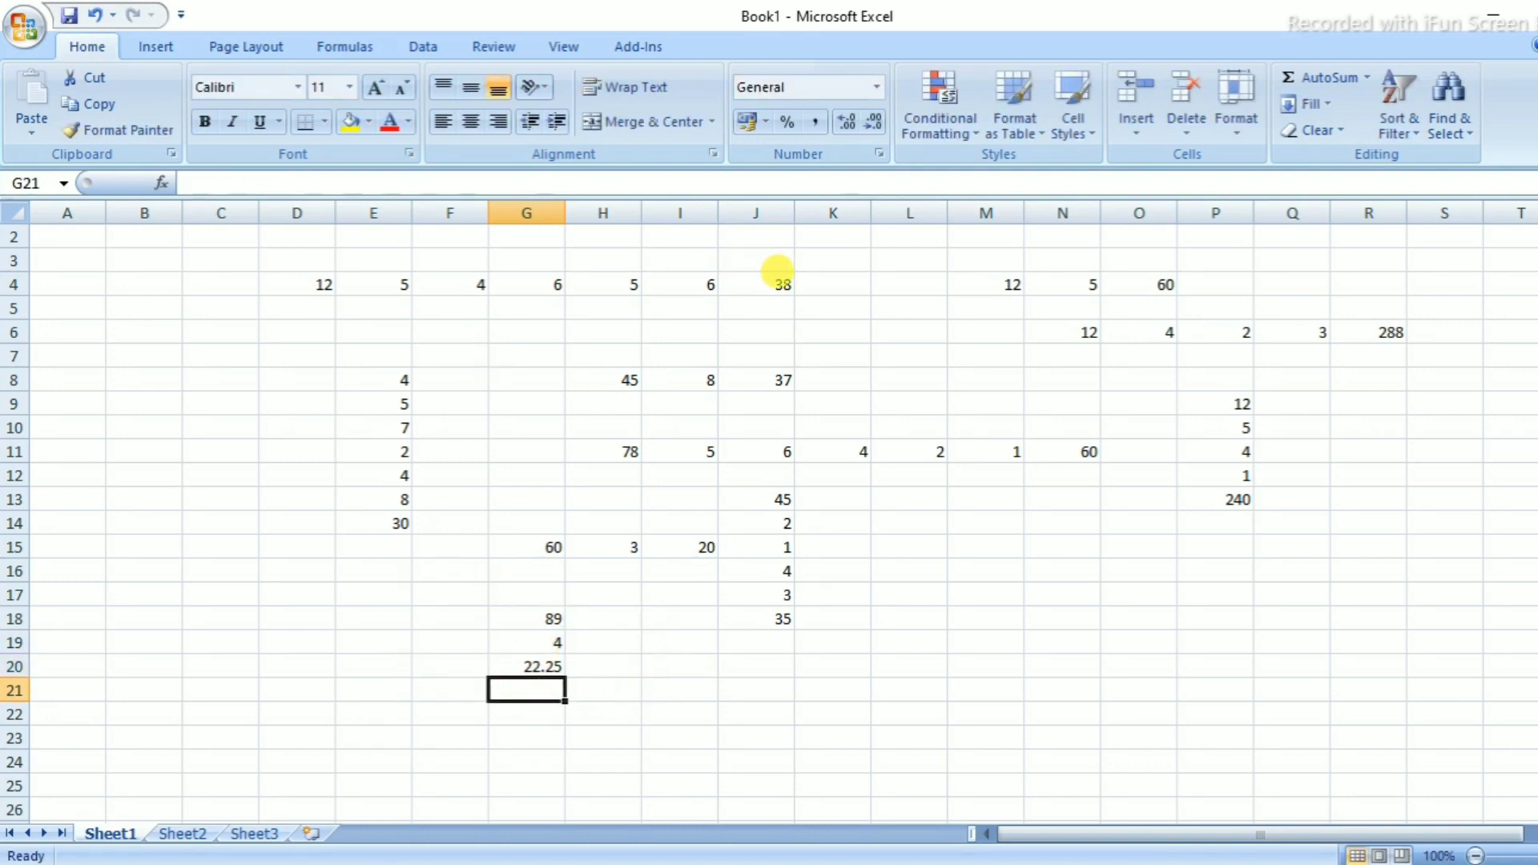
click(760, 290)
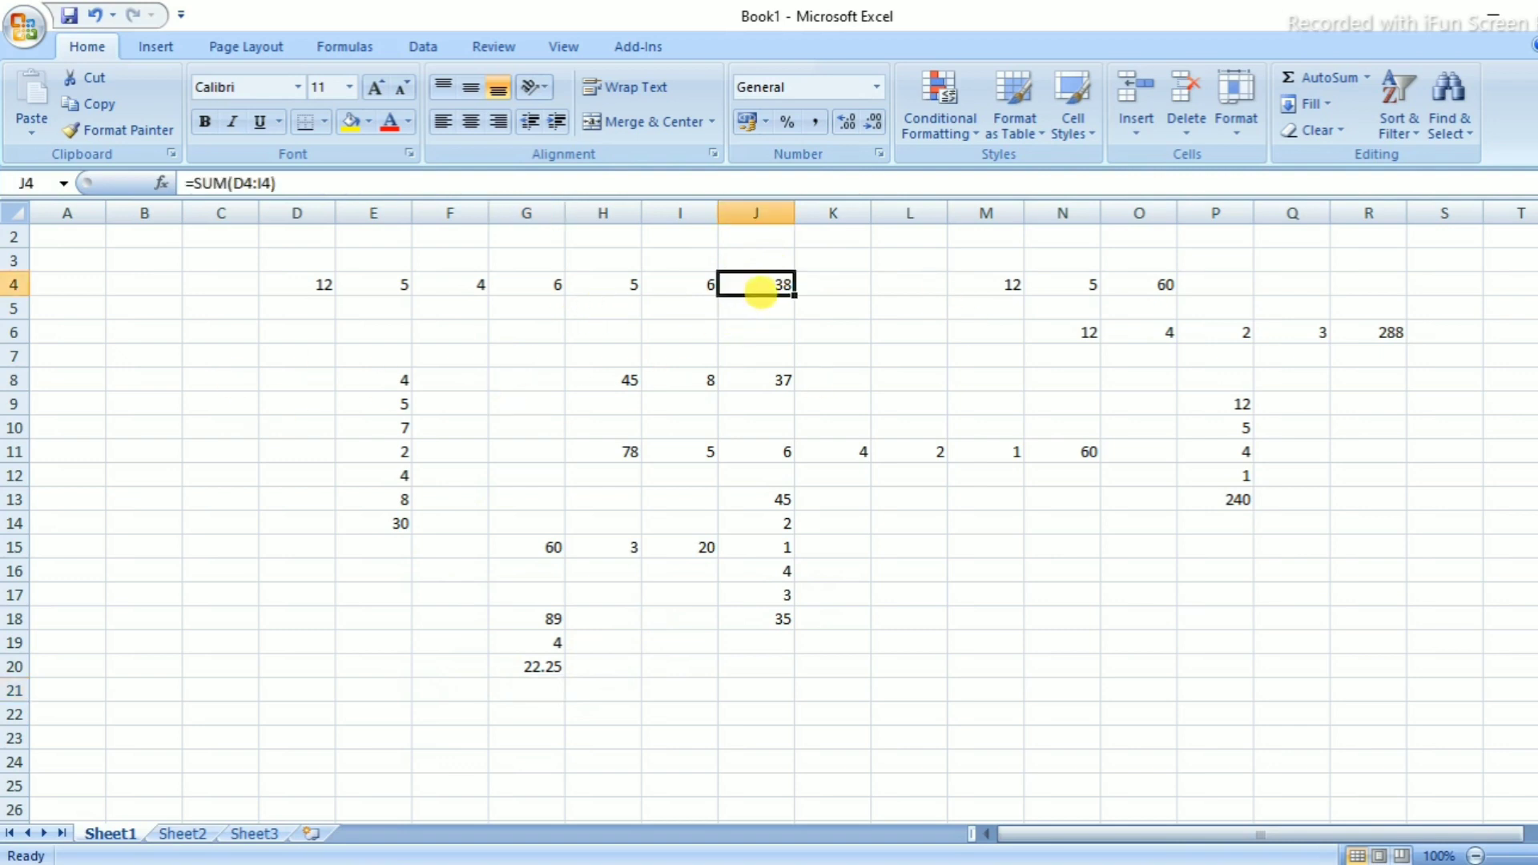
click(376, 524)
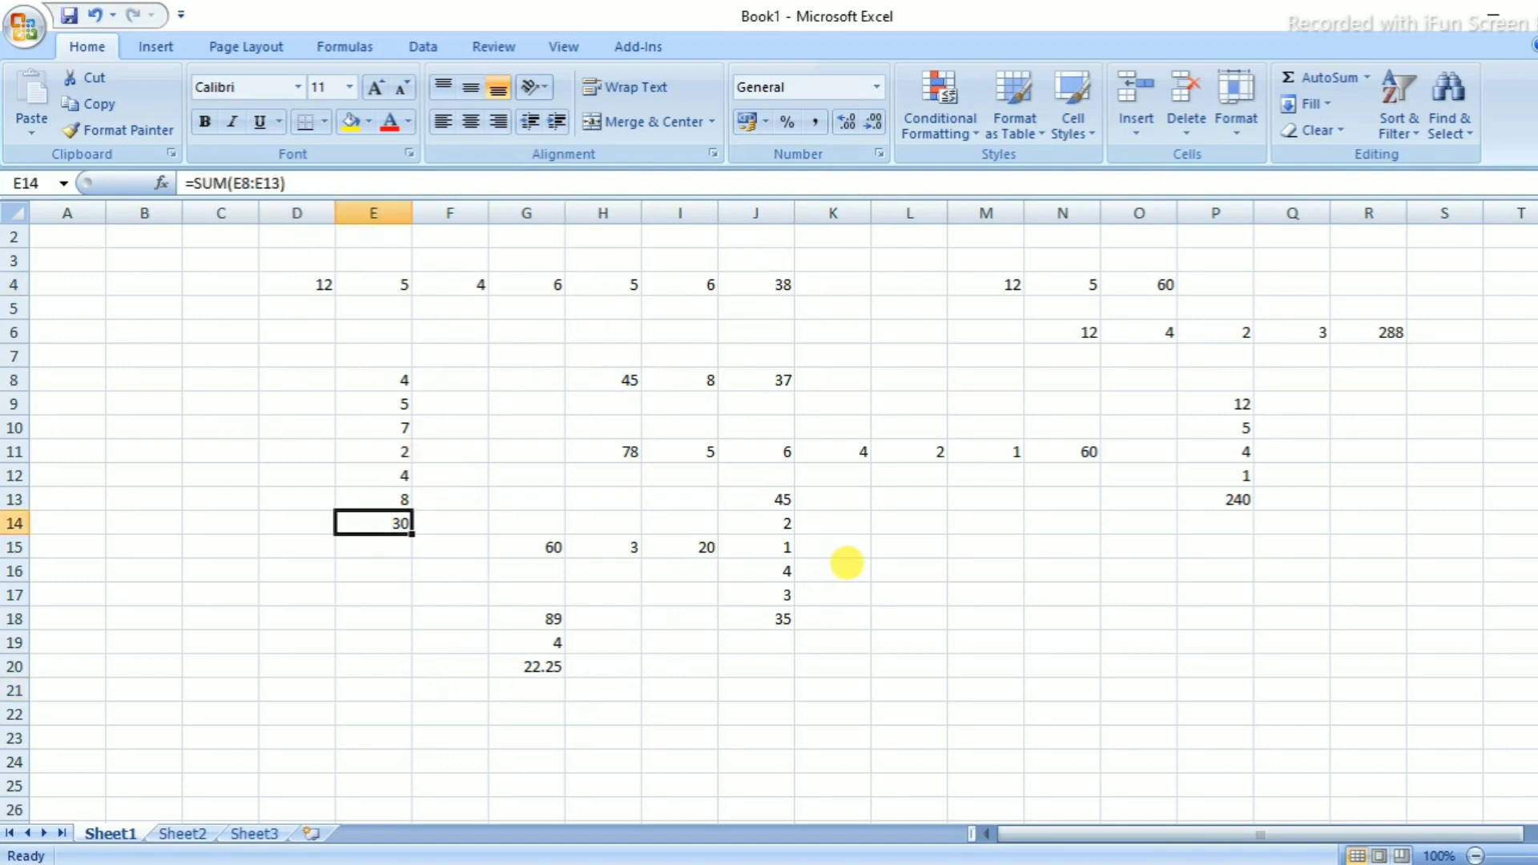
click(784, 456)
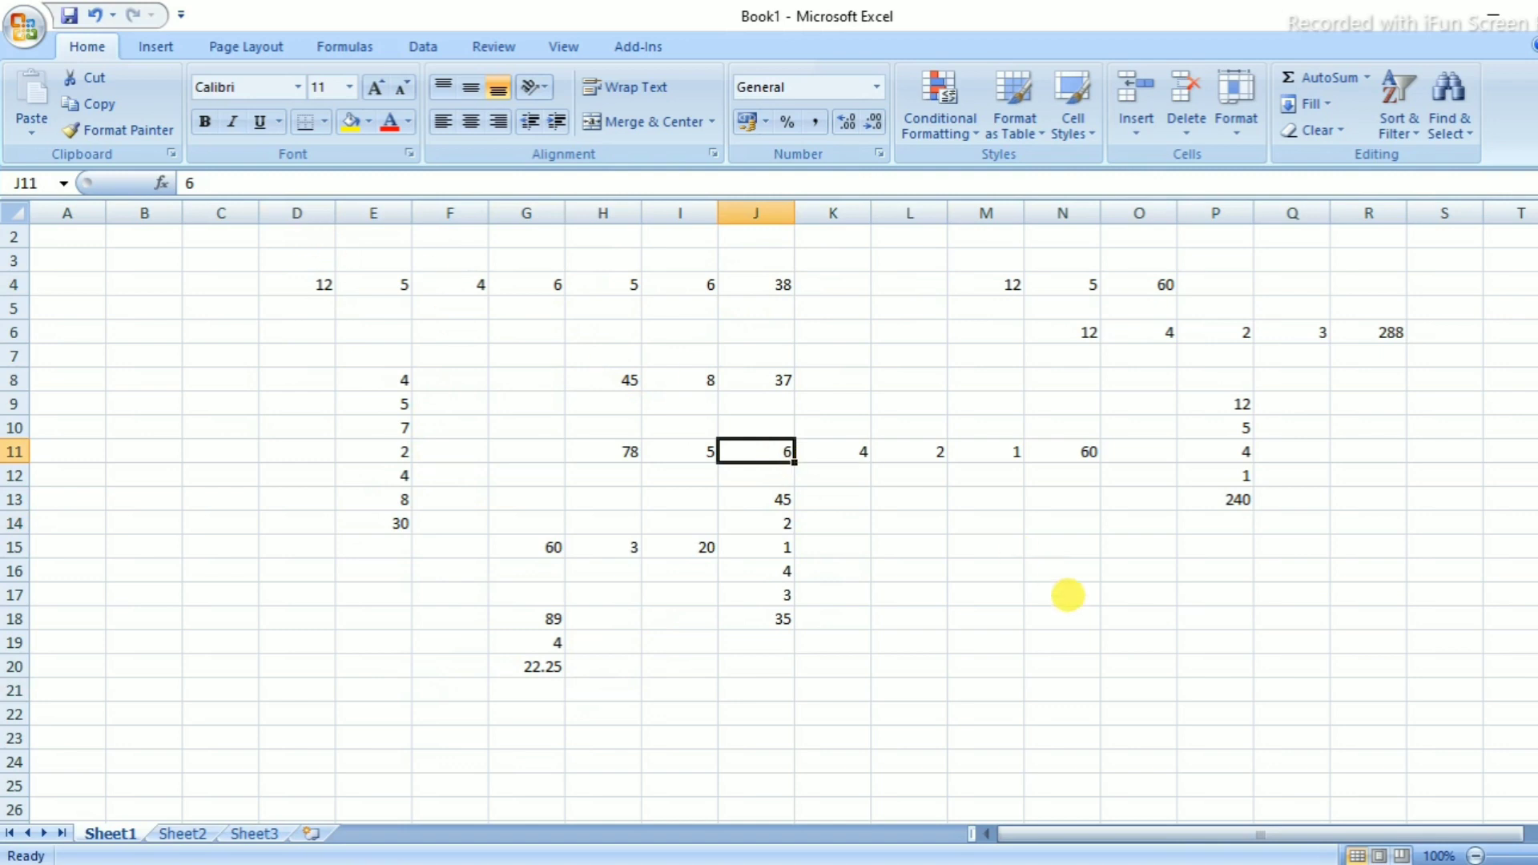
click(1074, 670)
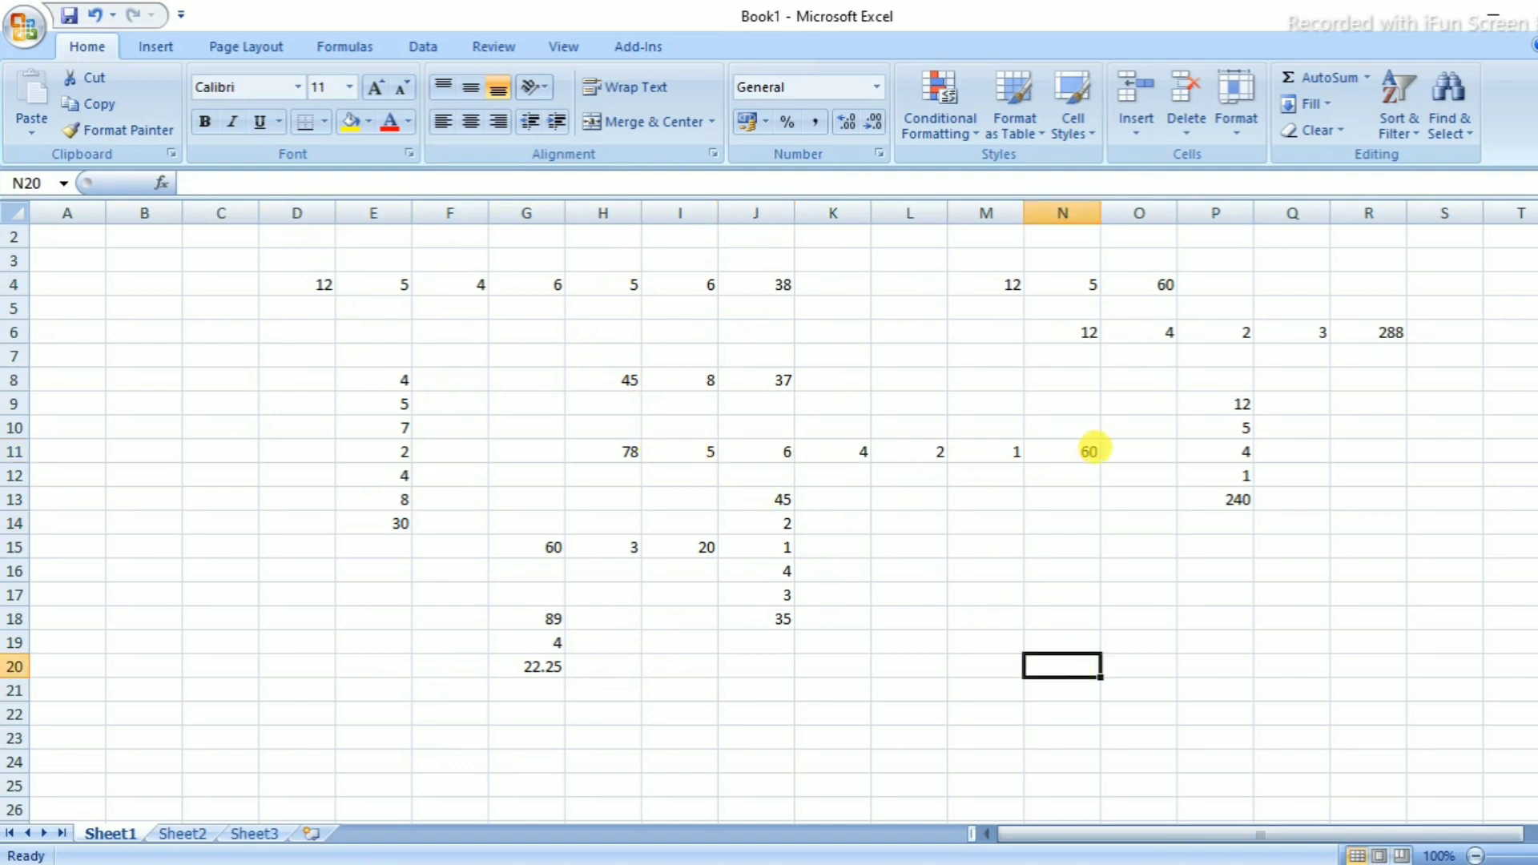
click(1092, 450)
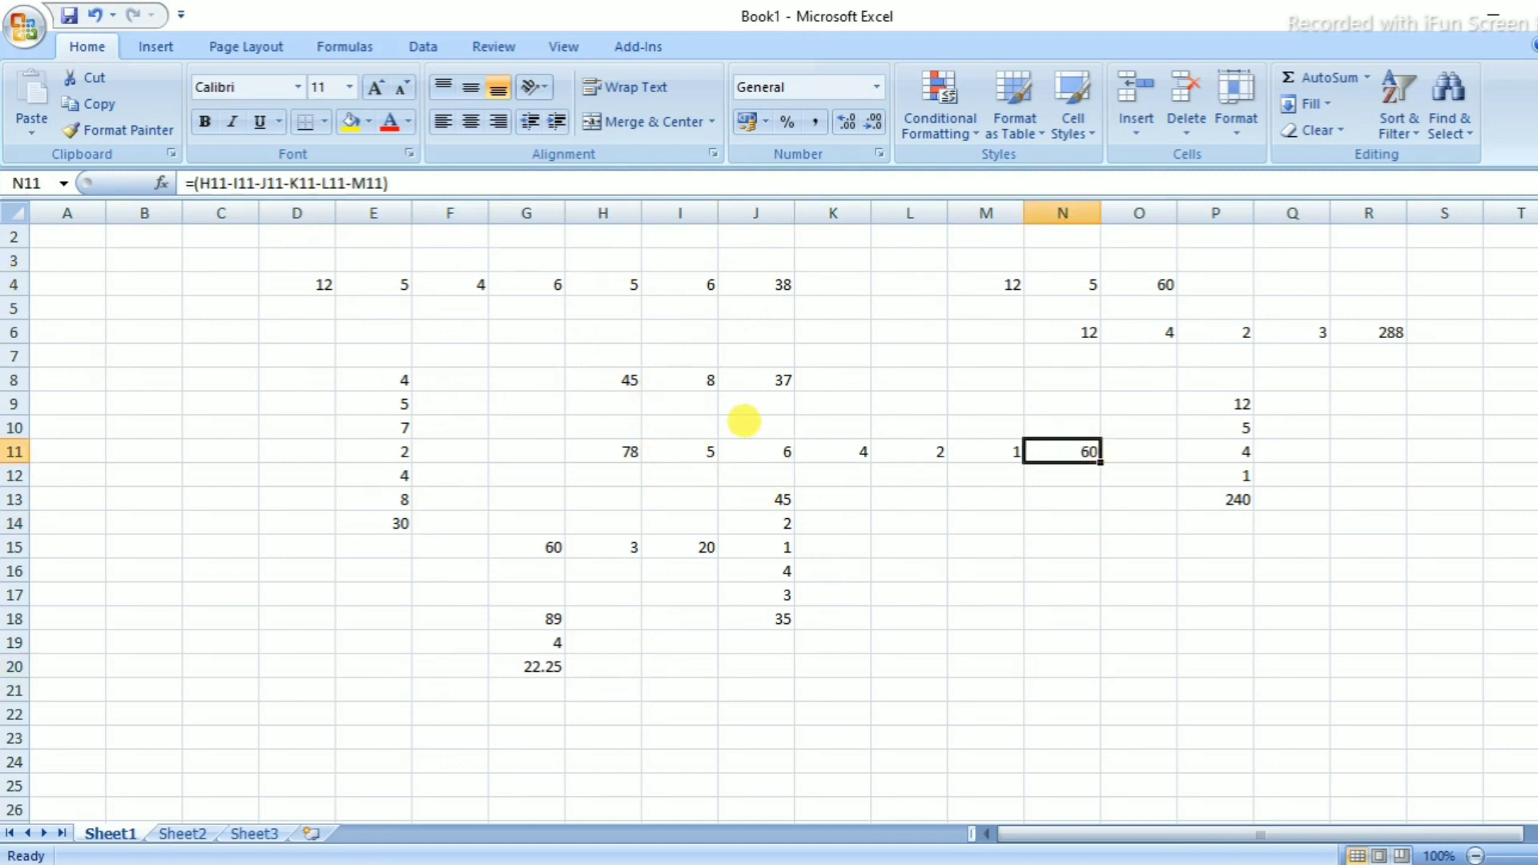
click(1366, 335)
click(1163, 287)
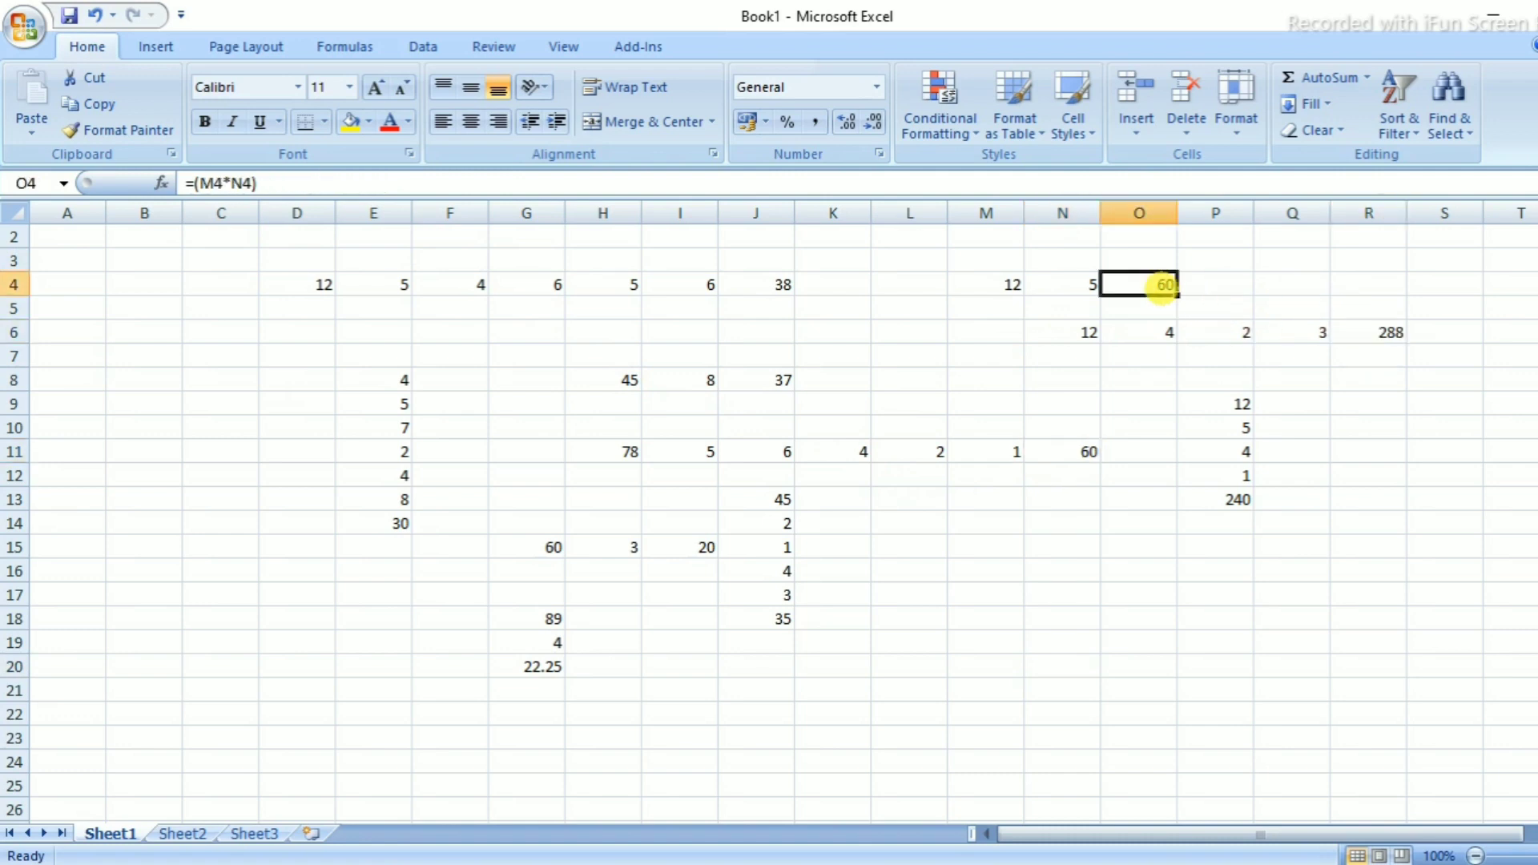
click(1244, 497)
click(522, 665)
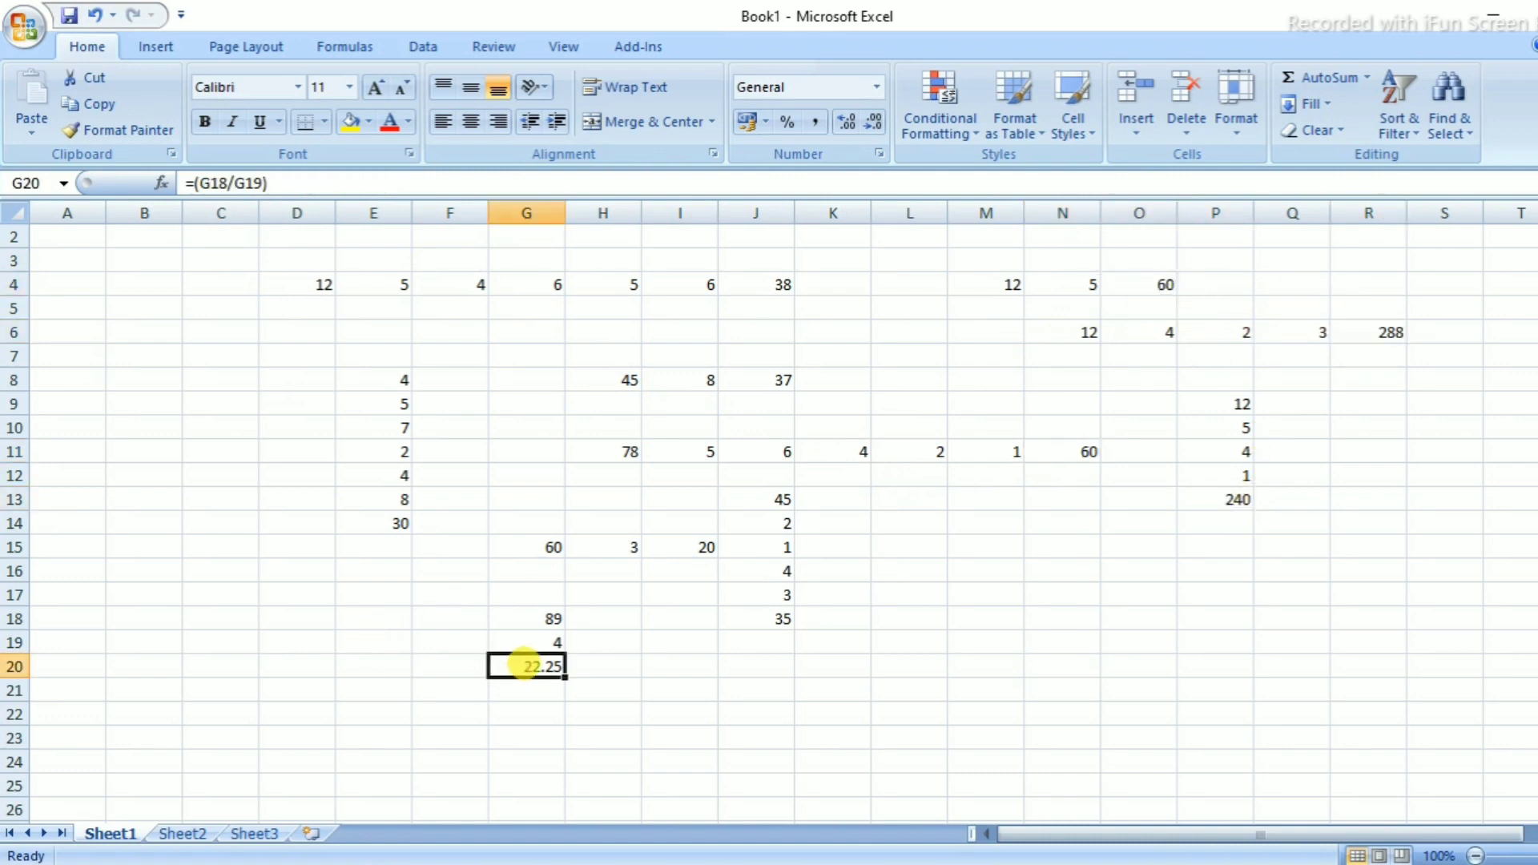
click(759, 285)
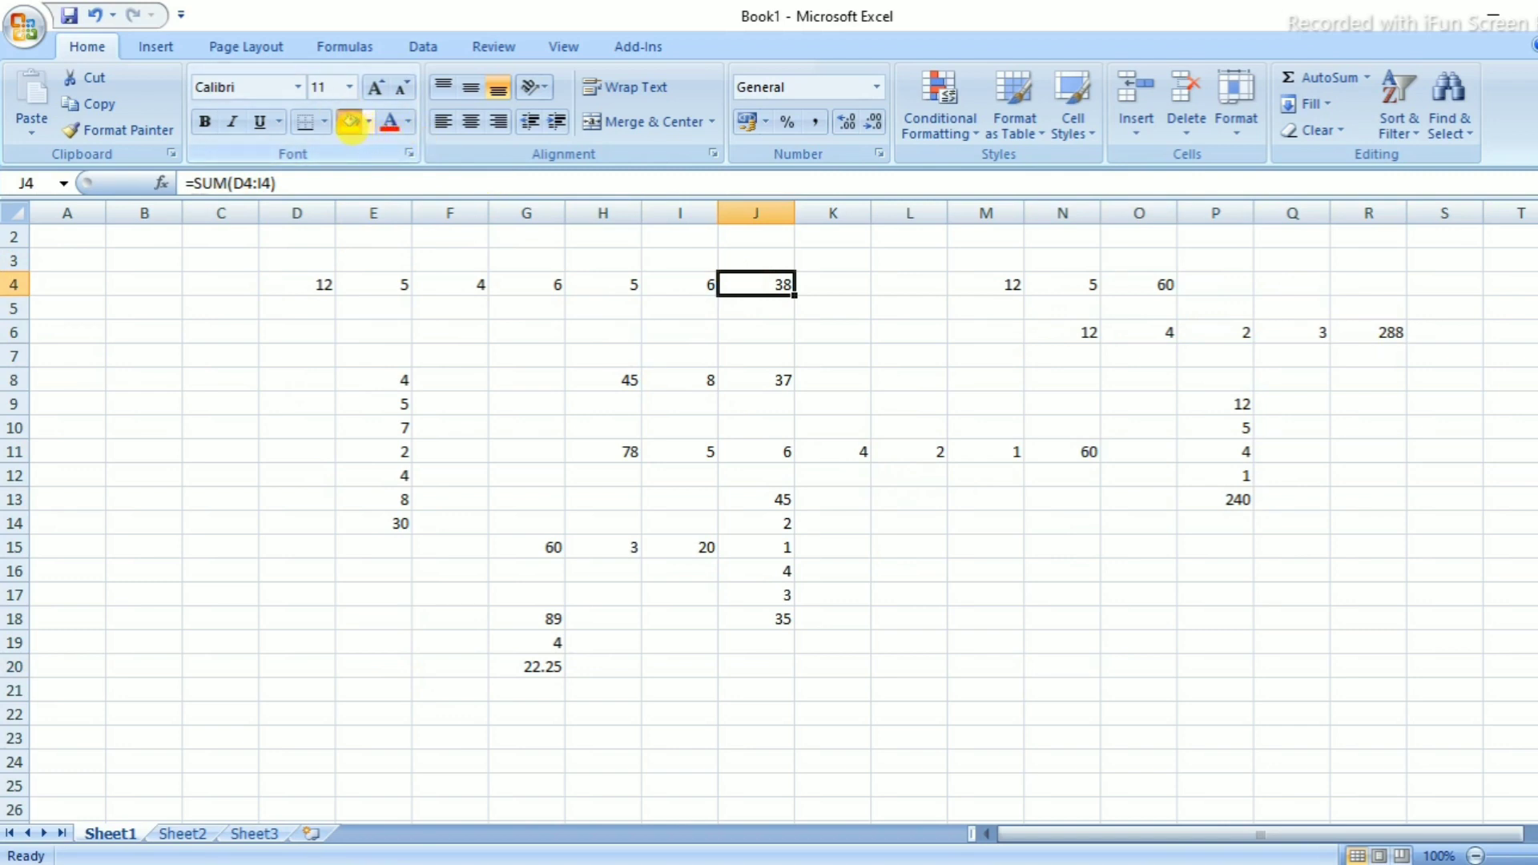
Fill the formula results in J4, O4 and R6 with yellow
click(350, 121)
click(1164, 285)
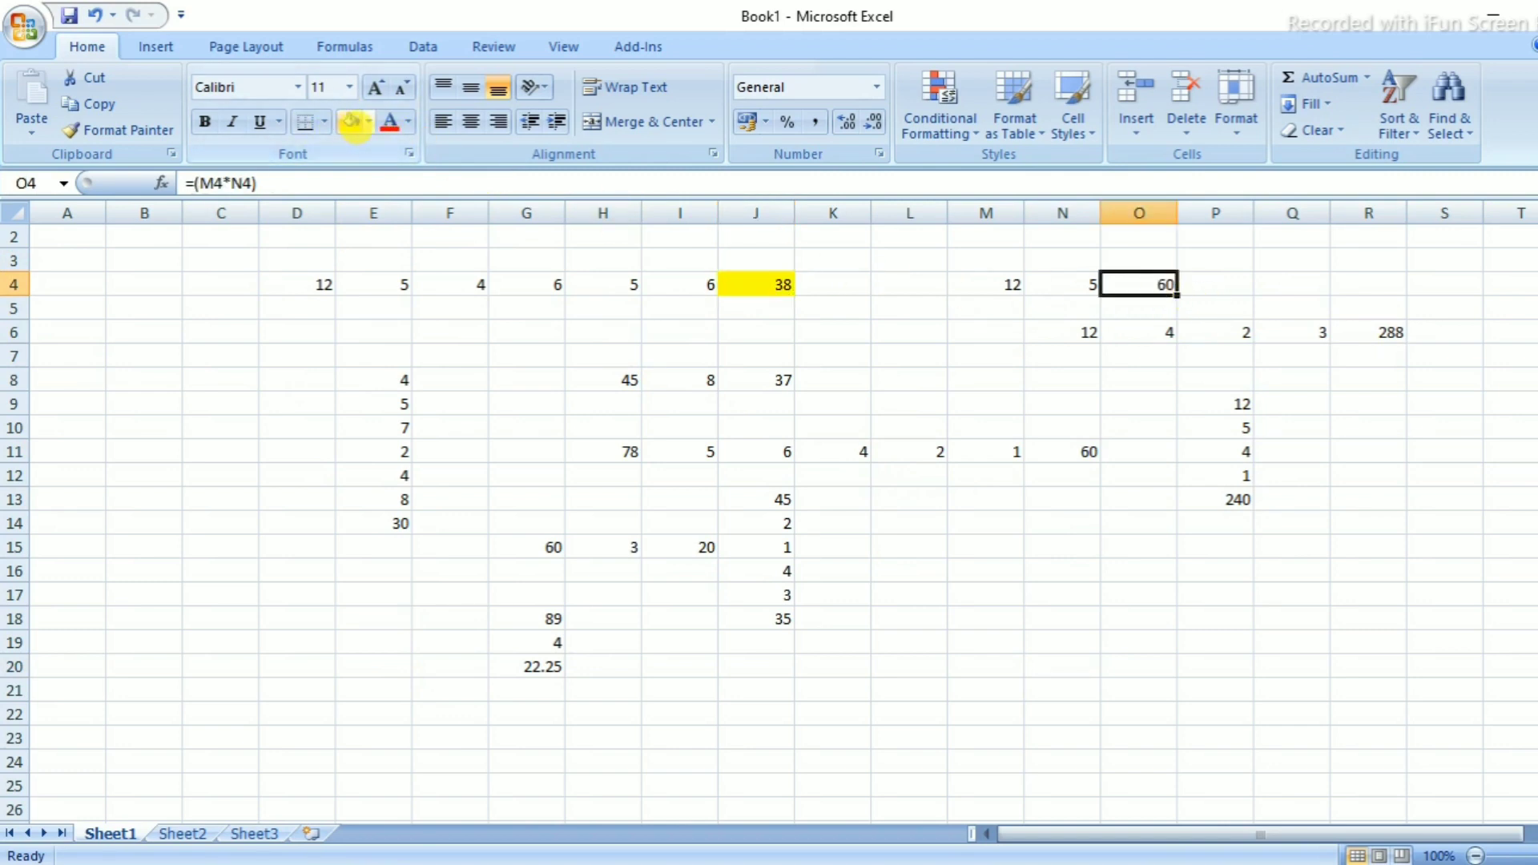
click(352, 122)
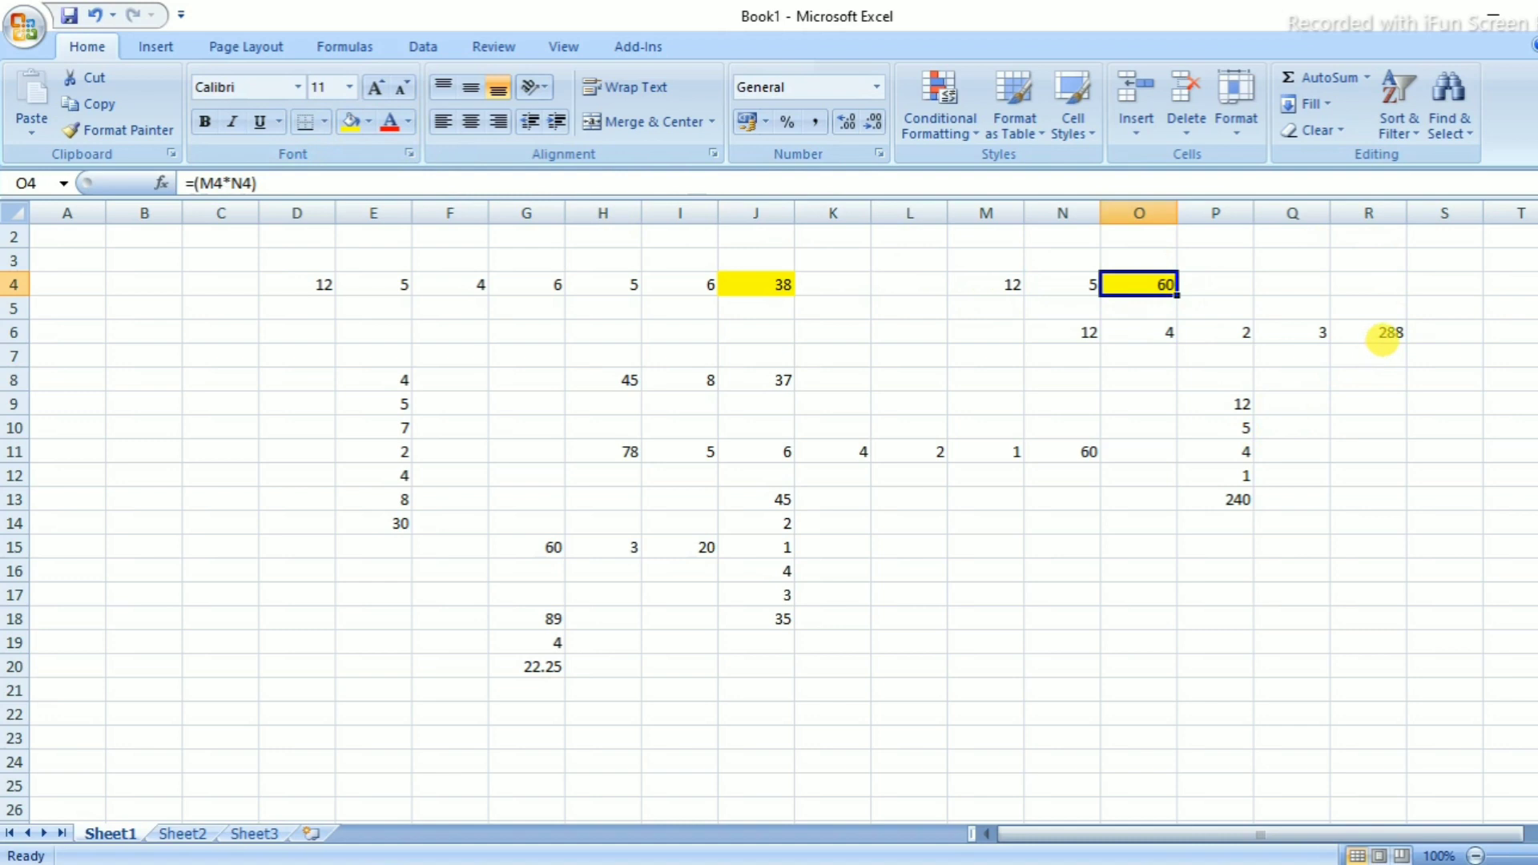
click(1384, 333)
click(347, 125)
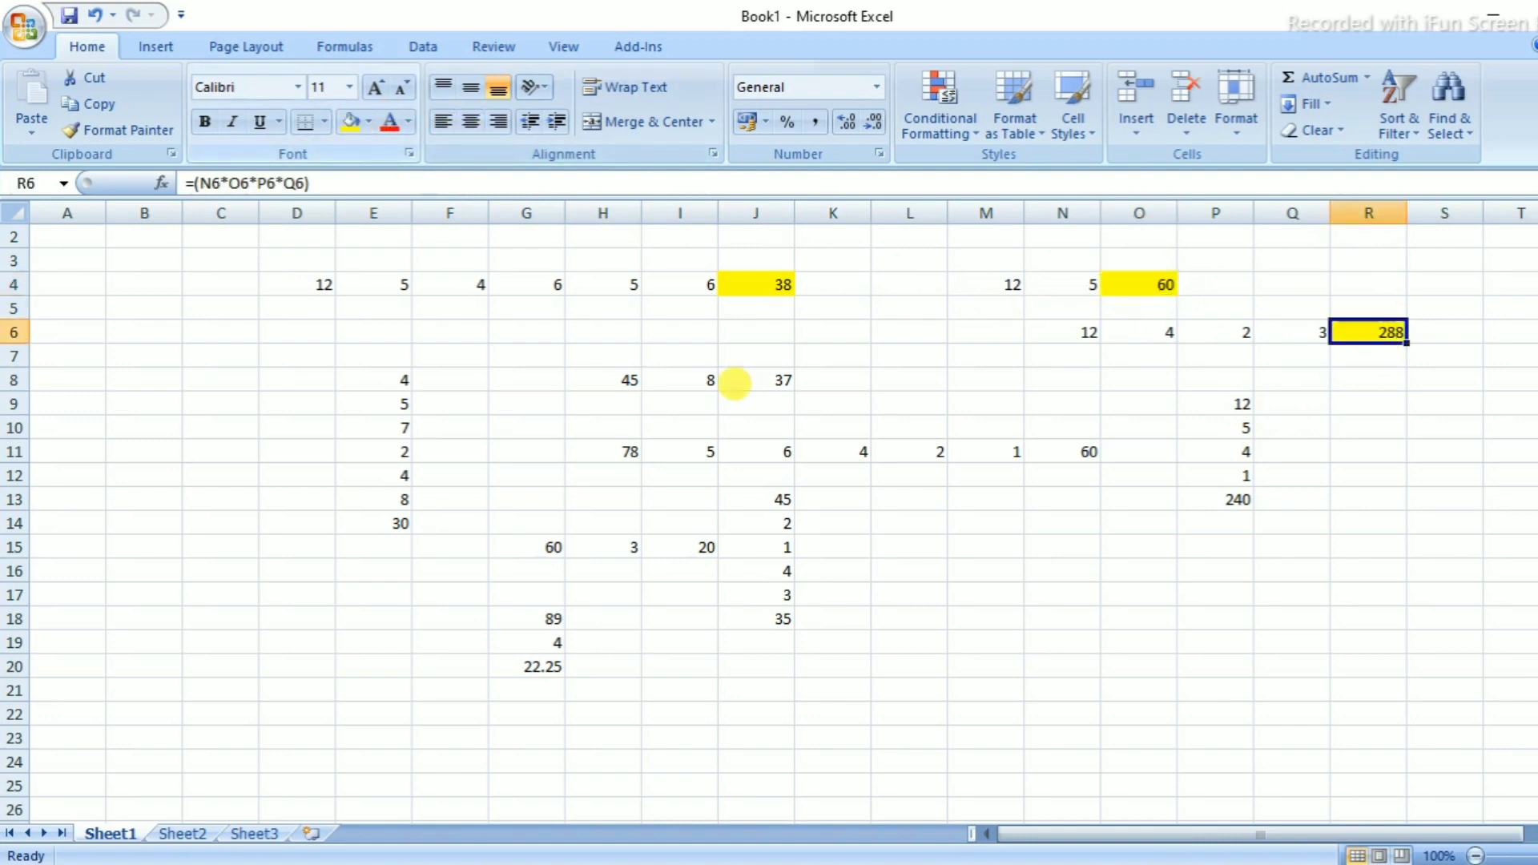
Leave E14 unfilled and fill the results in N11 and J8 yellow
click(401, 522)
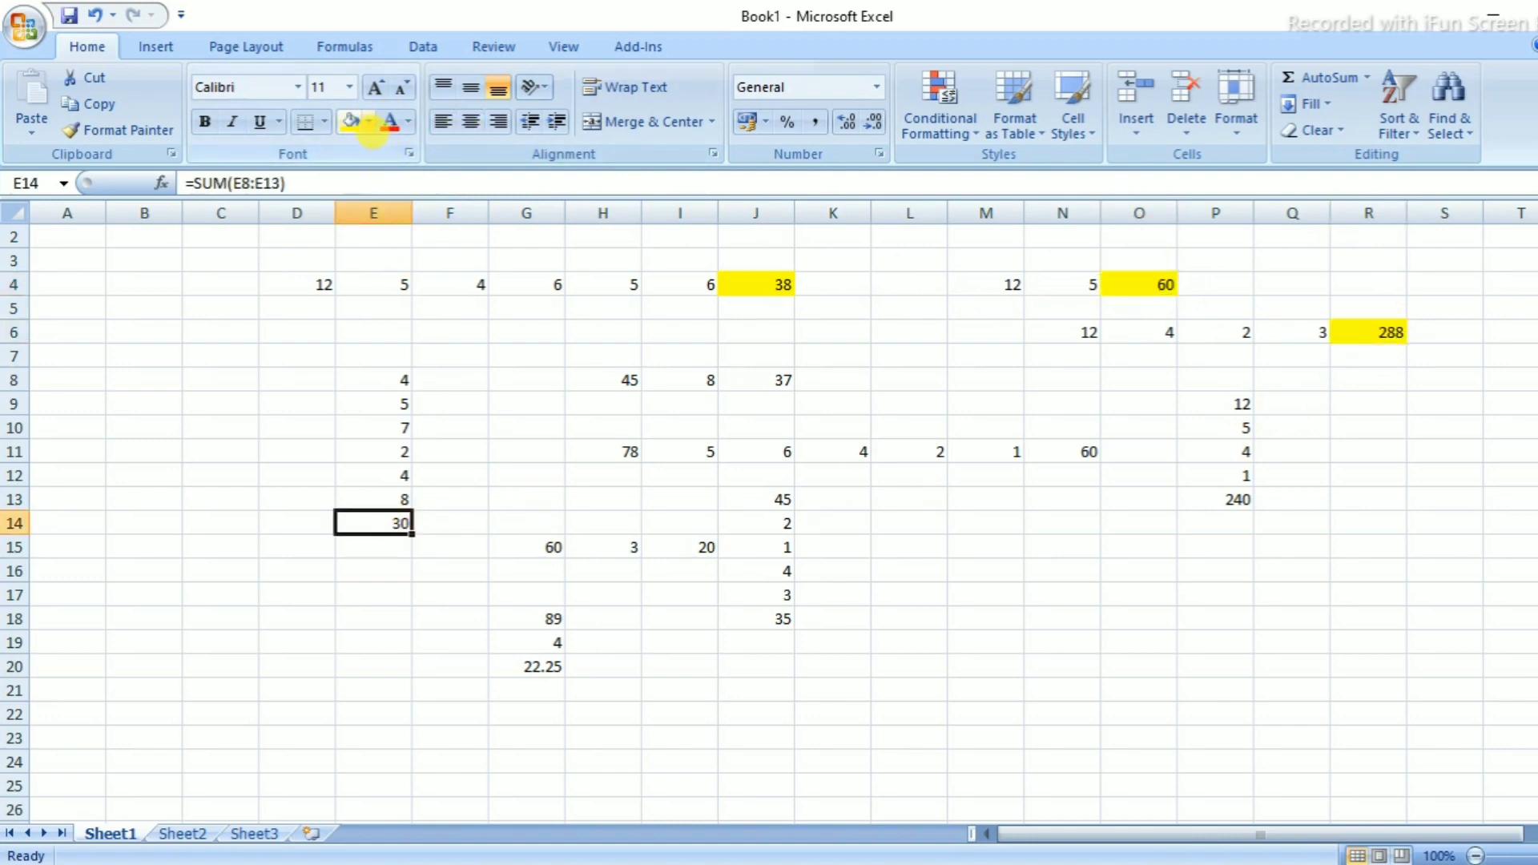
click(370, 123)
click(254, 300)
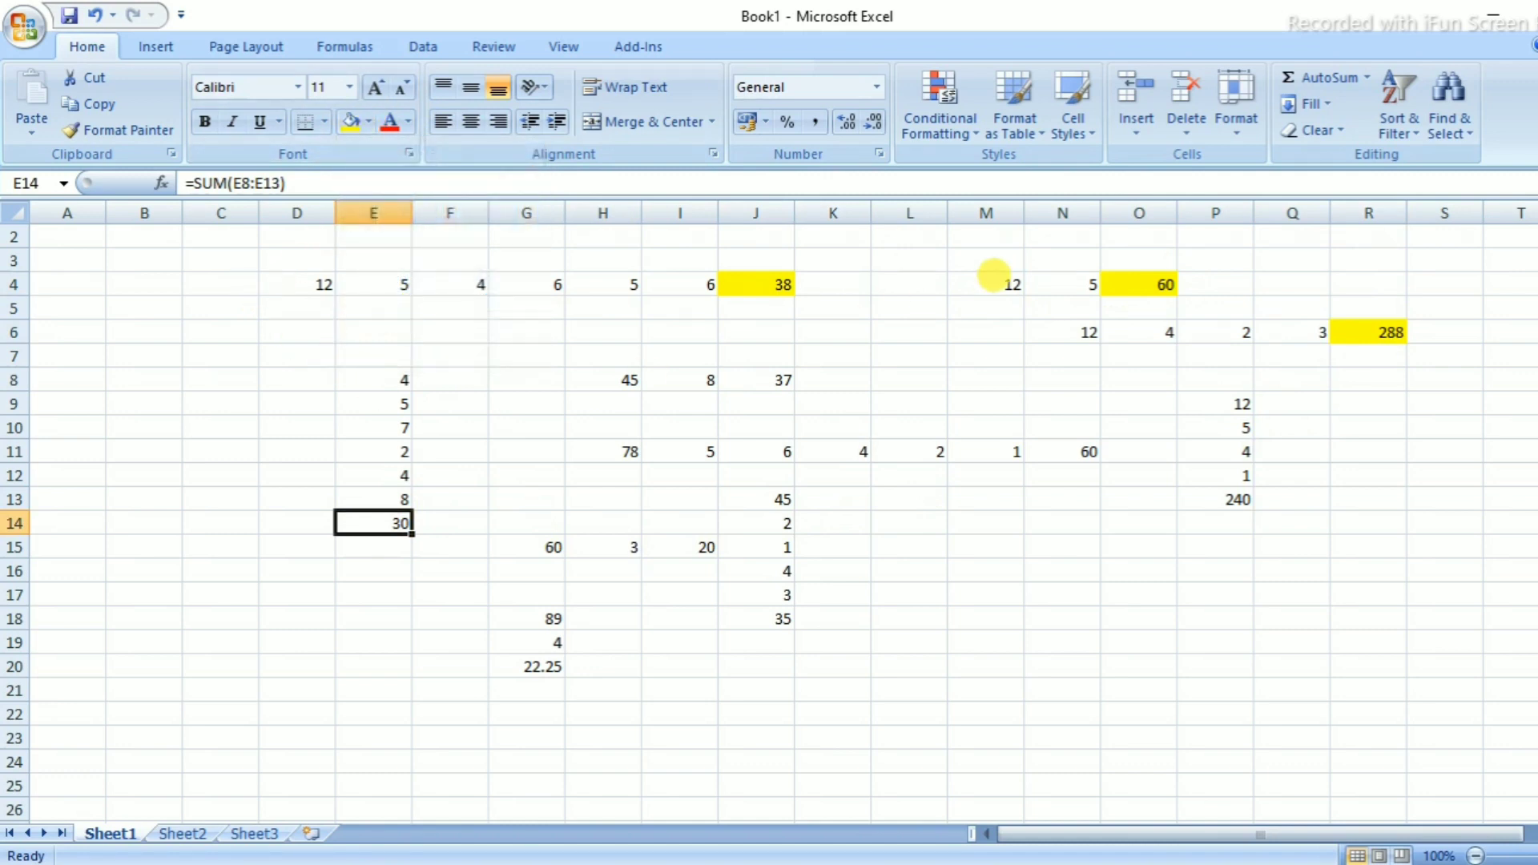
click(1089, 448)
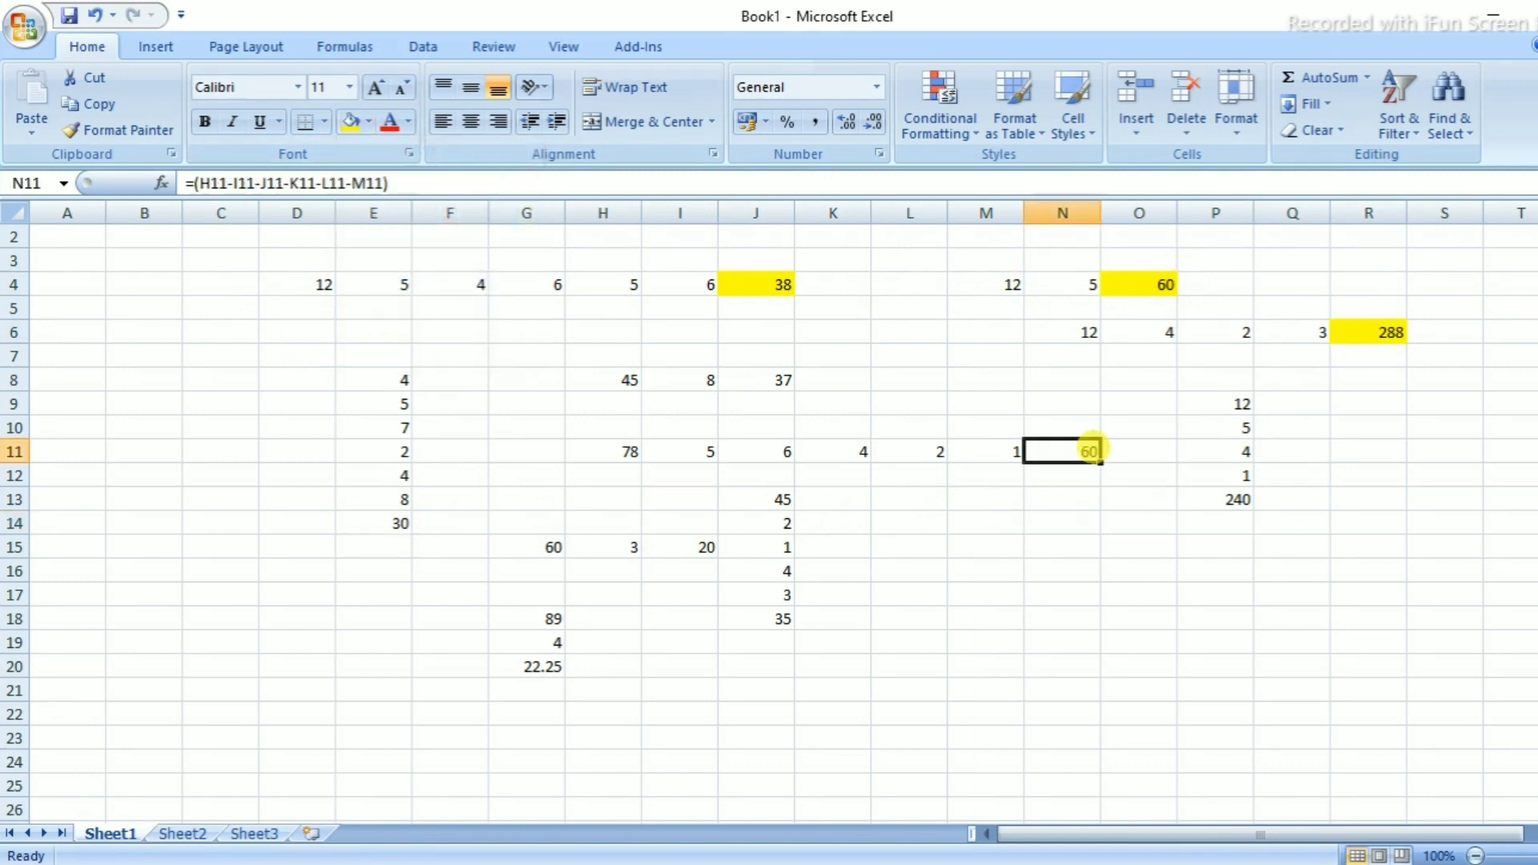
click(350, 122)
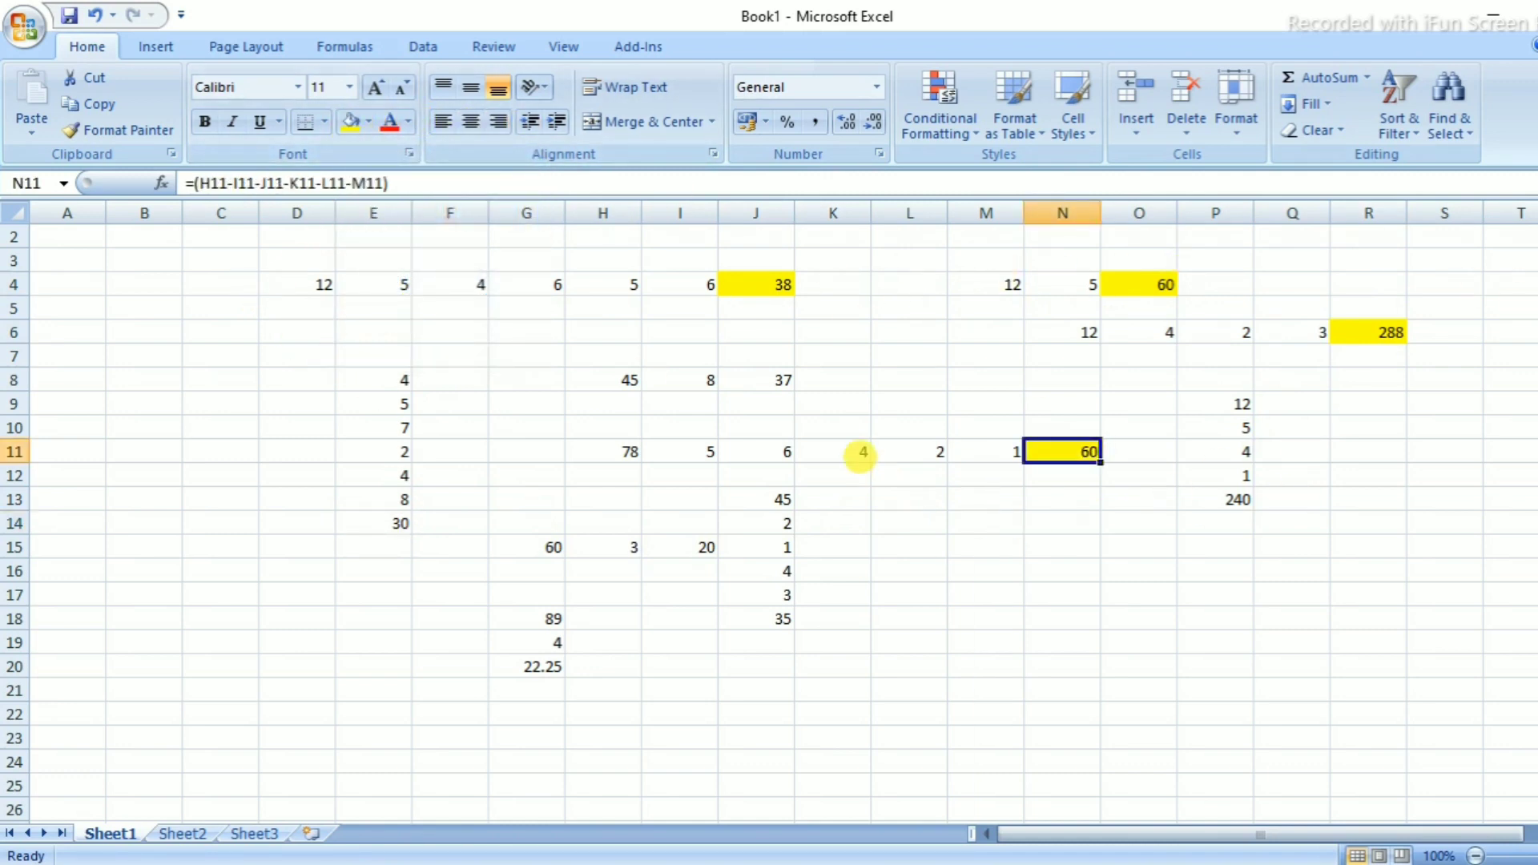
click(777, 381)
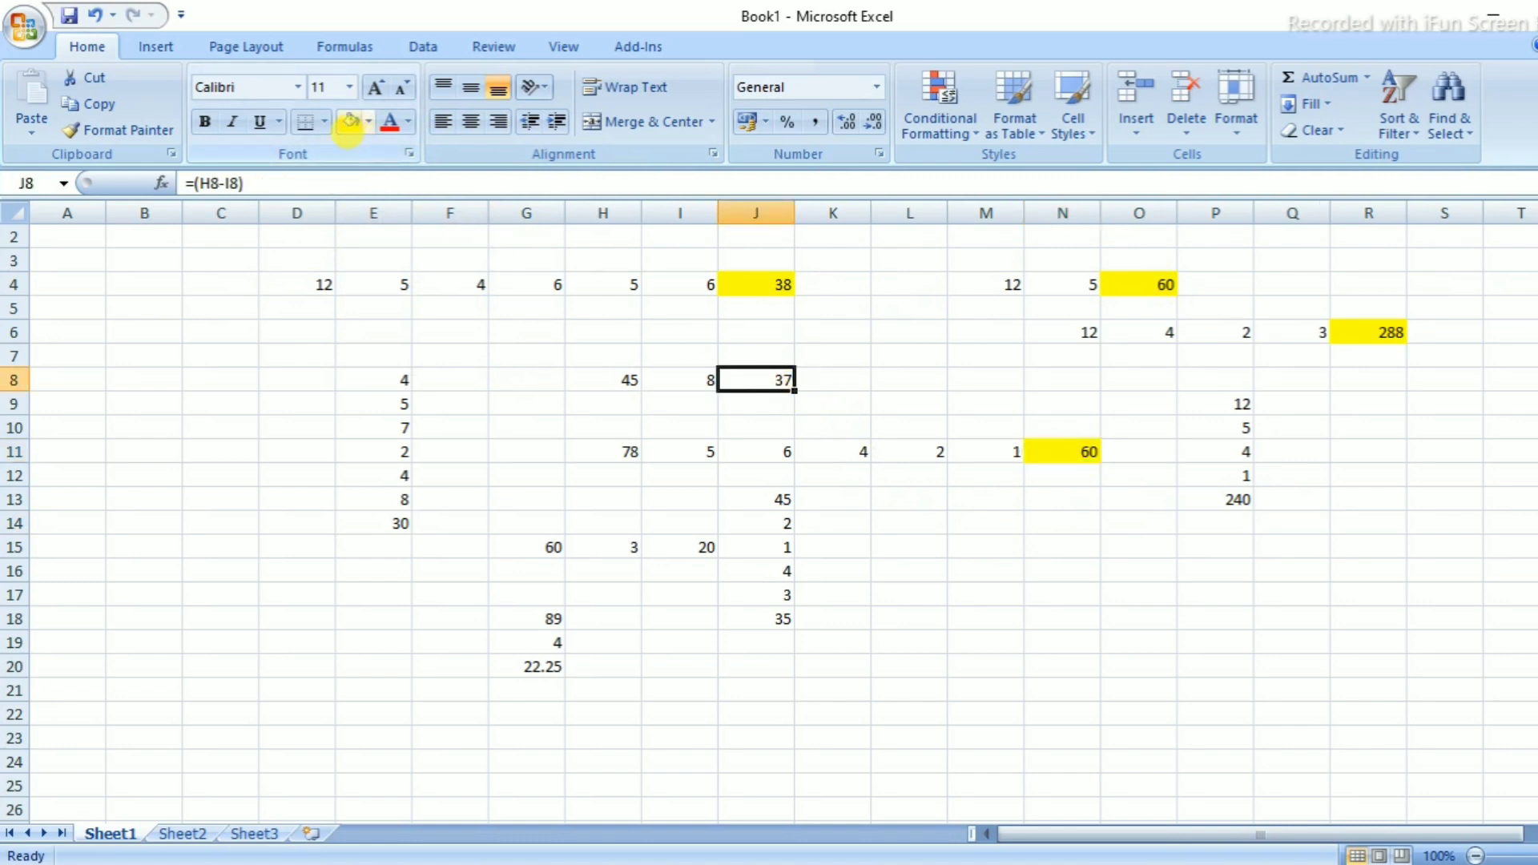
click(350, 122)
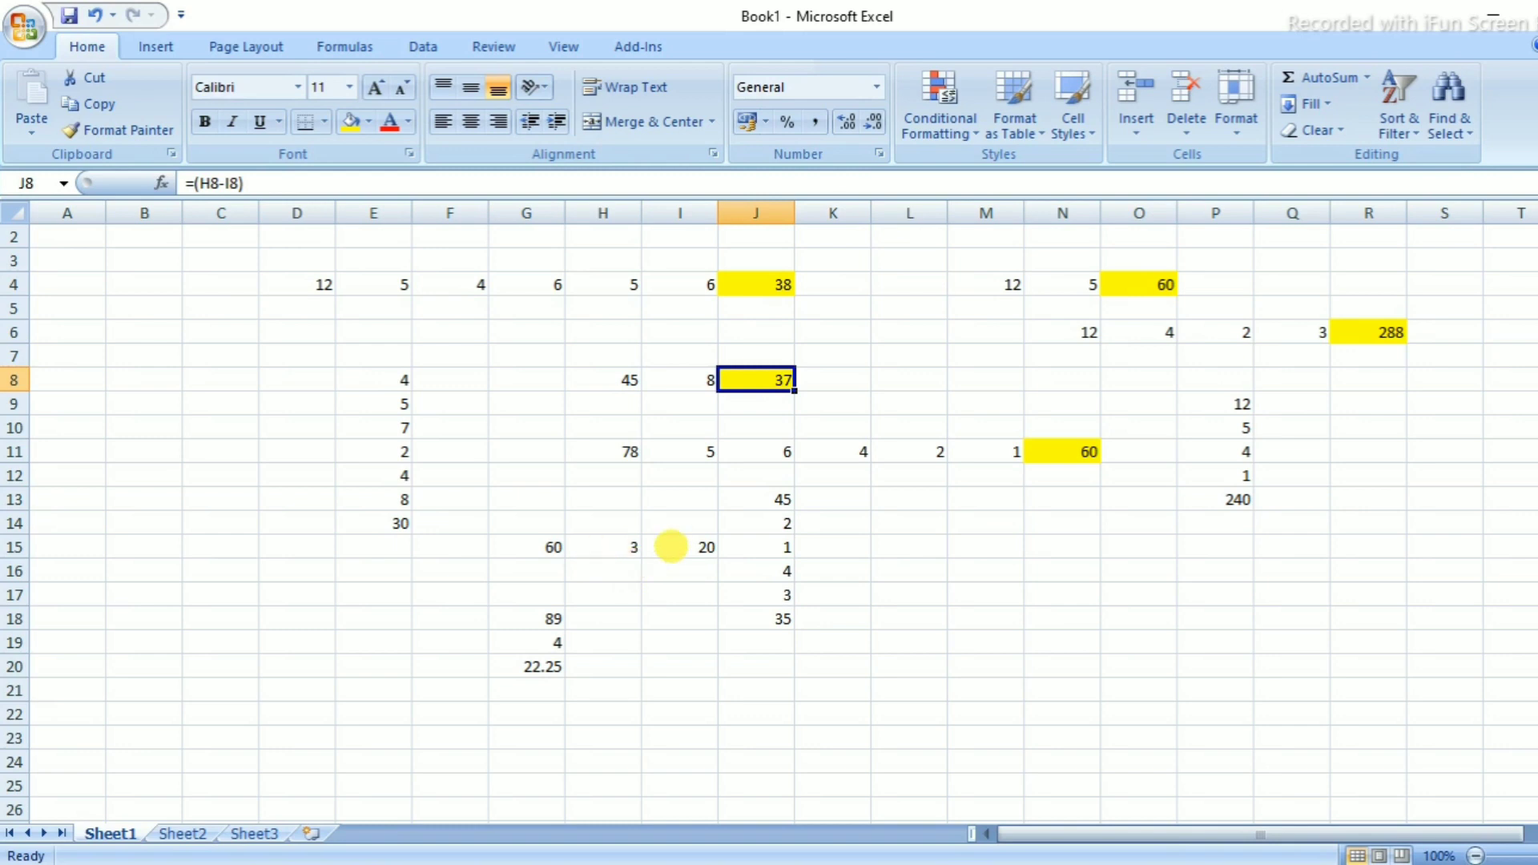
Undo the red fill applied to I15 so it keeps its yellow fill
click(705, 547)
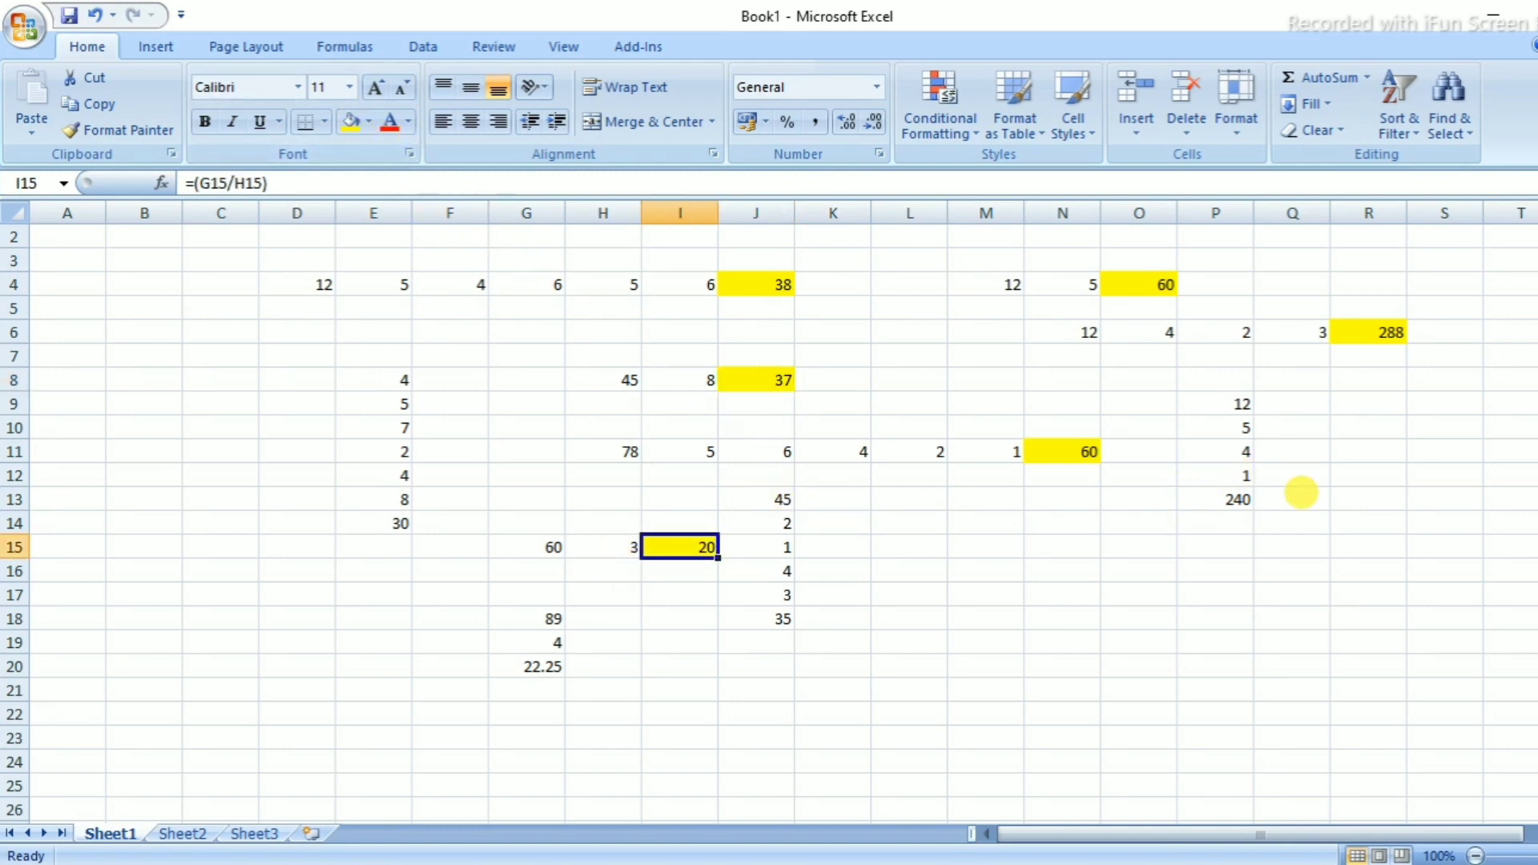
click(369, 122)
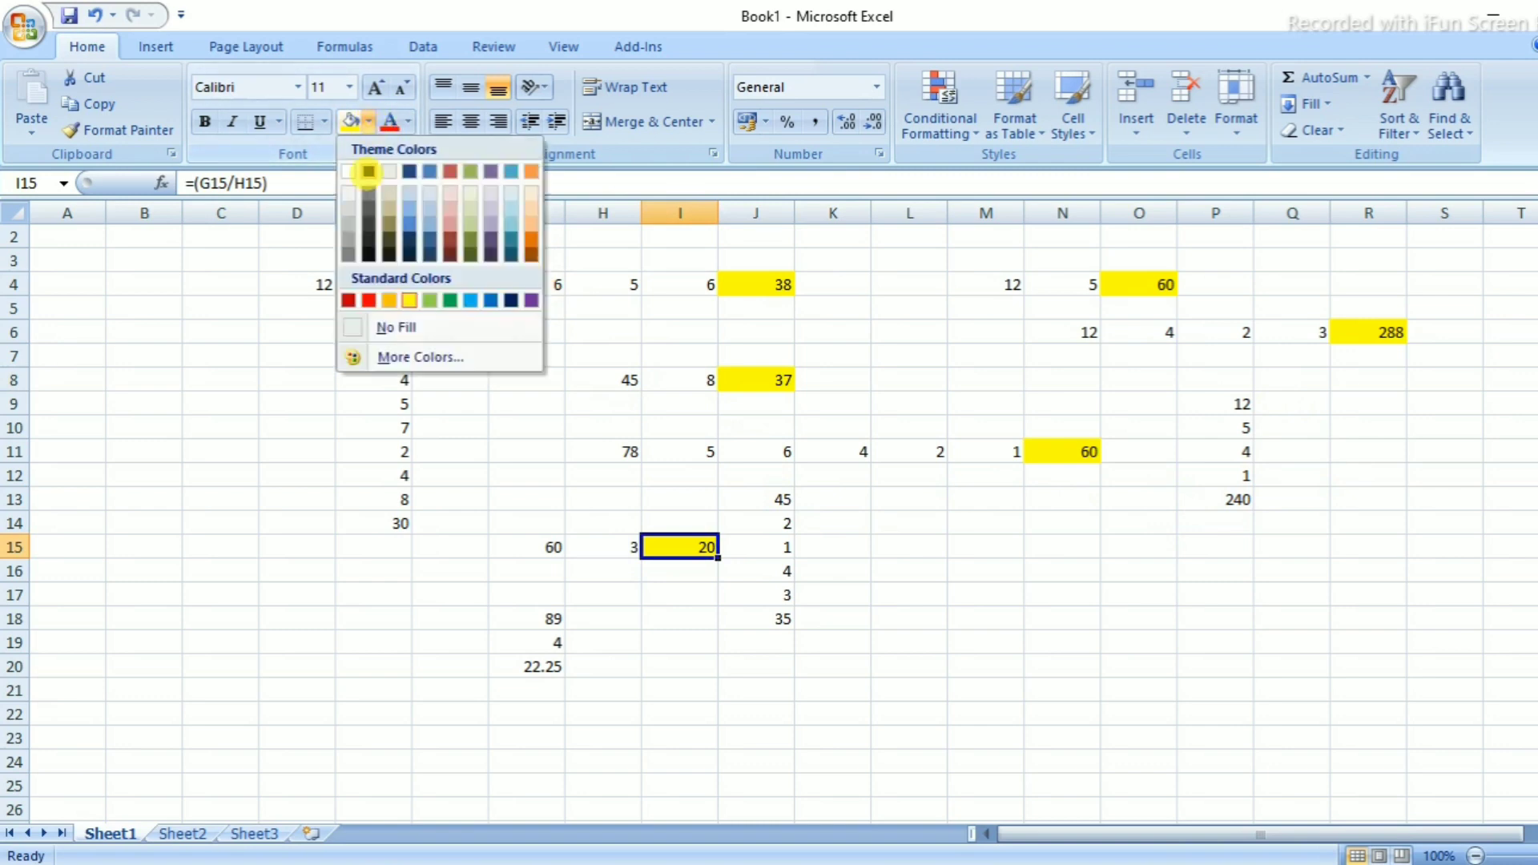
click(348, 300)
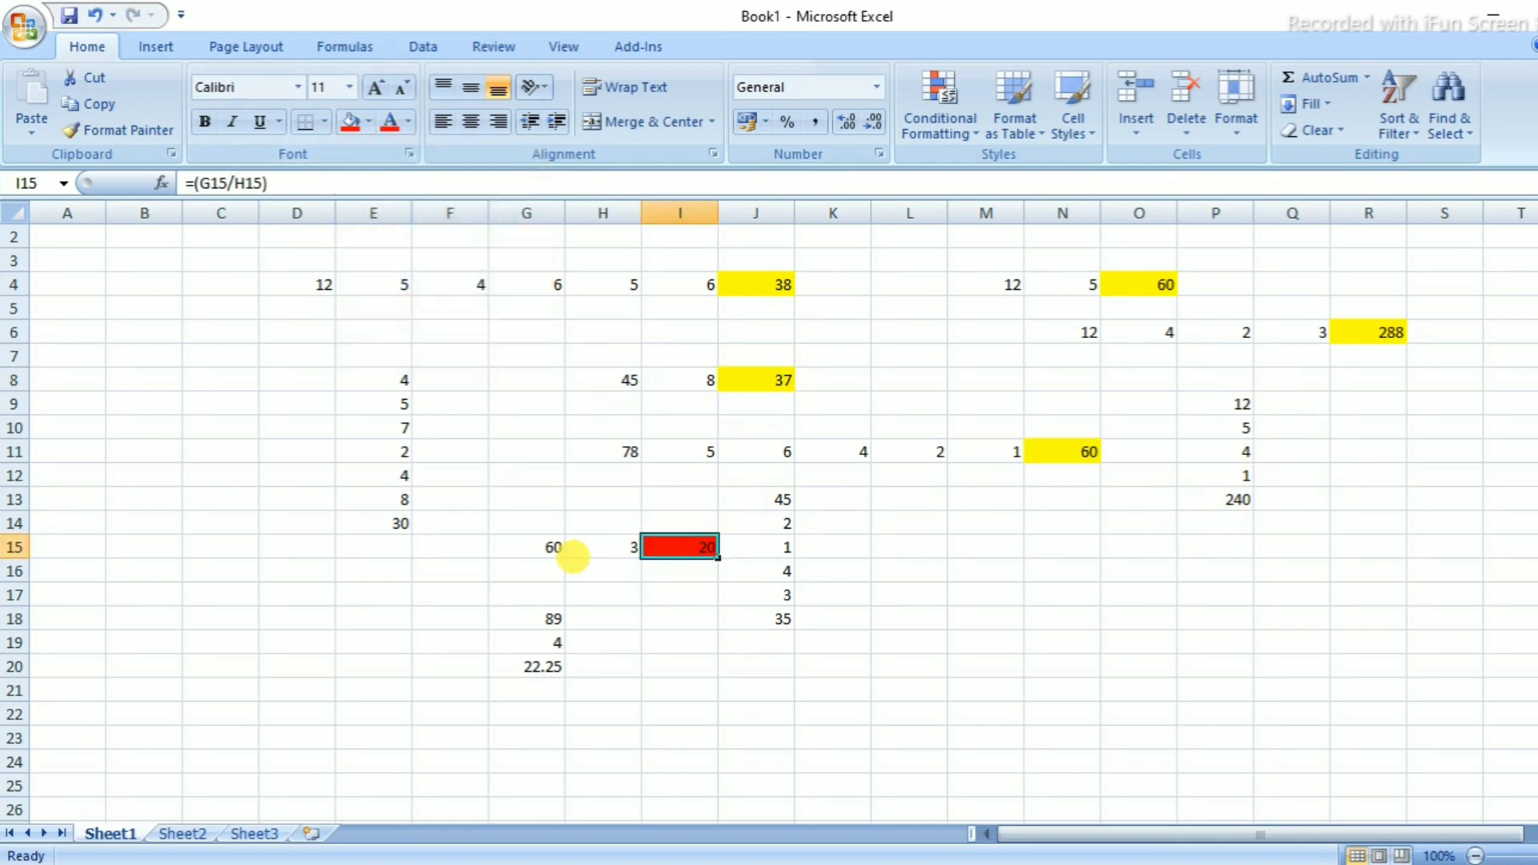
key(ctrl+z)
click(645, 669)
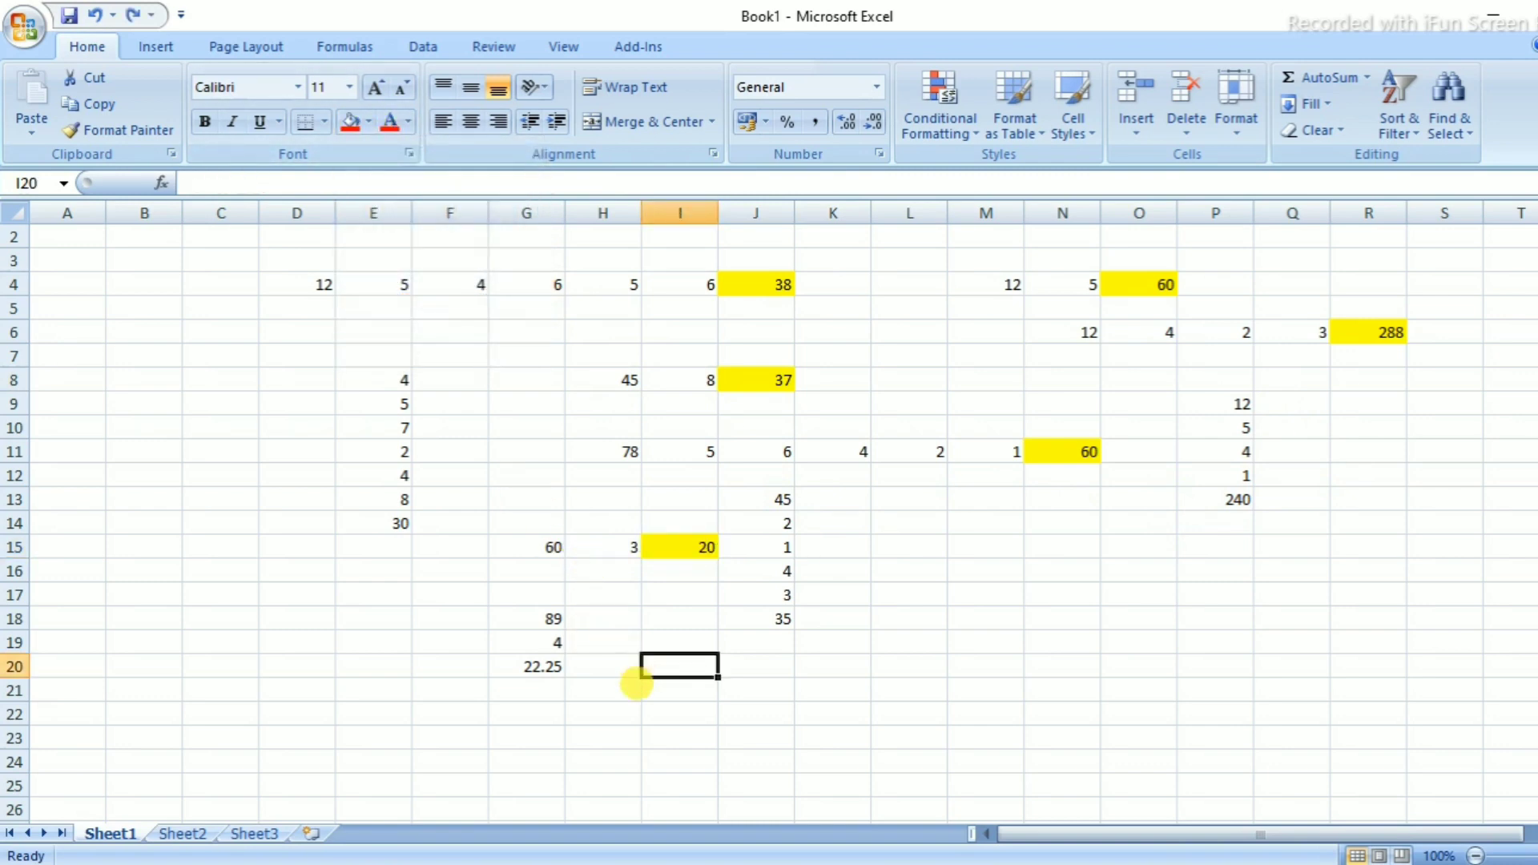
click(541, 672)
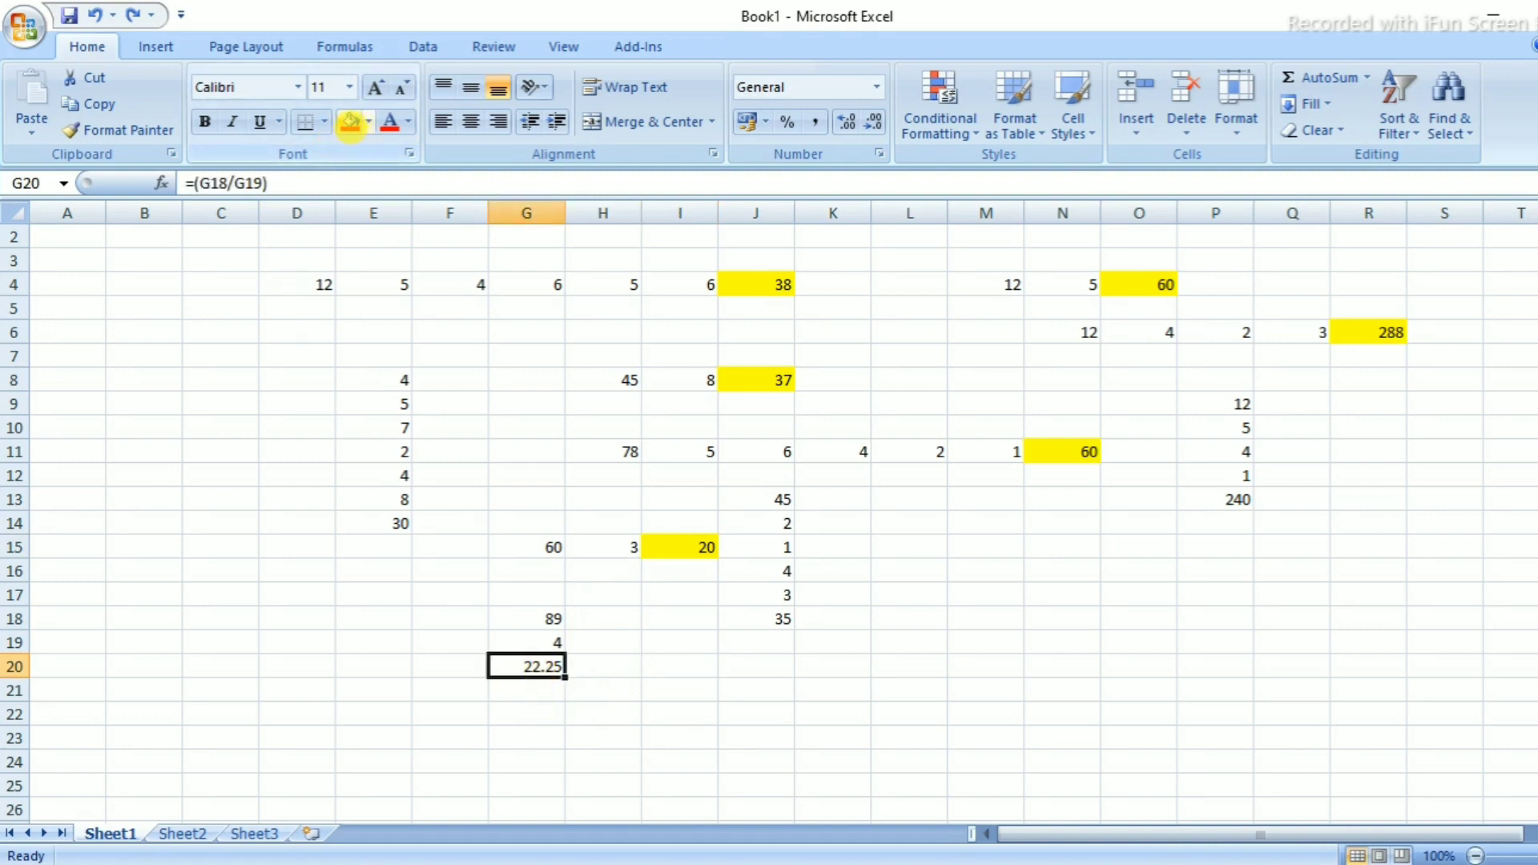
Apply red fill to the division result G20, total E14, subtraction J18 and product P13
click(350, 122)
click(392, 522)
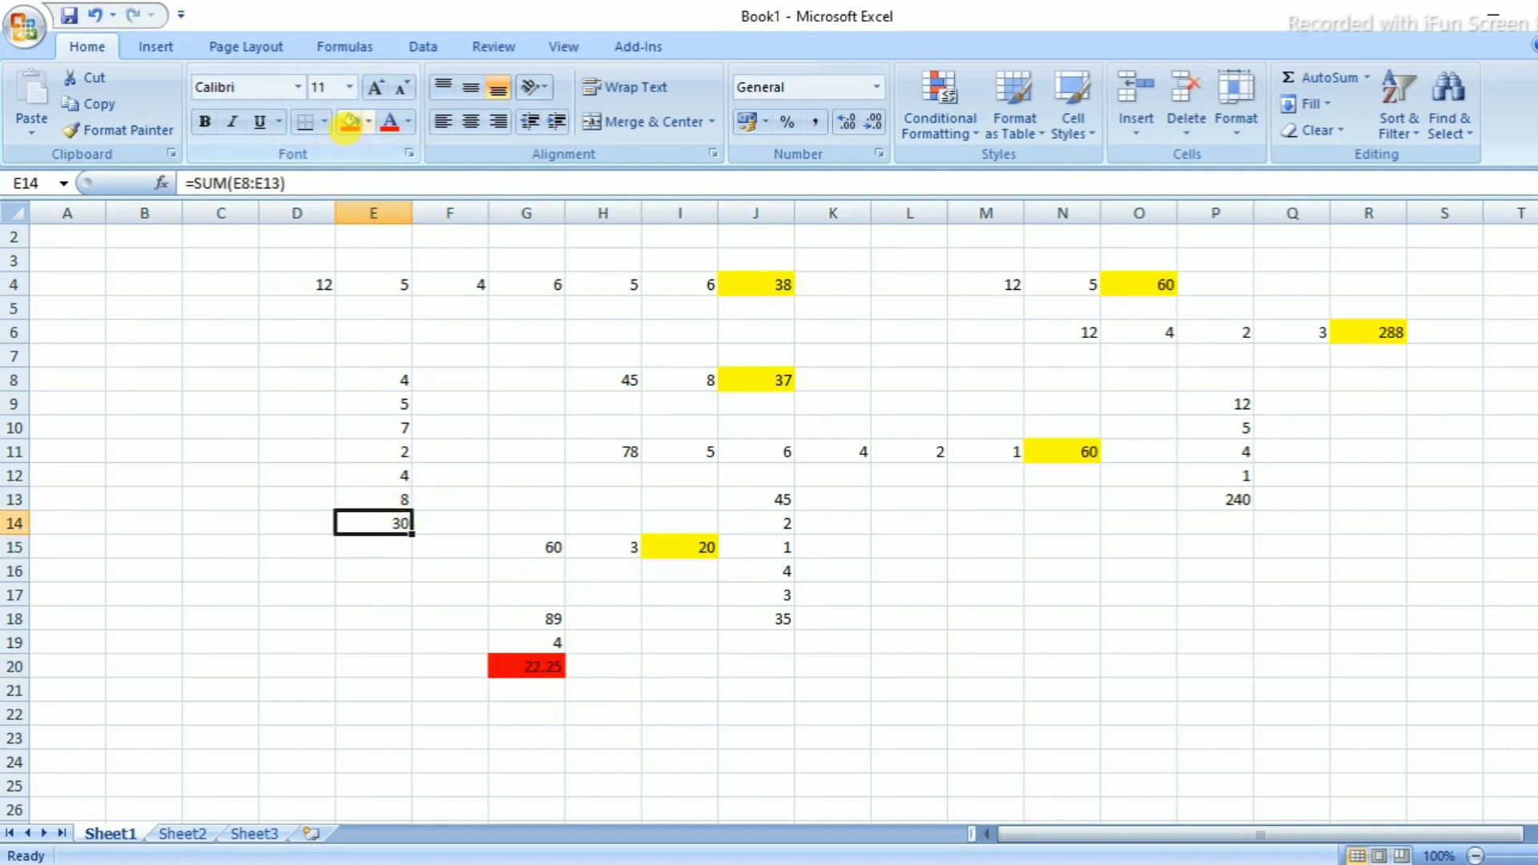
click(350, 121)
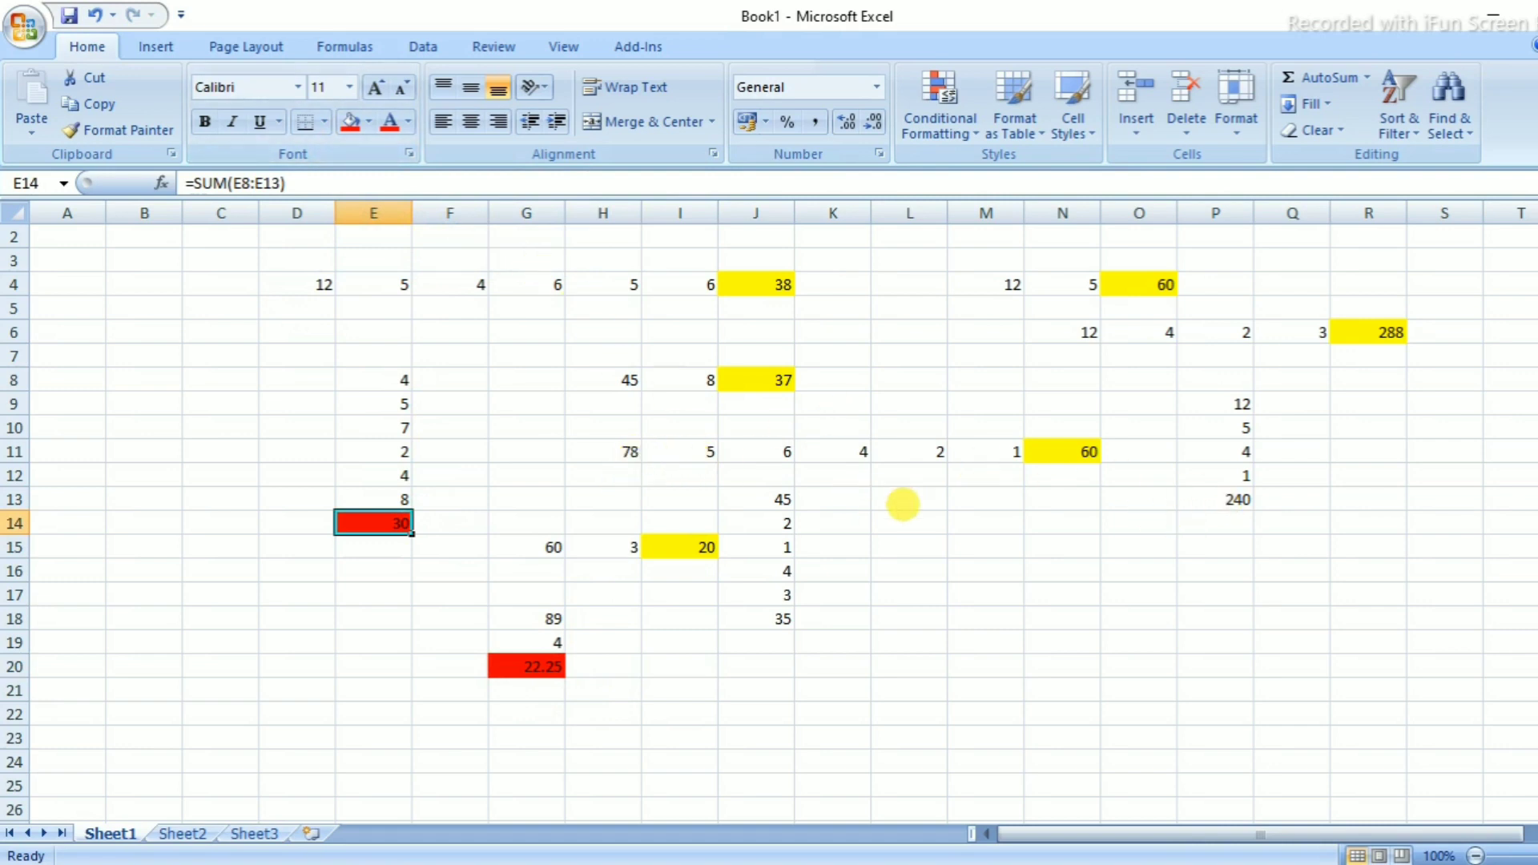
click(781, 615)
click(350, 122)
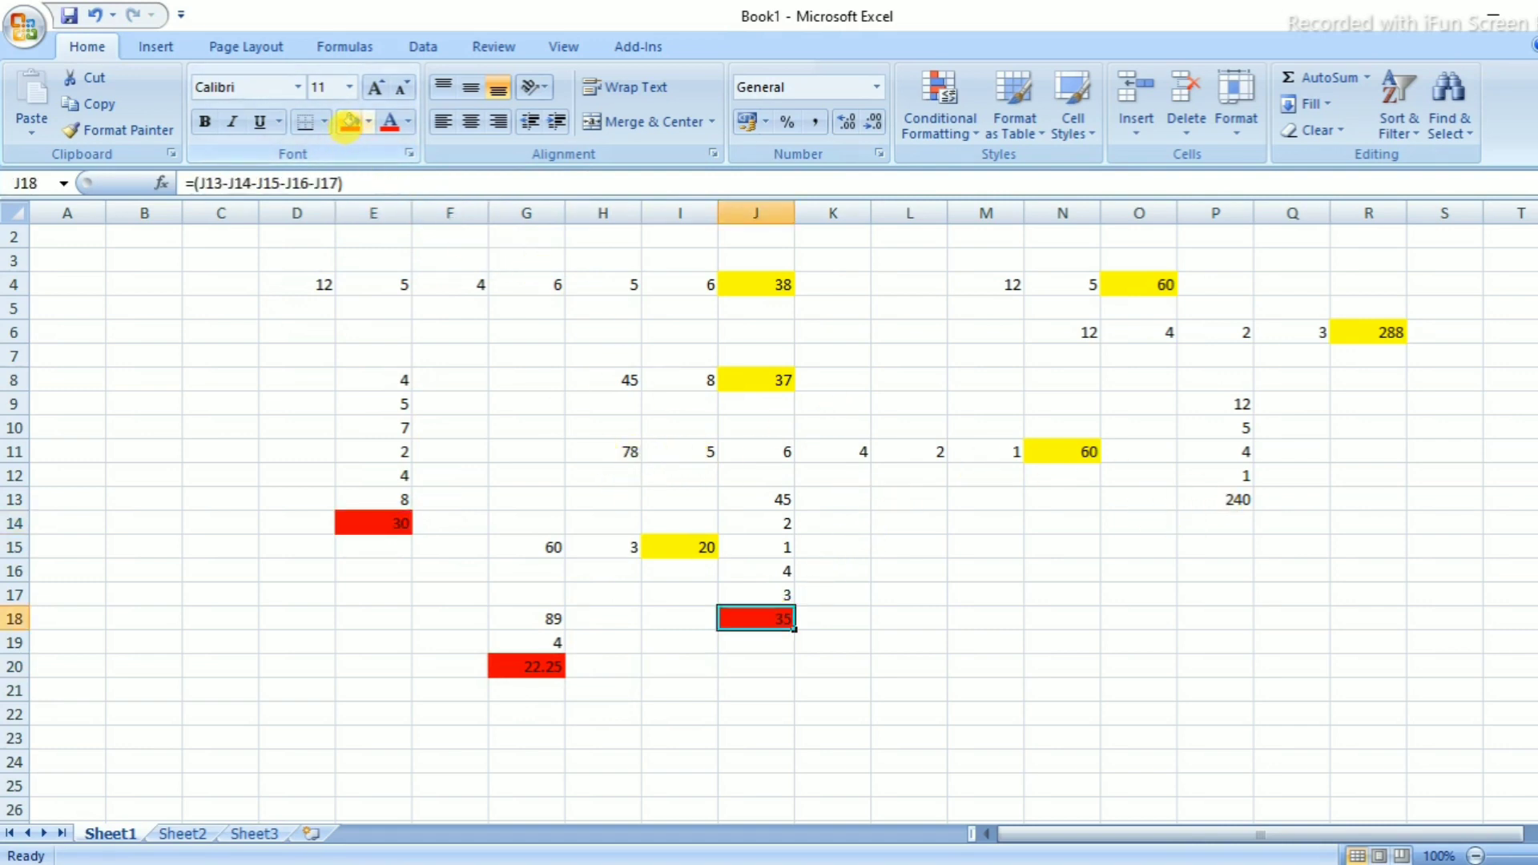
click(1230, 503)
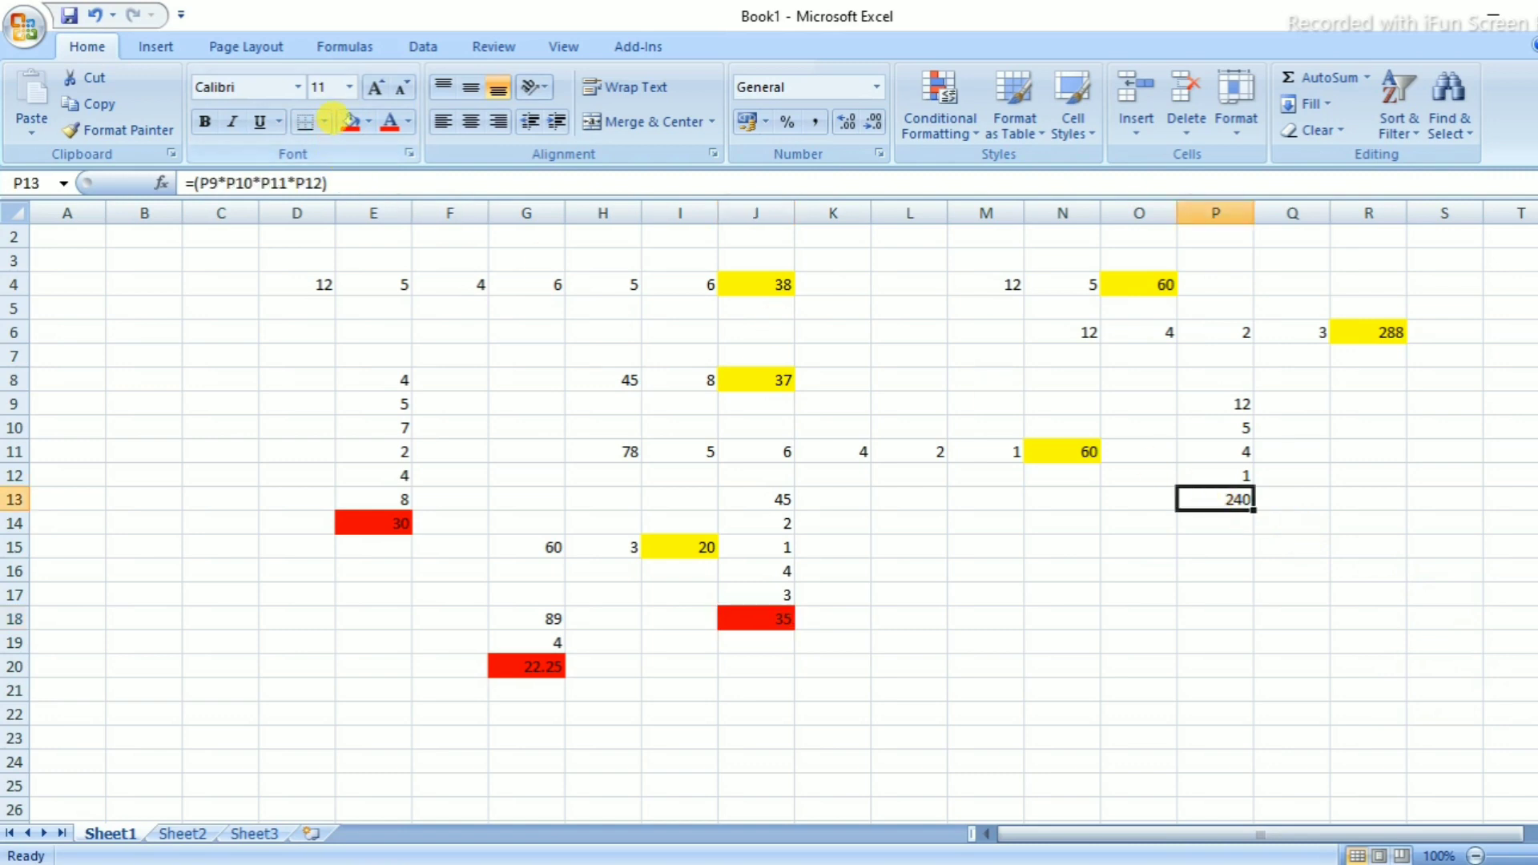
click(350, 122)
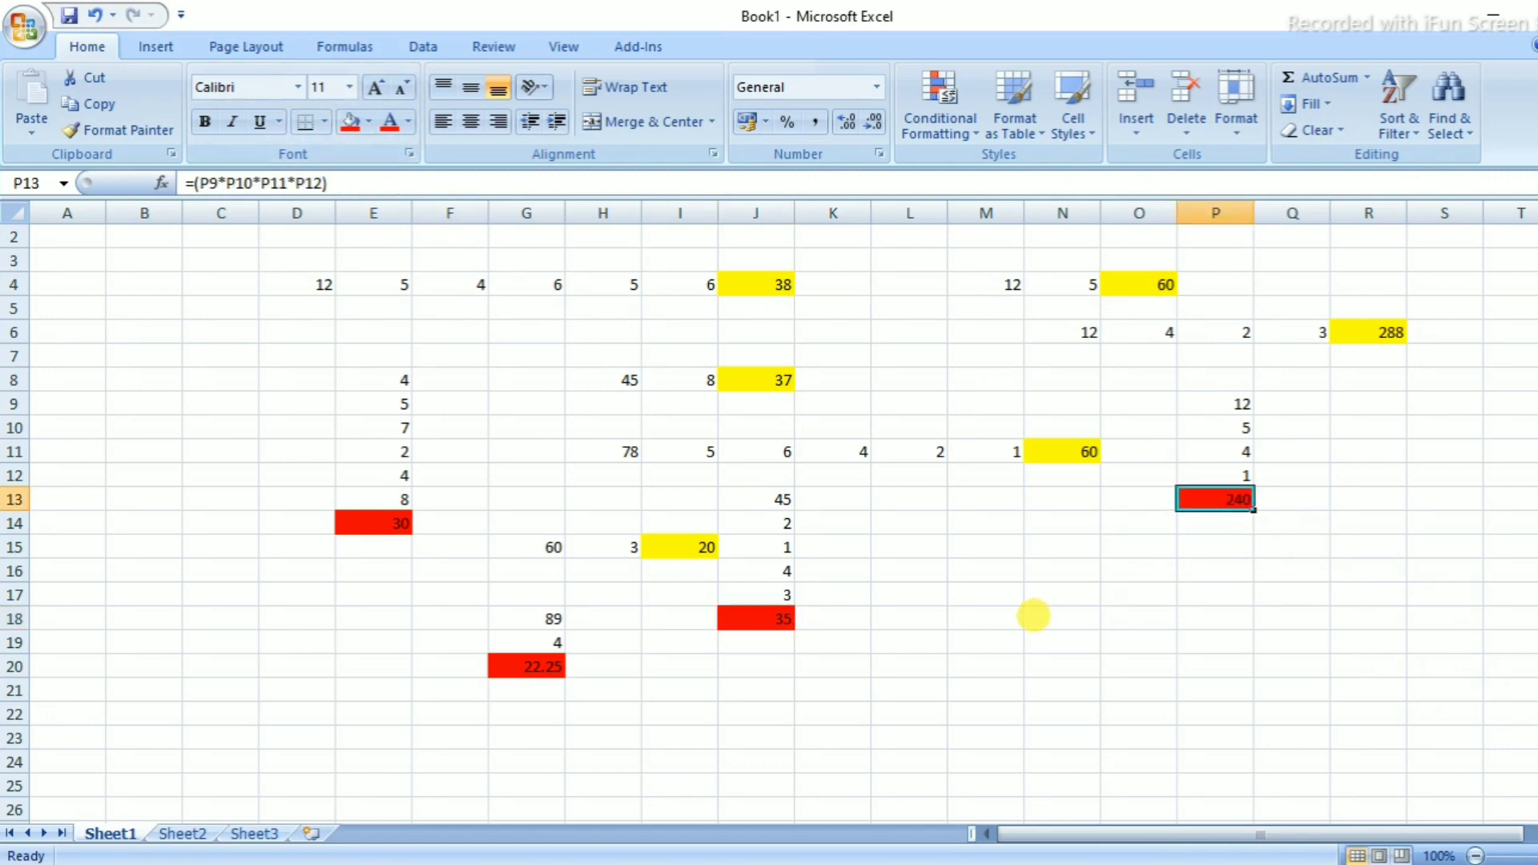
click(1034, 616)
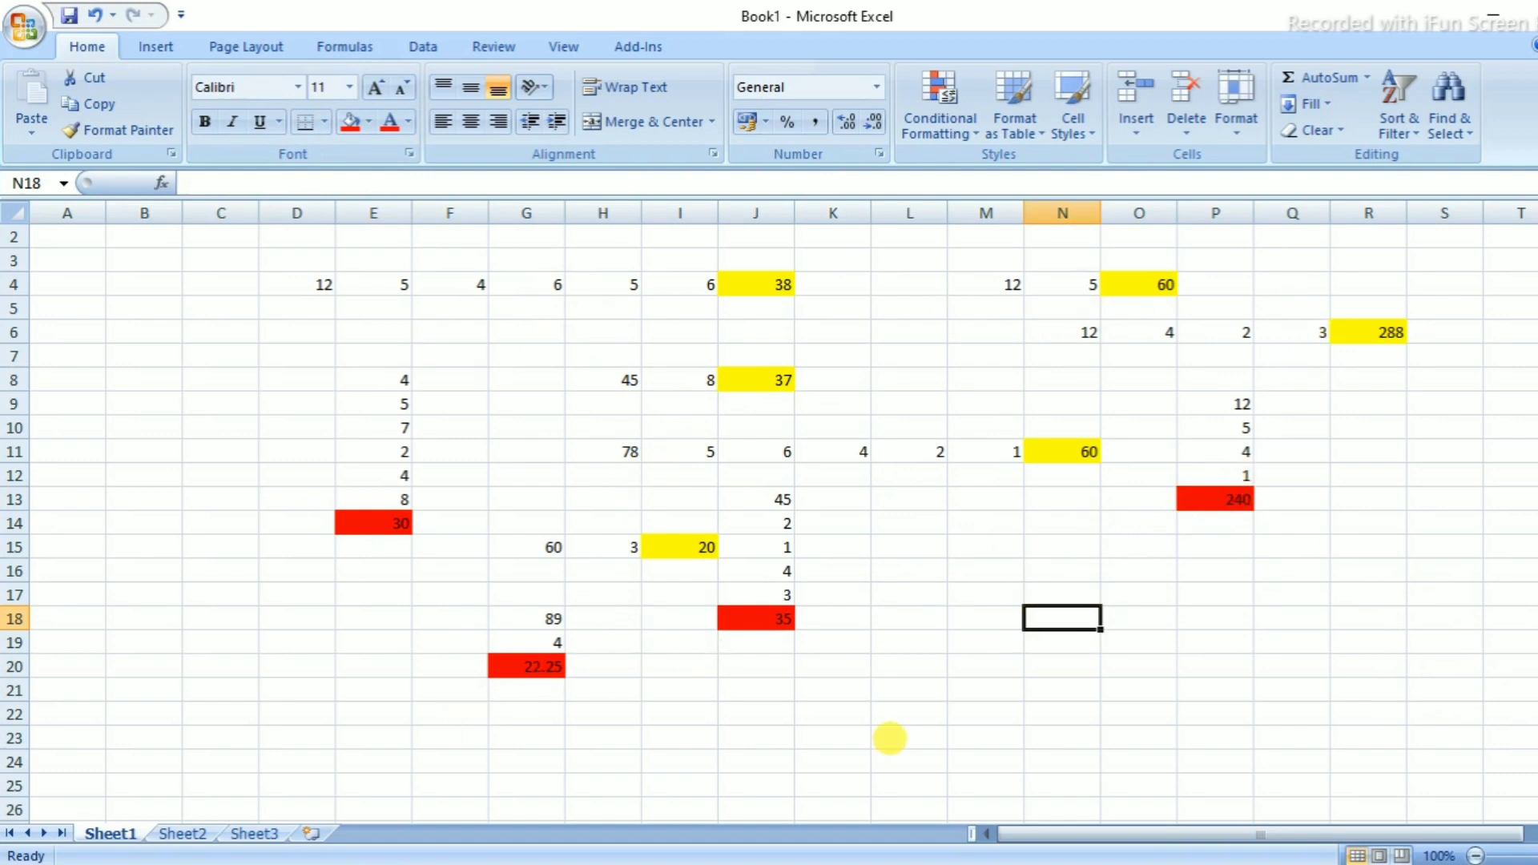
click(890, 735)
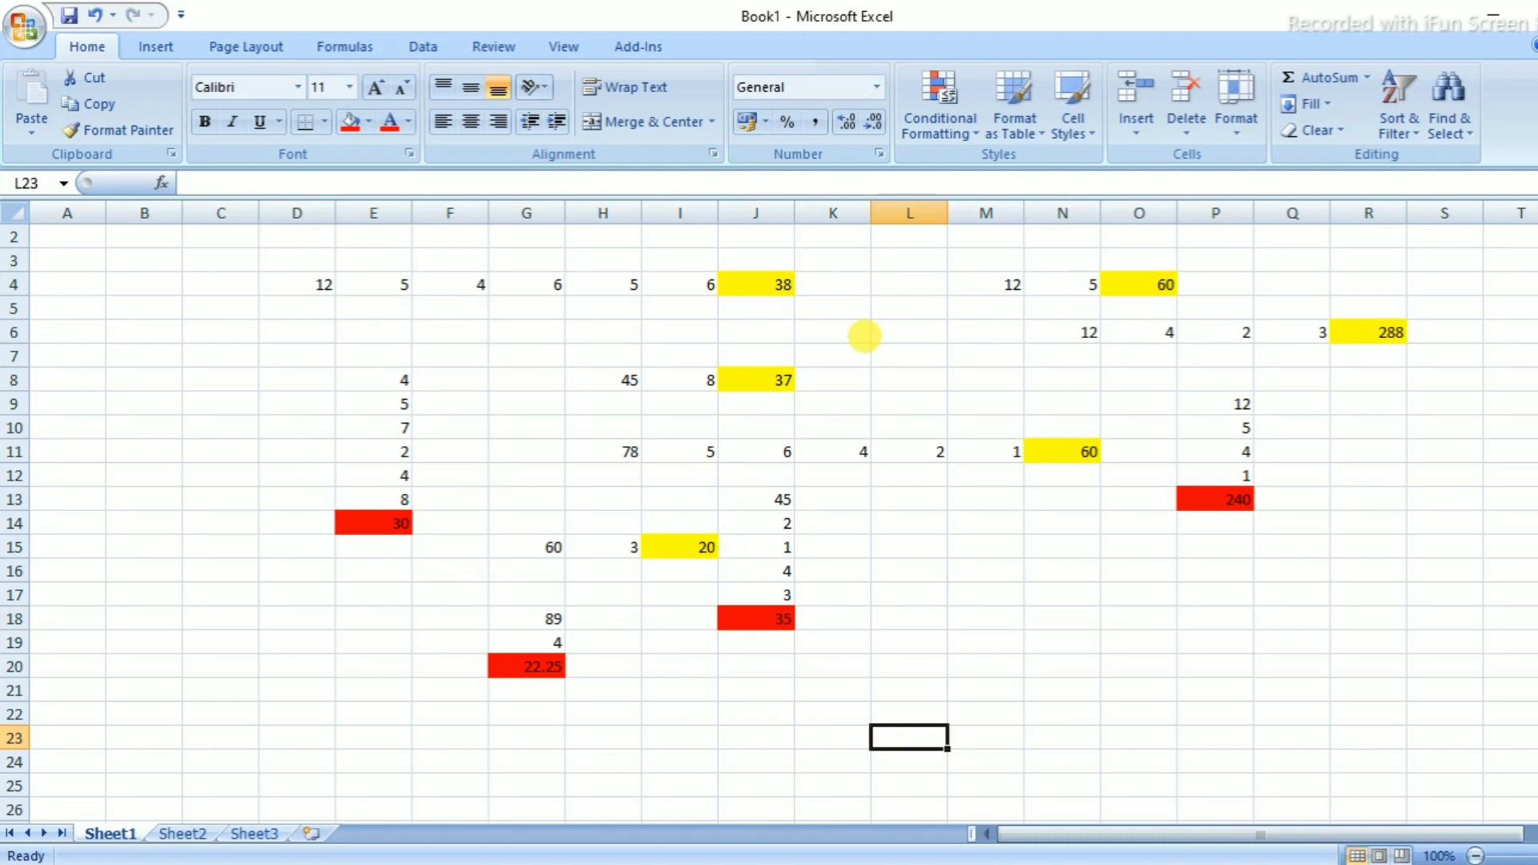
click(748, 286)
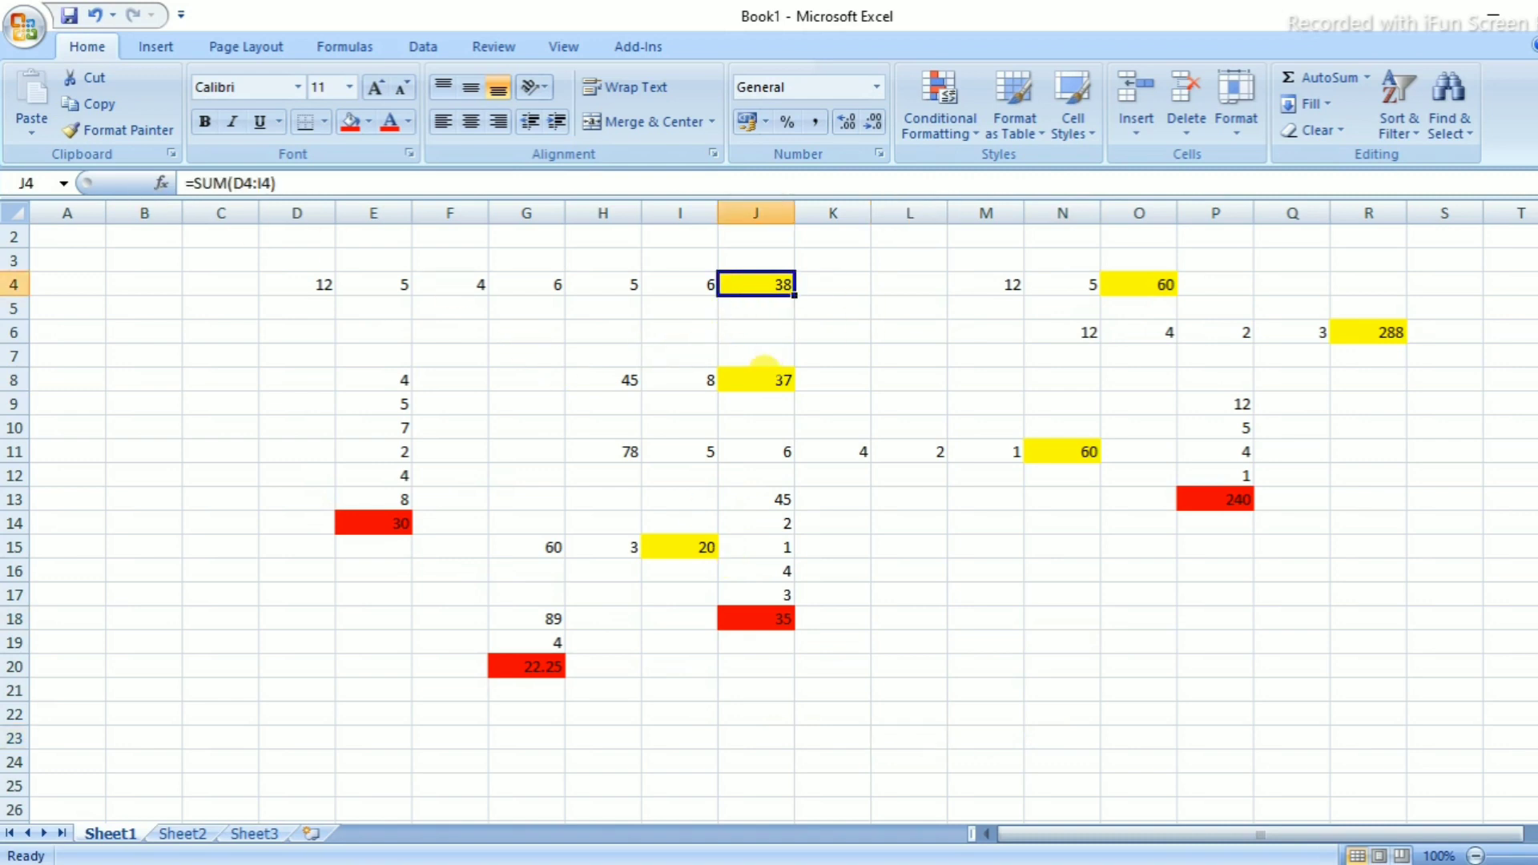
click(764, 373)
click(378, 520)
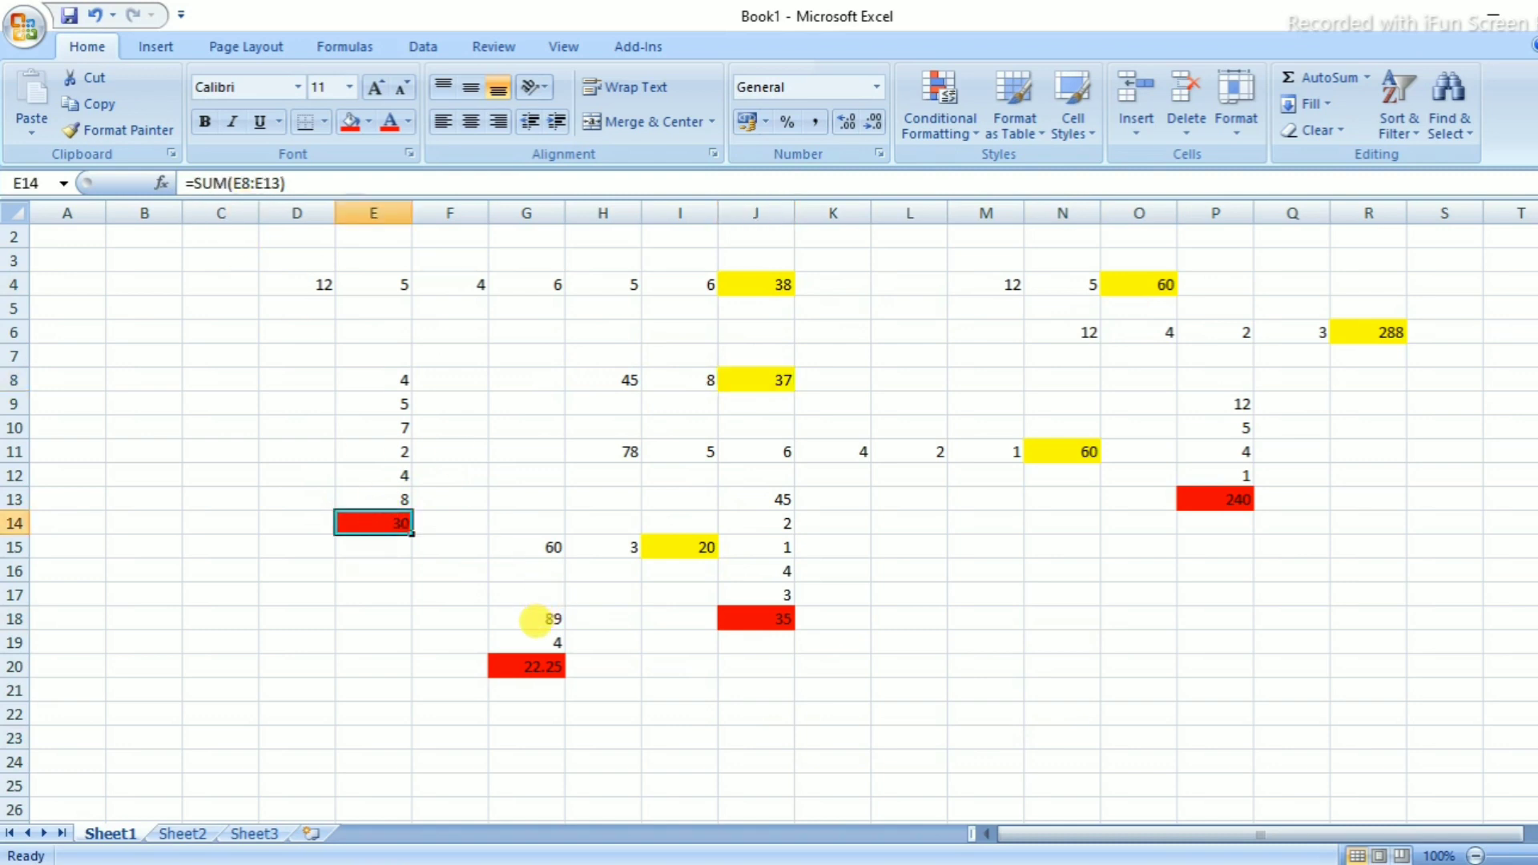
click(520, 664)
click(688, 551)
click(753, 617)
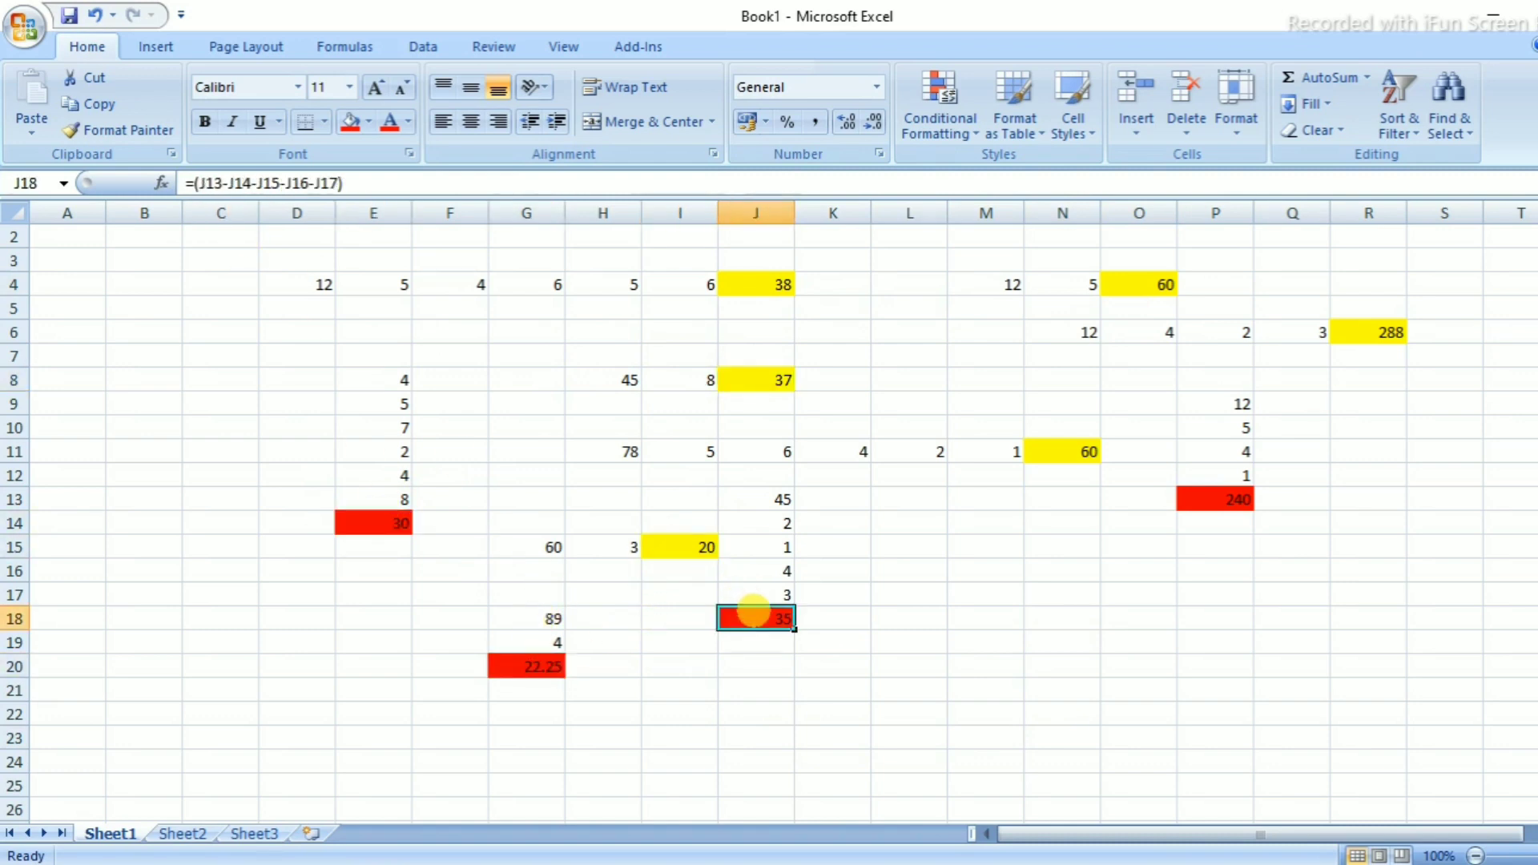
click(1216, 499)
click(1087, 449)
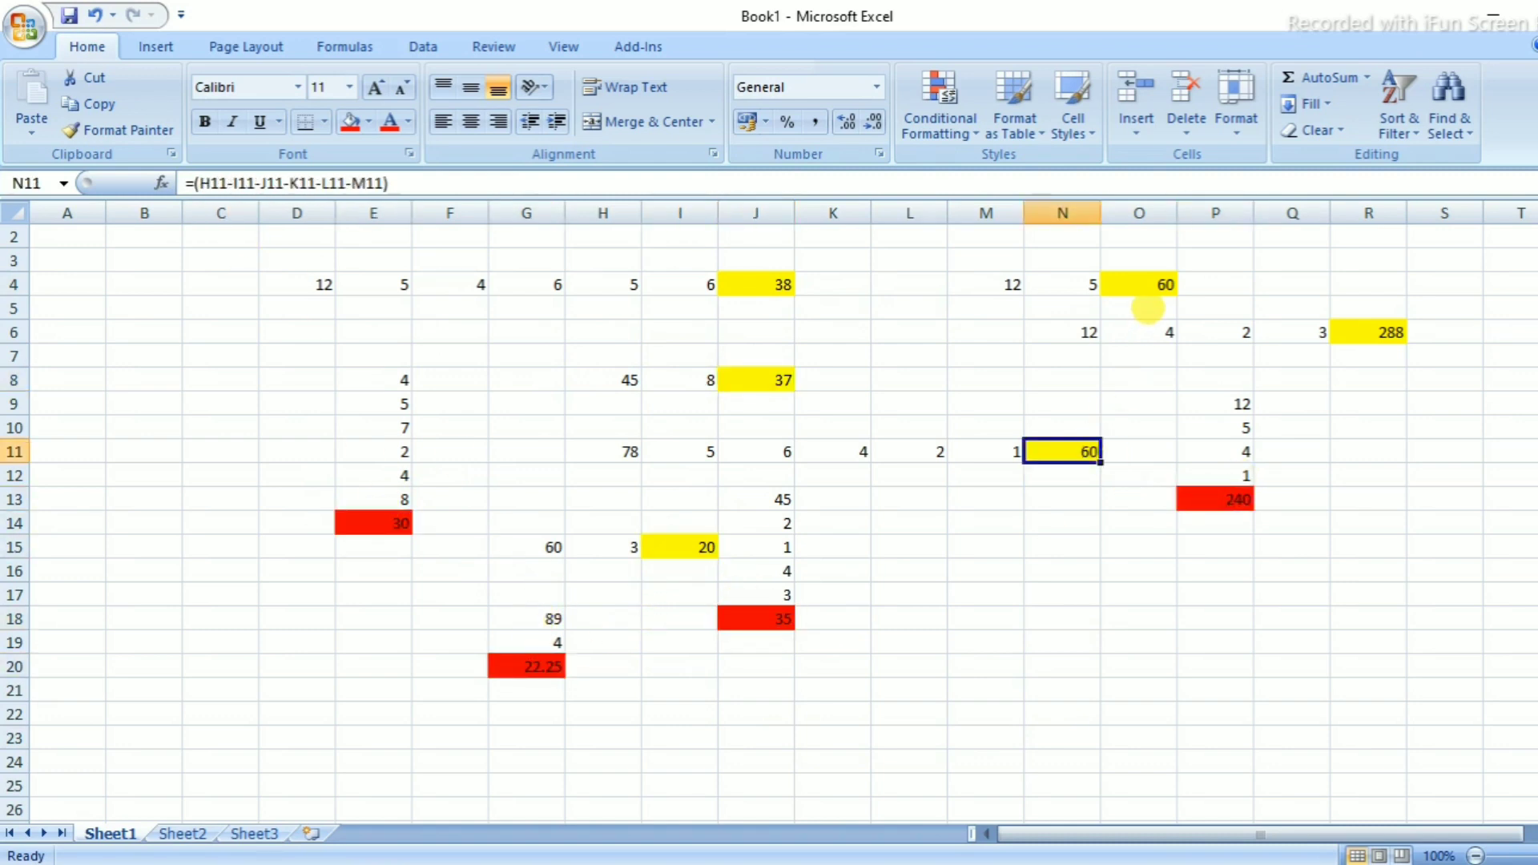
click(1146, 261)
click(1147, 275)
click(1362, 338)
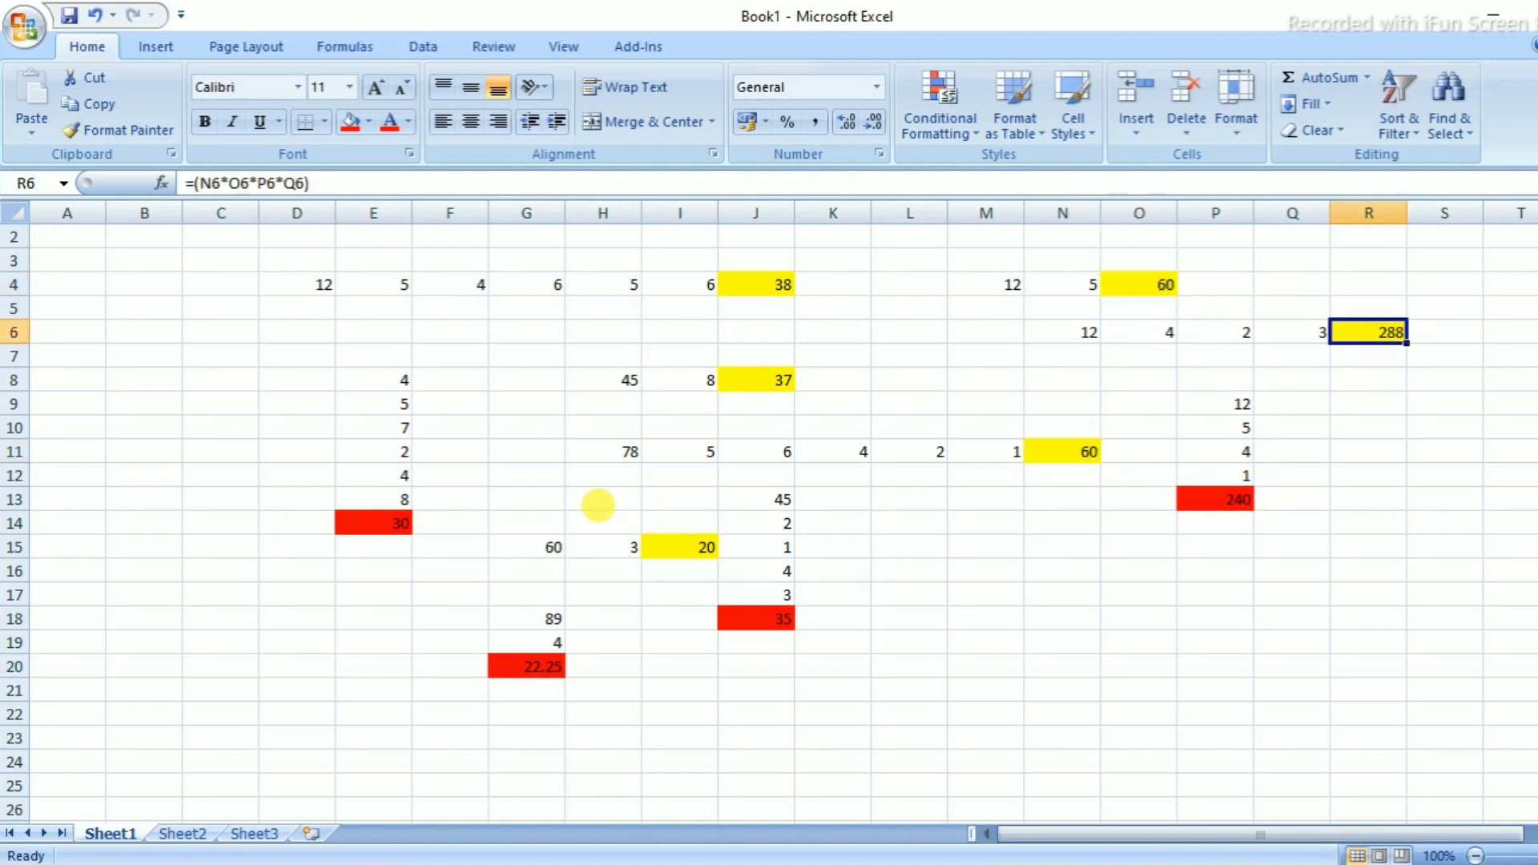
click(883, 648)
click(987, 572)
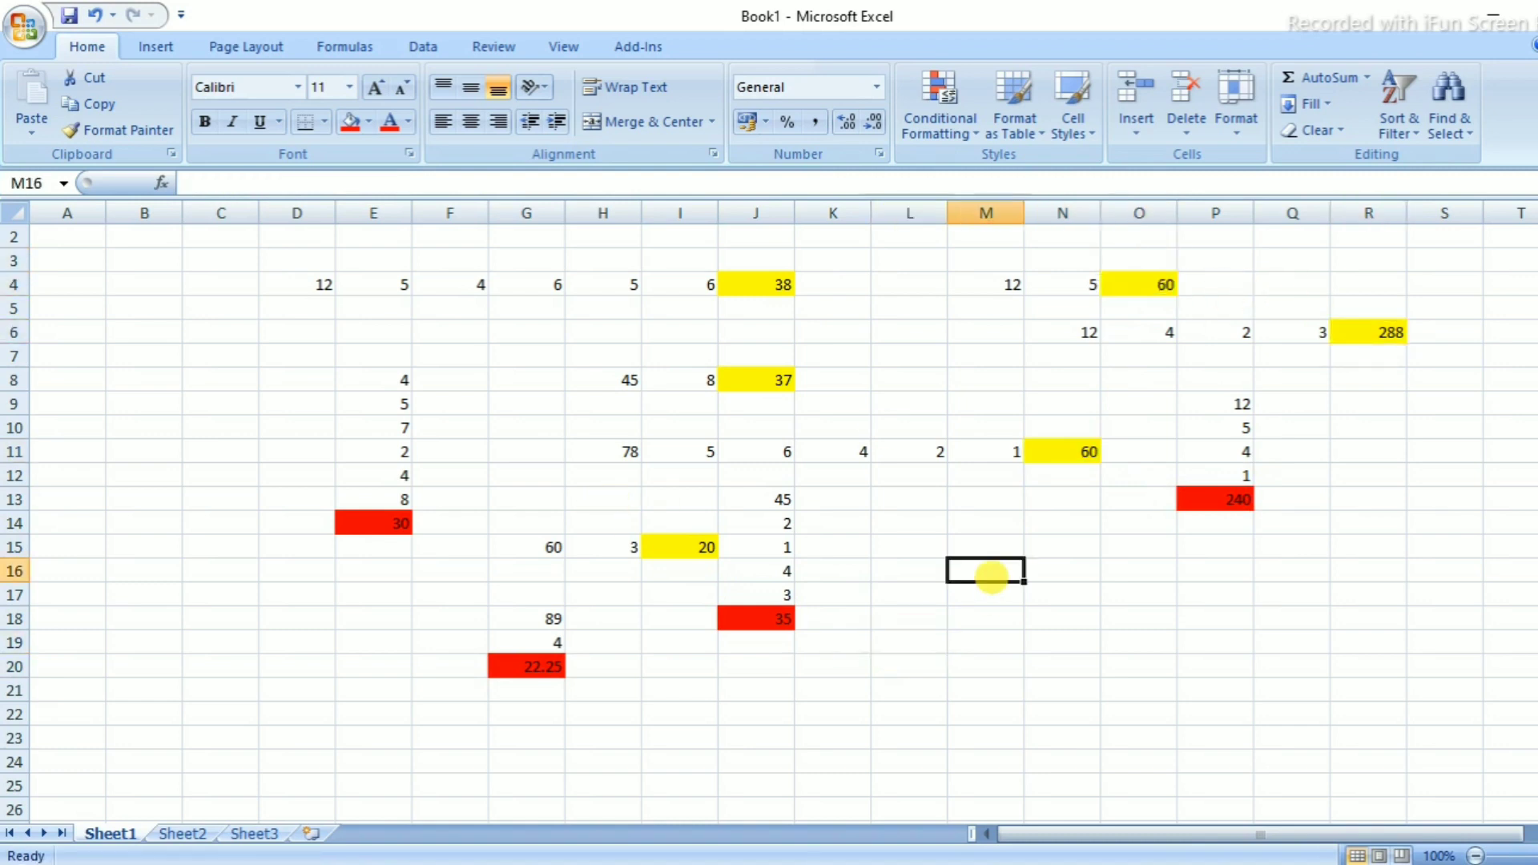
click(1367, 78)
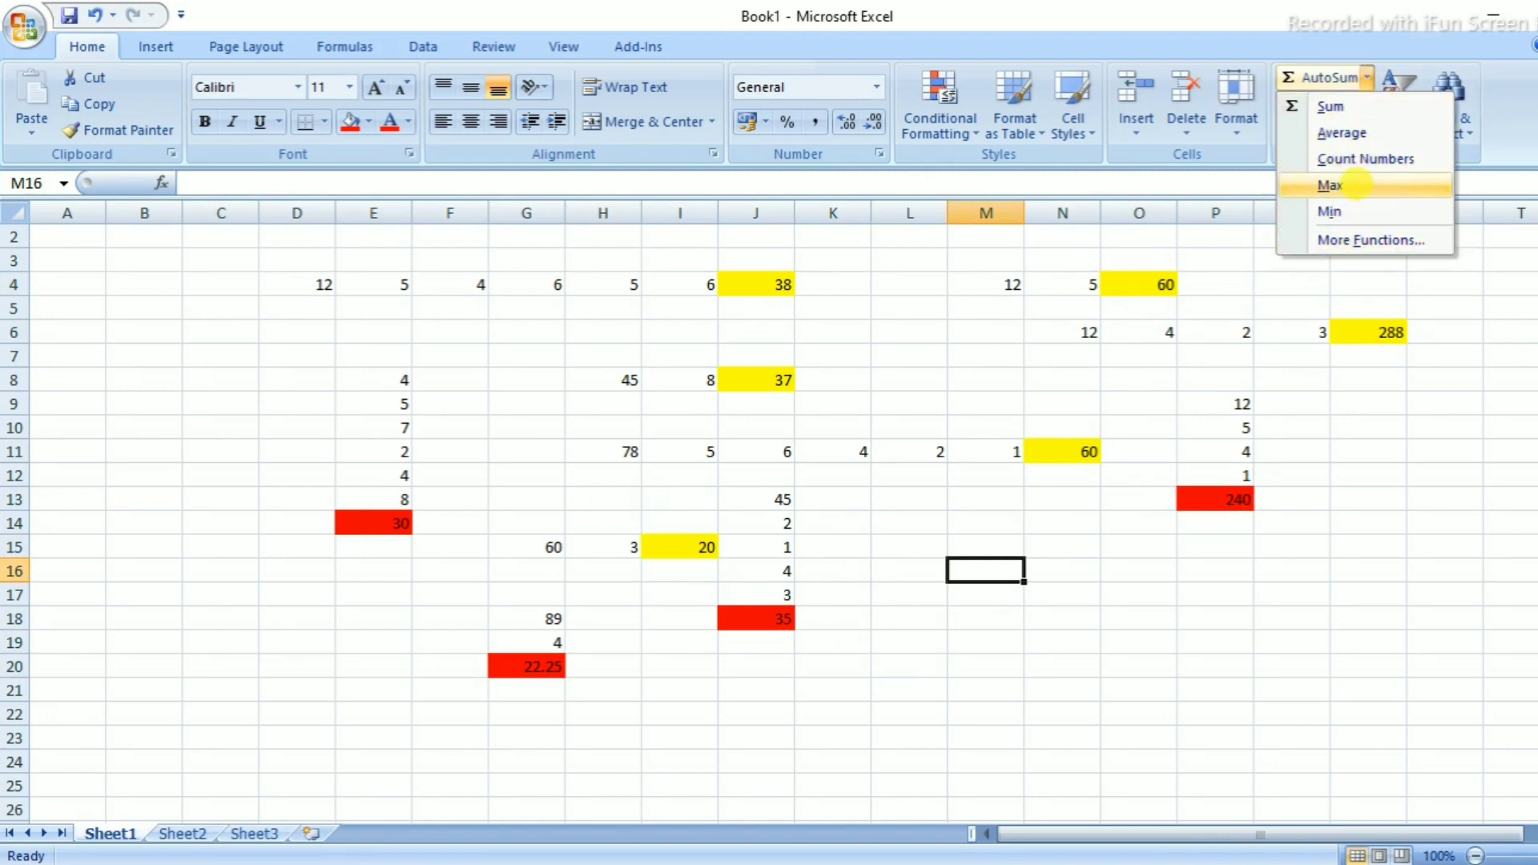
click(1410, 411)
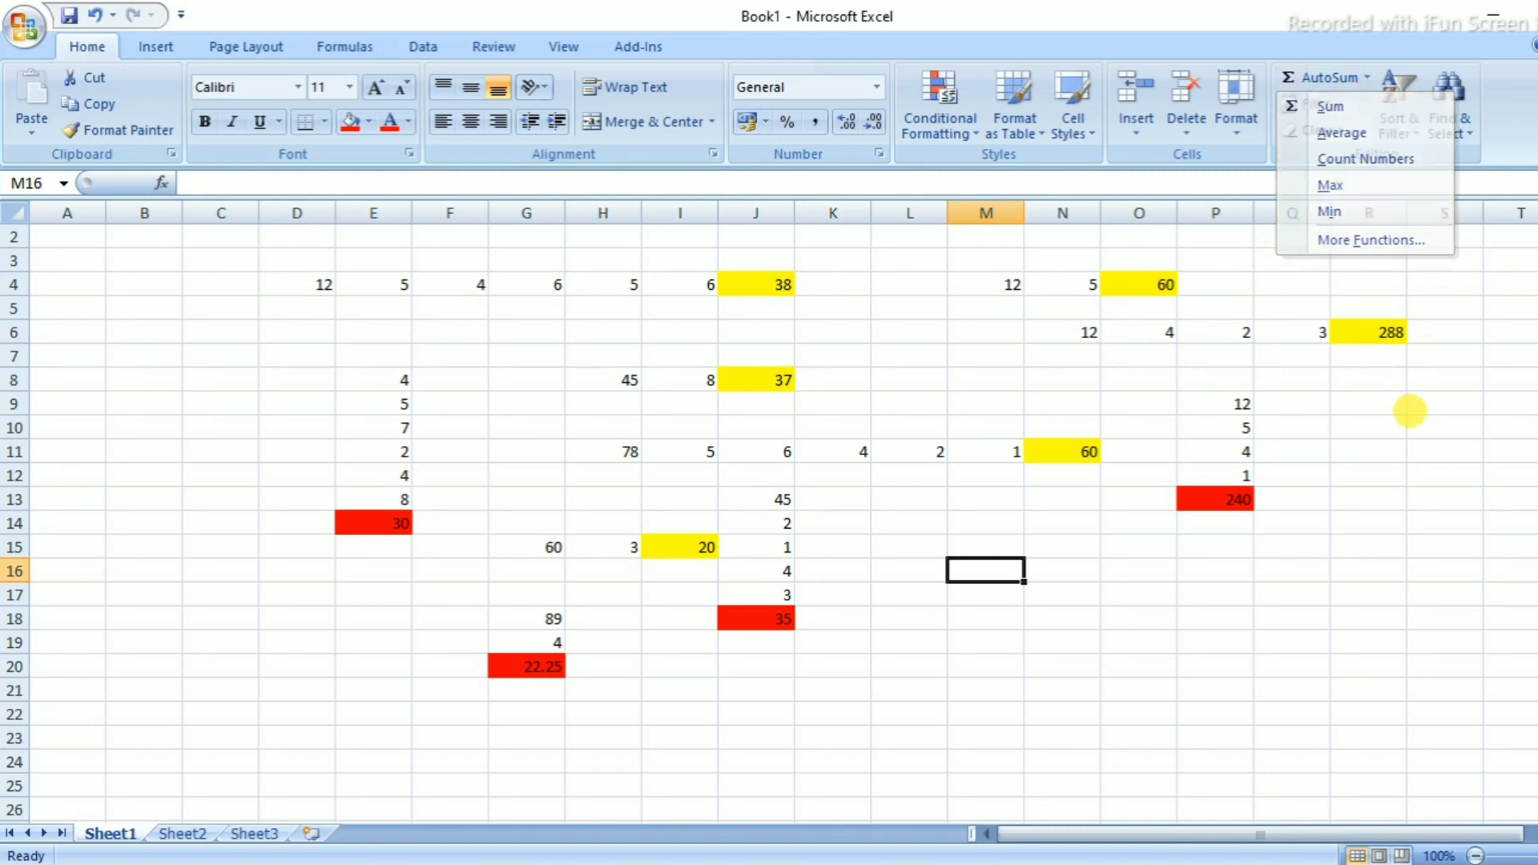
click(1399, 120)
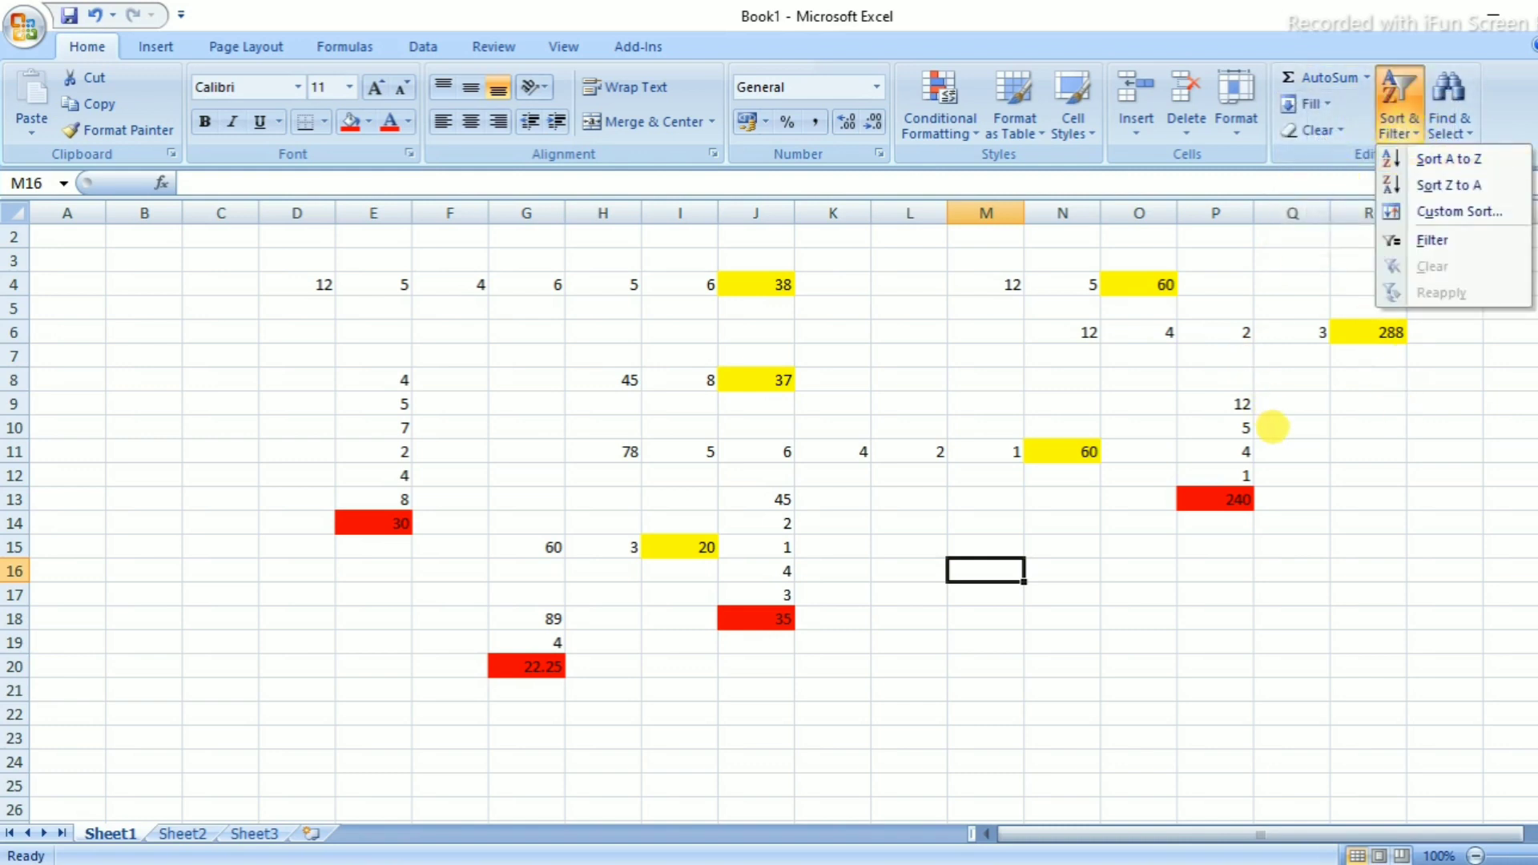
click(1270, 429)
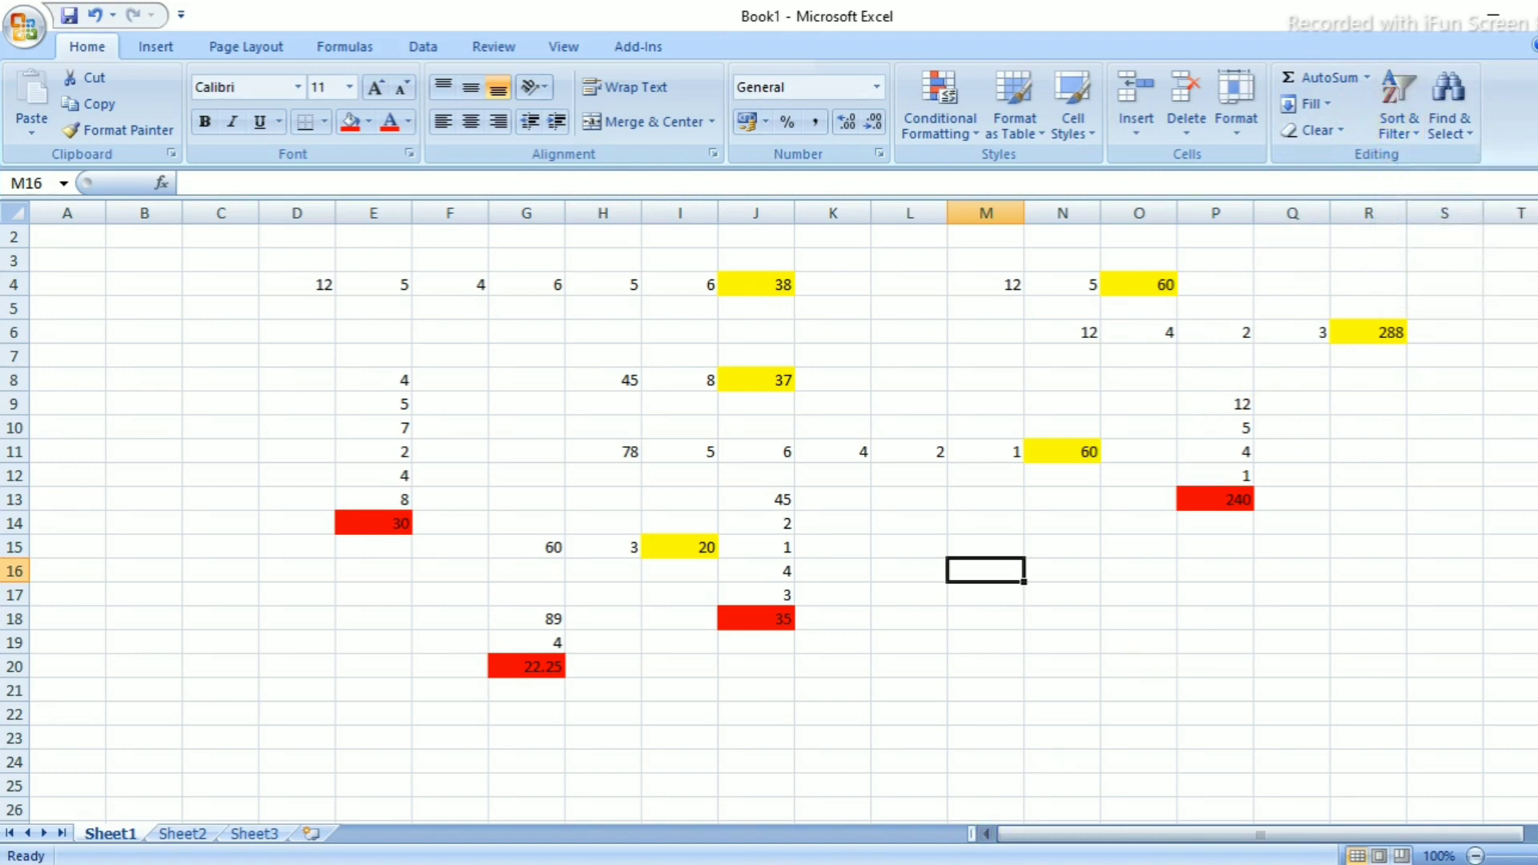
click(1050, 864)
click(1452, 848)
click(1076, 545)
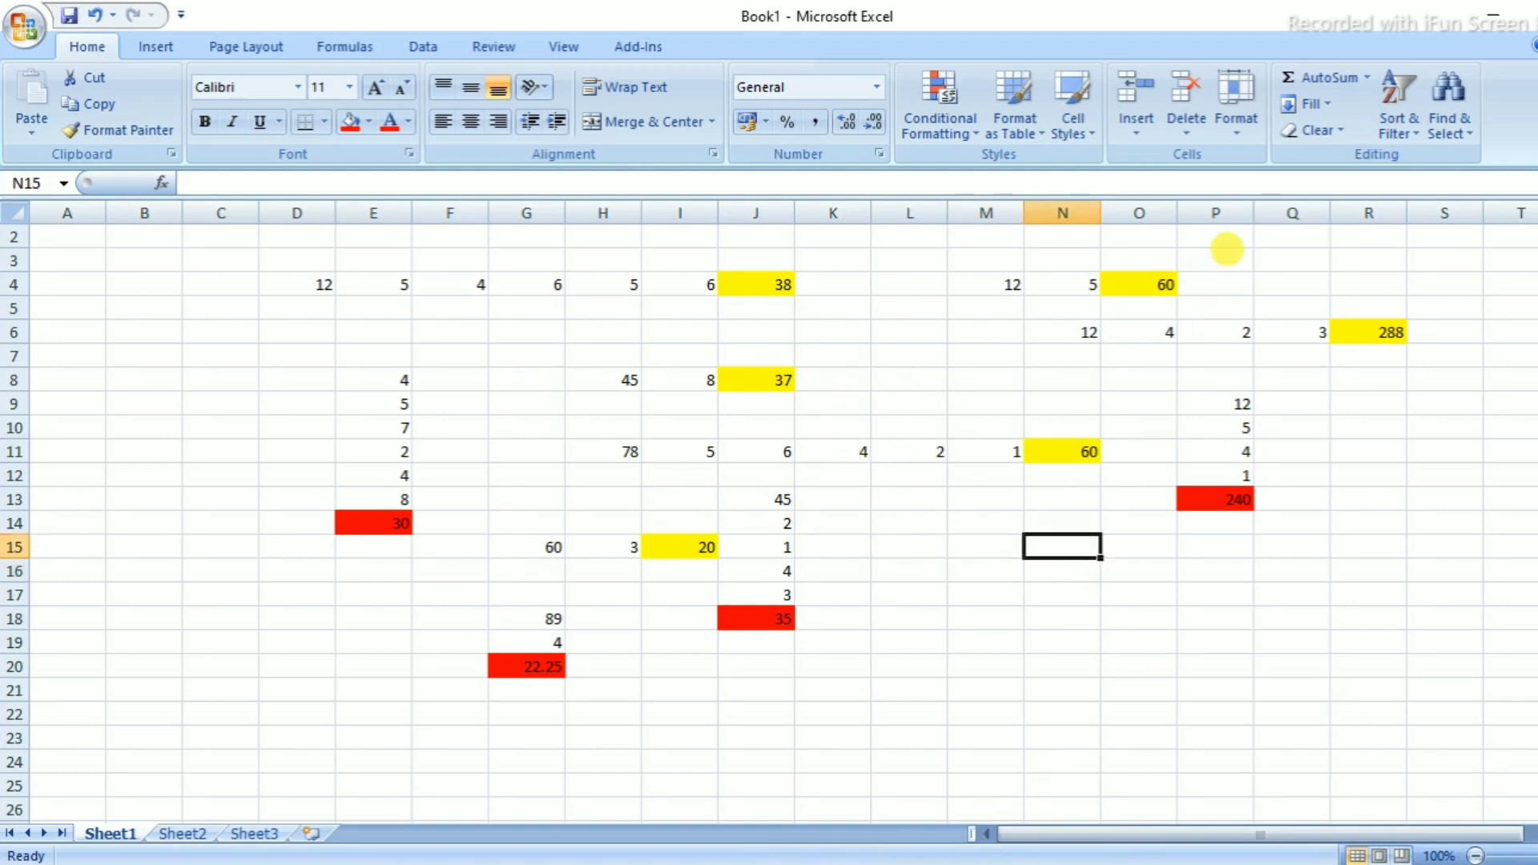
click(1348, 78)
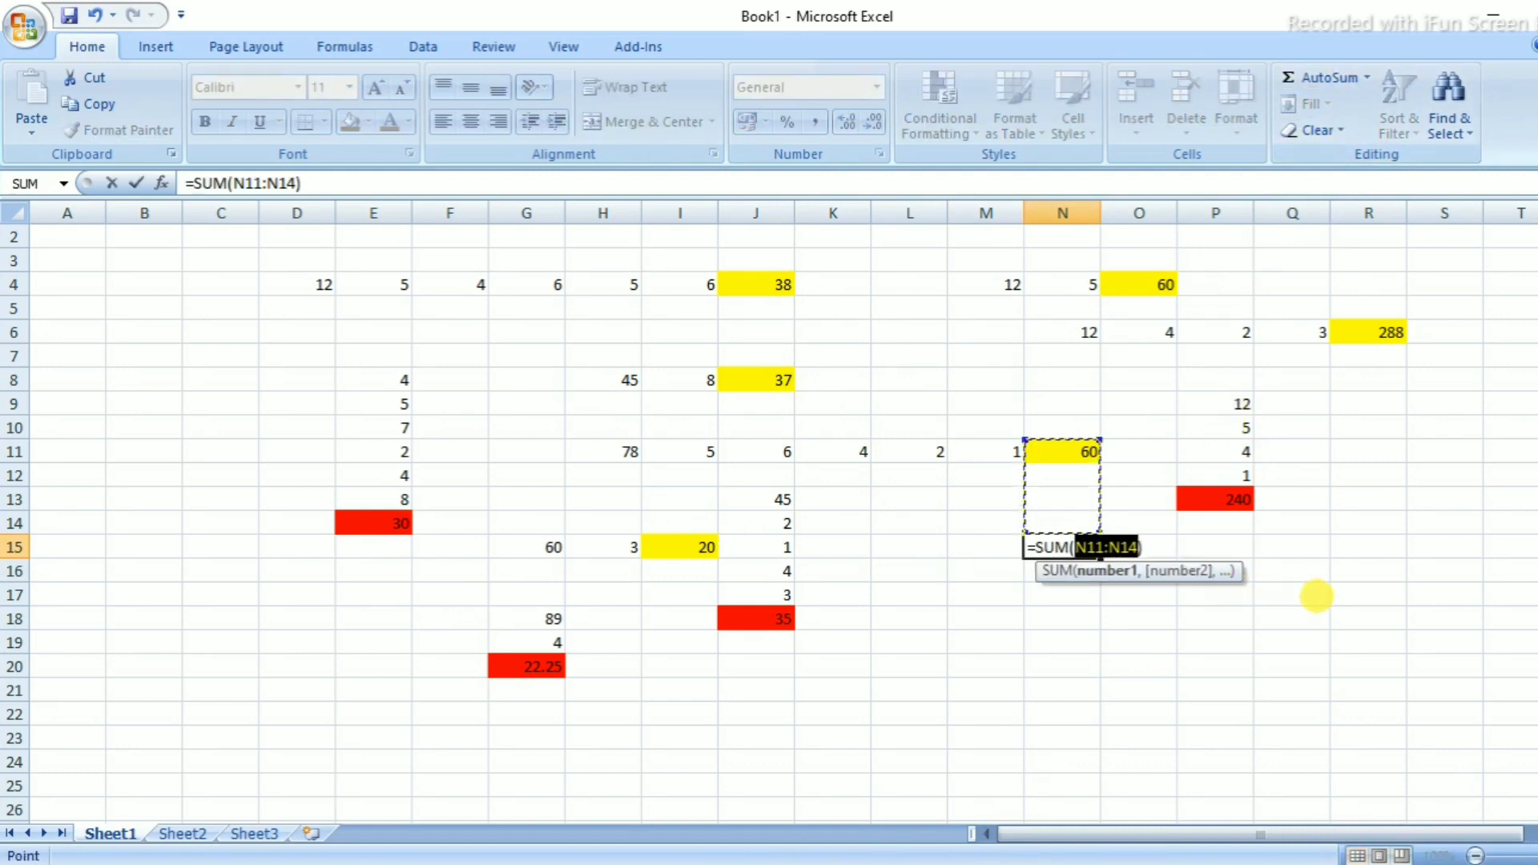
key(BackSpace)
click(1321, 595)
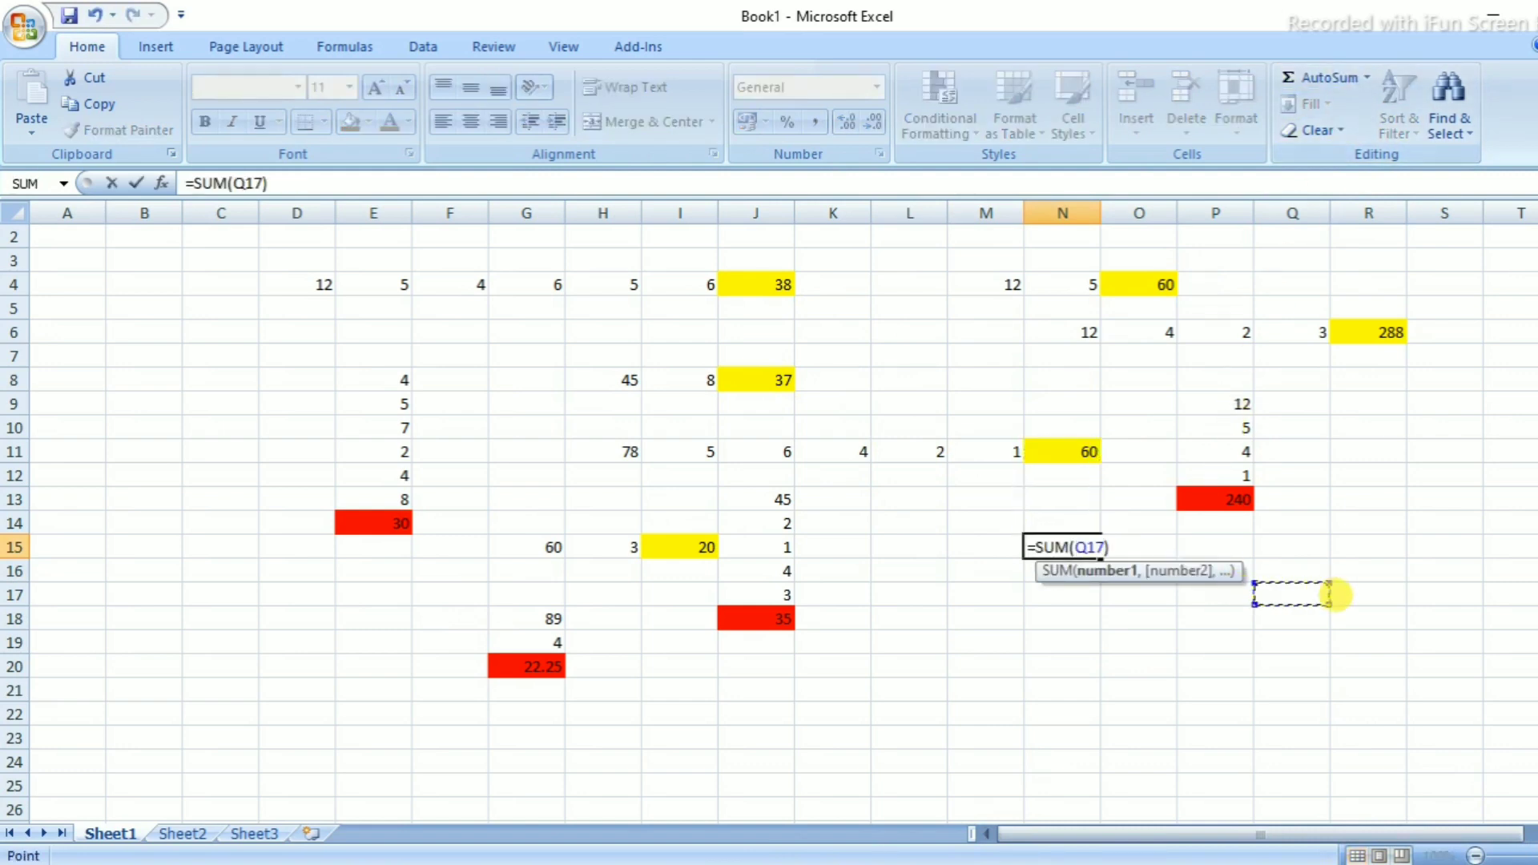
click(1226, 687)
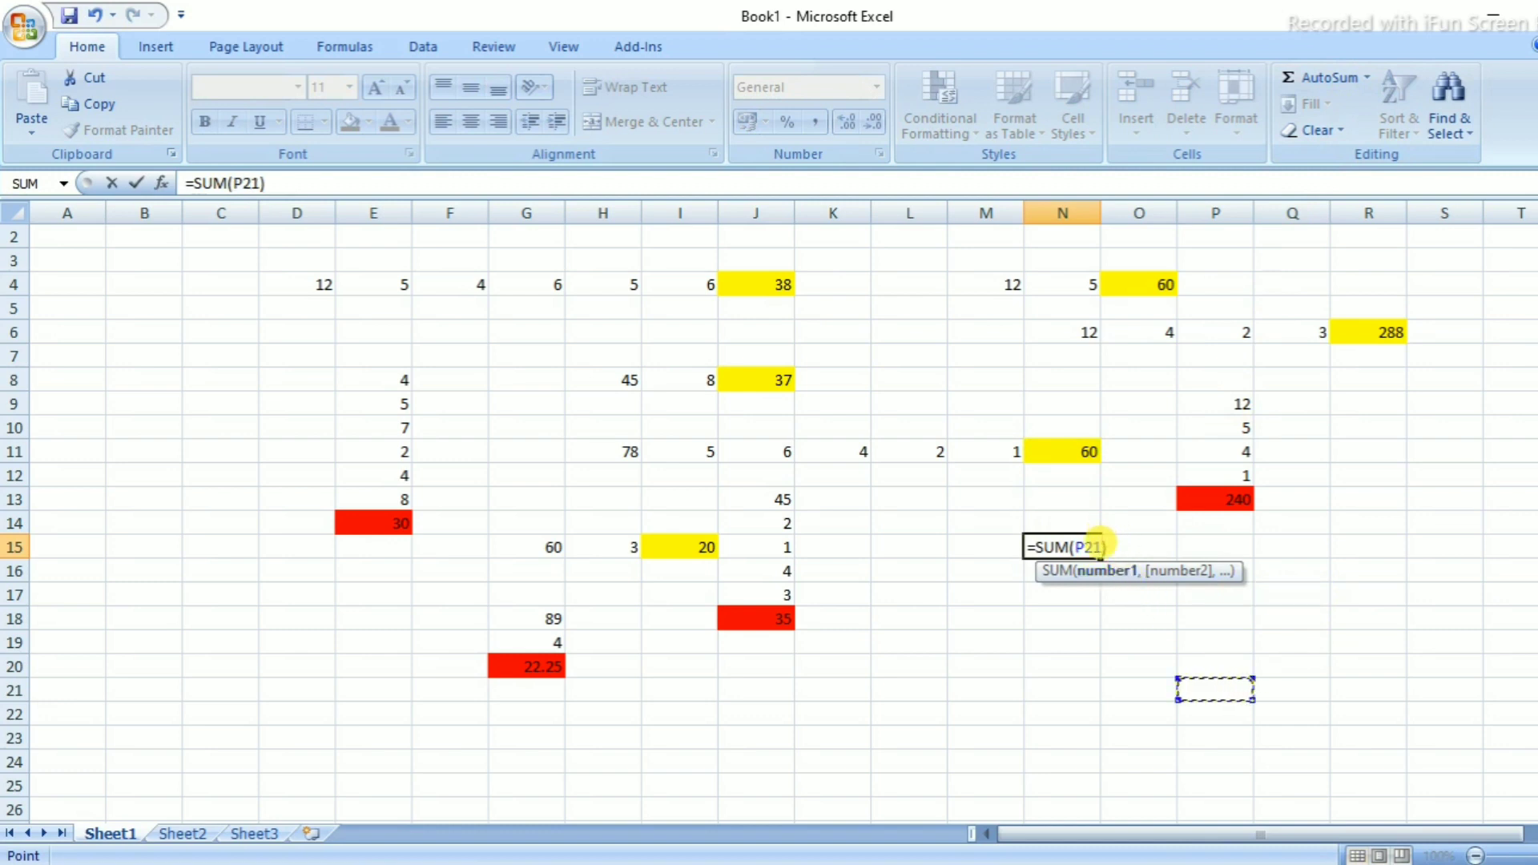
key(BackSpace)
key(BackSpace)
key(BackSpace)
key(BackSpace)
key(BackSpace)
key(BackSpace)
key(BackSpace)
key(BackSpace)
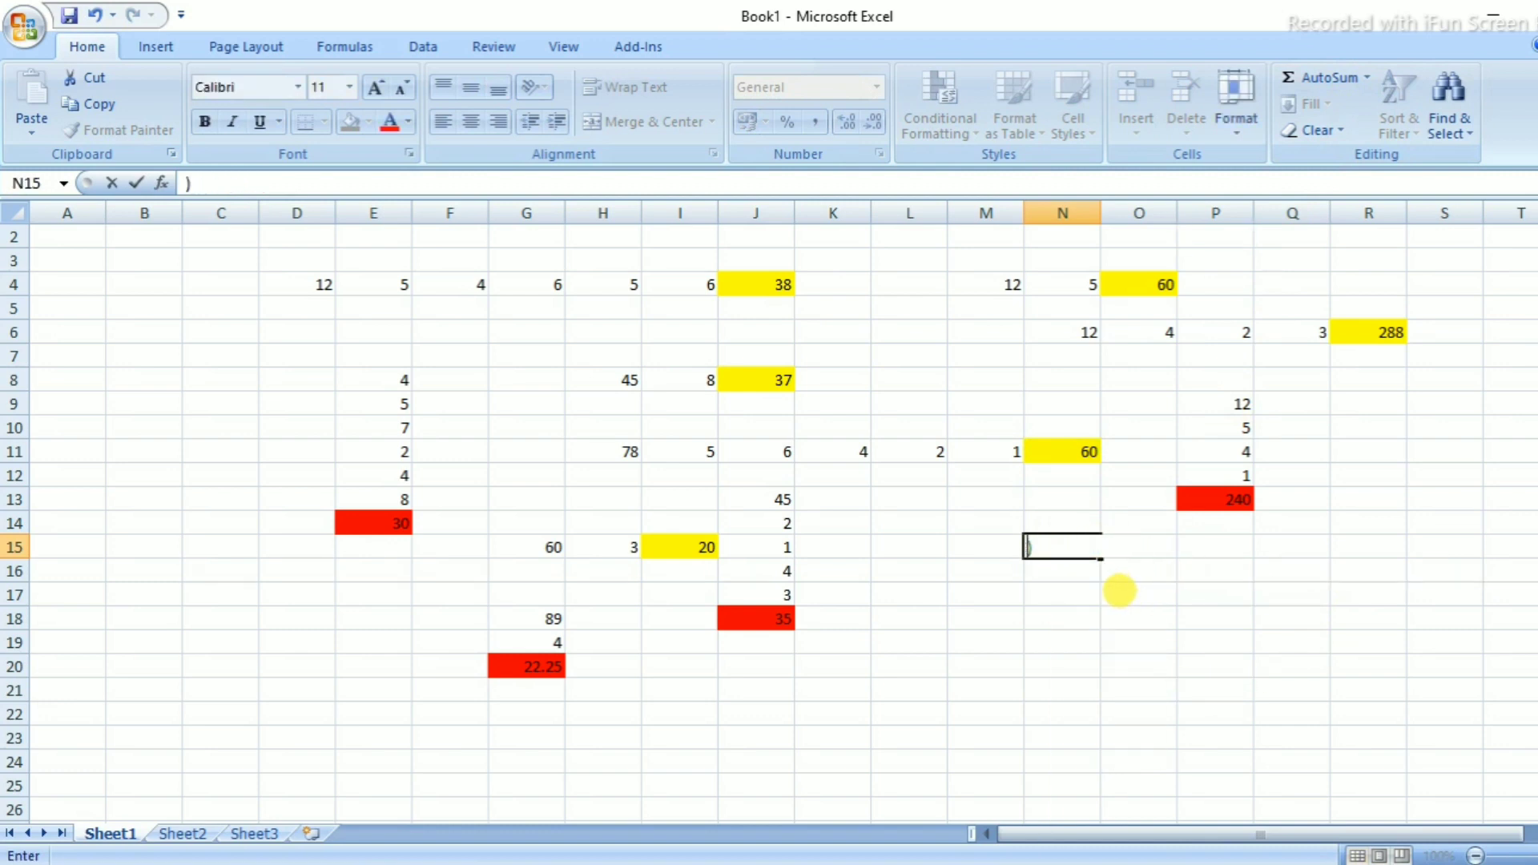
click(1120, 591)
click(1064, 554)
key(BackSpace)
click(1137, 611)
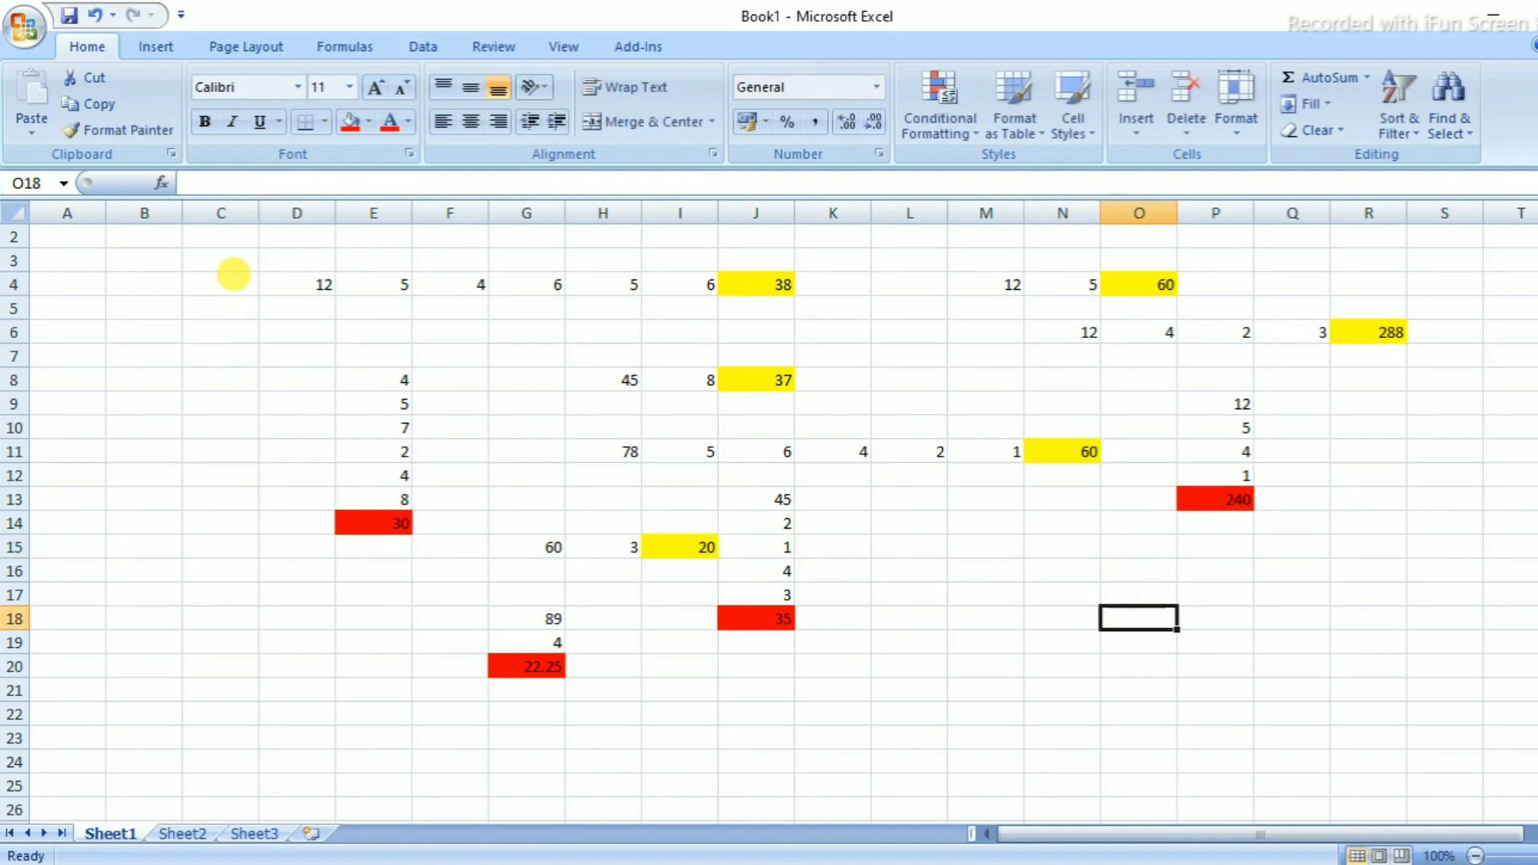
Select D3:R21 and apply All Borders from the Borders dropdown
drag(320, 264, 1360, 689)
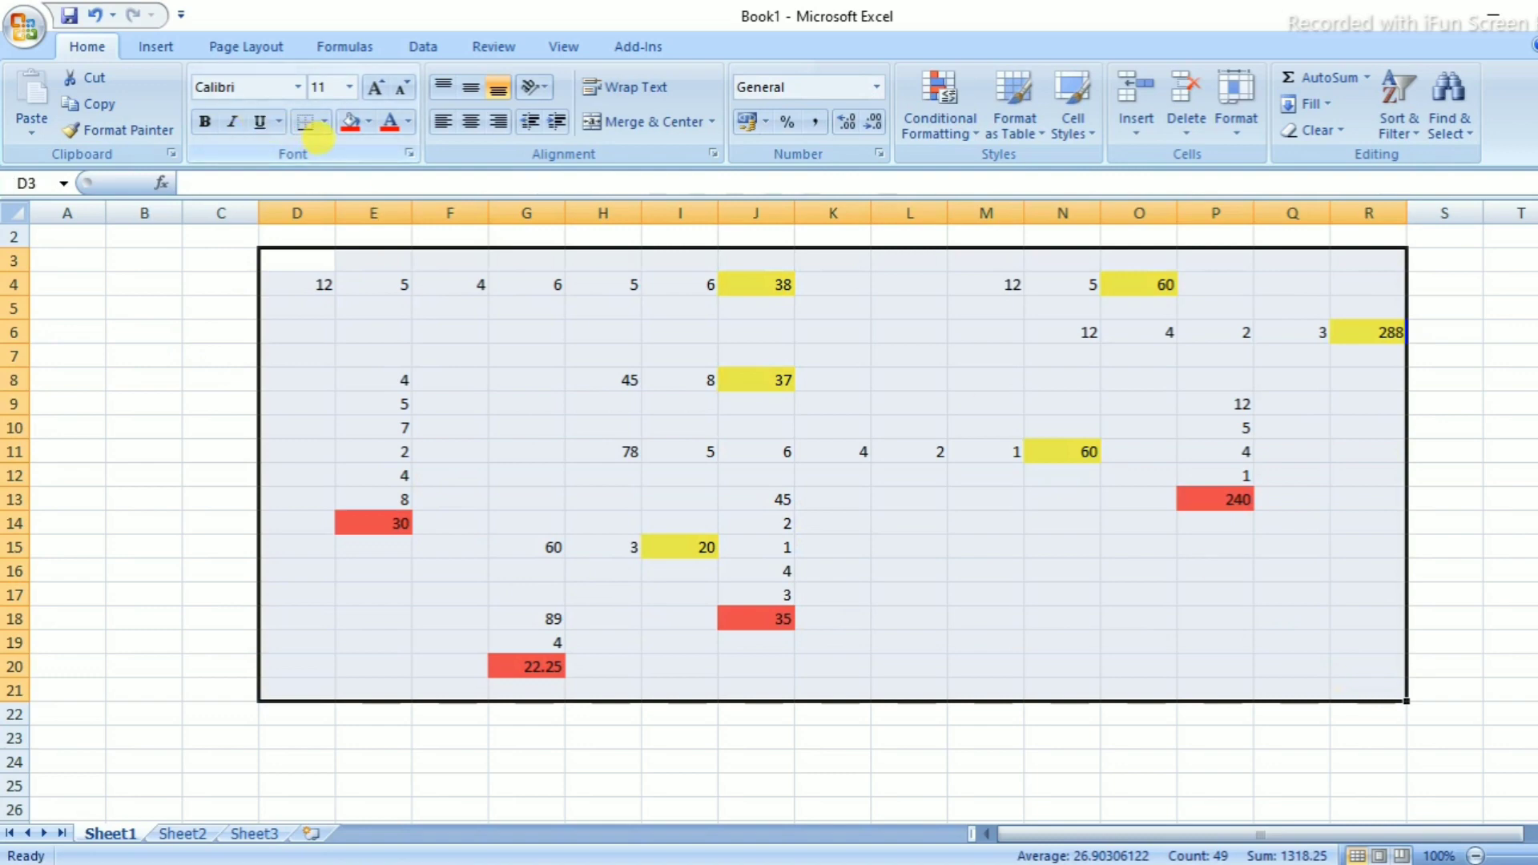
click(309, 122)
click(323, 122)
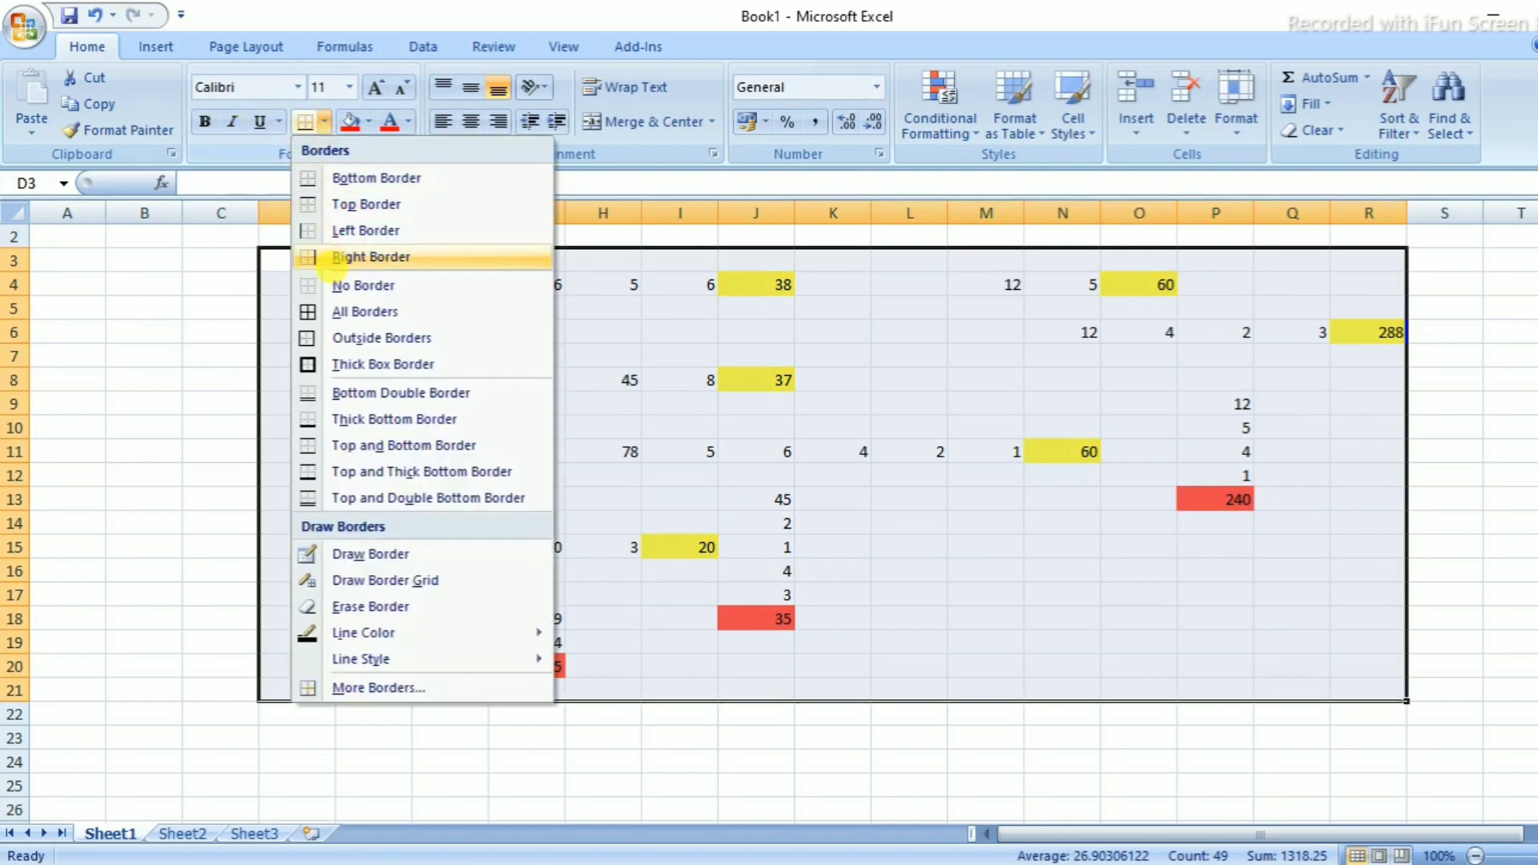
click(336, 309)
click(985, 641)
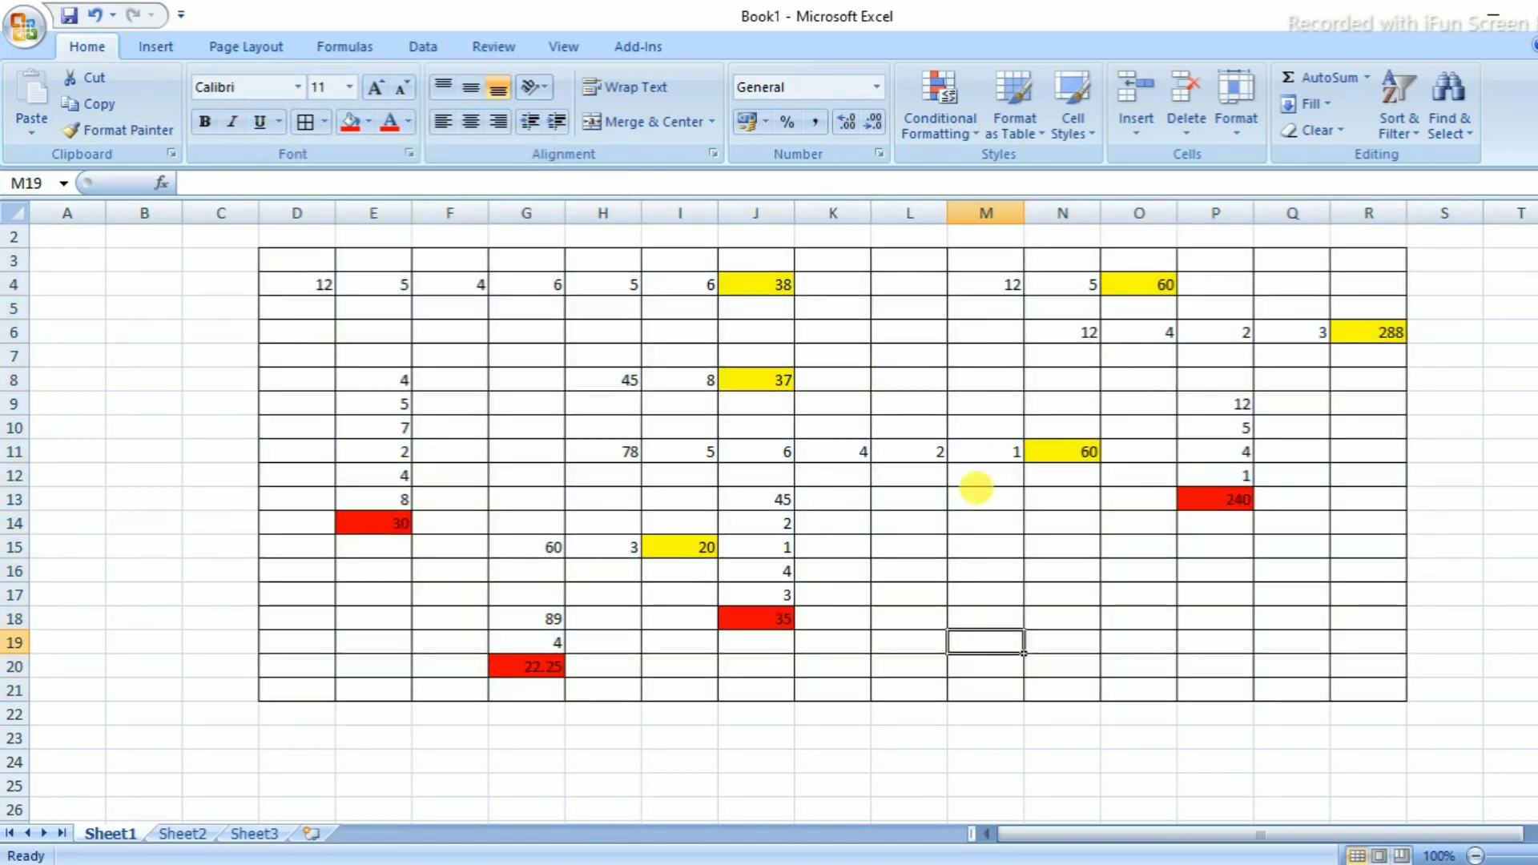